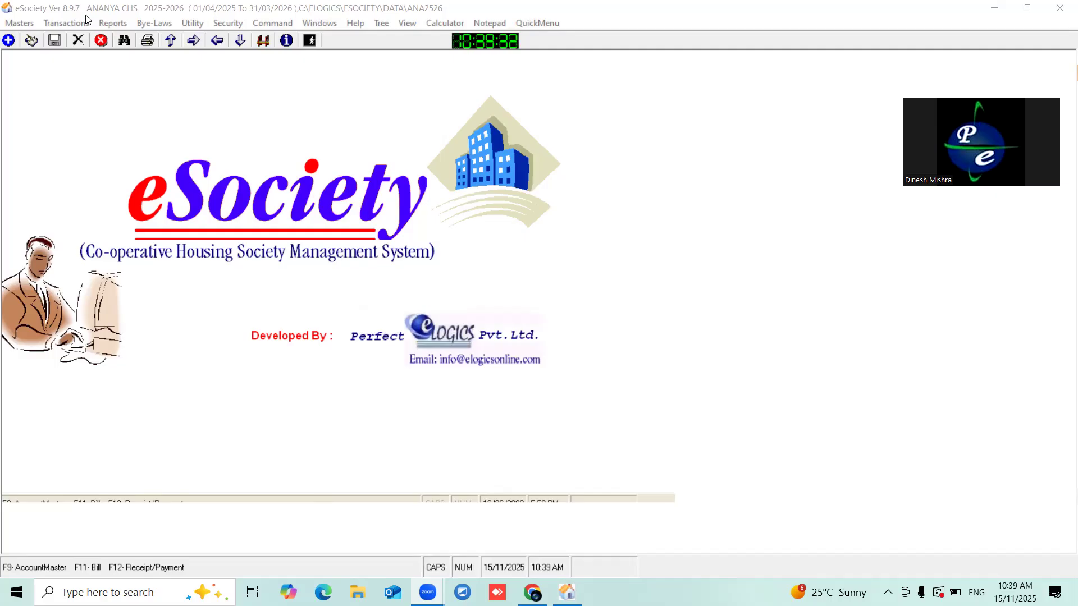
- Create and save employee category 'Administration' with short name 2 in Employee Category
left_click(25, 25)
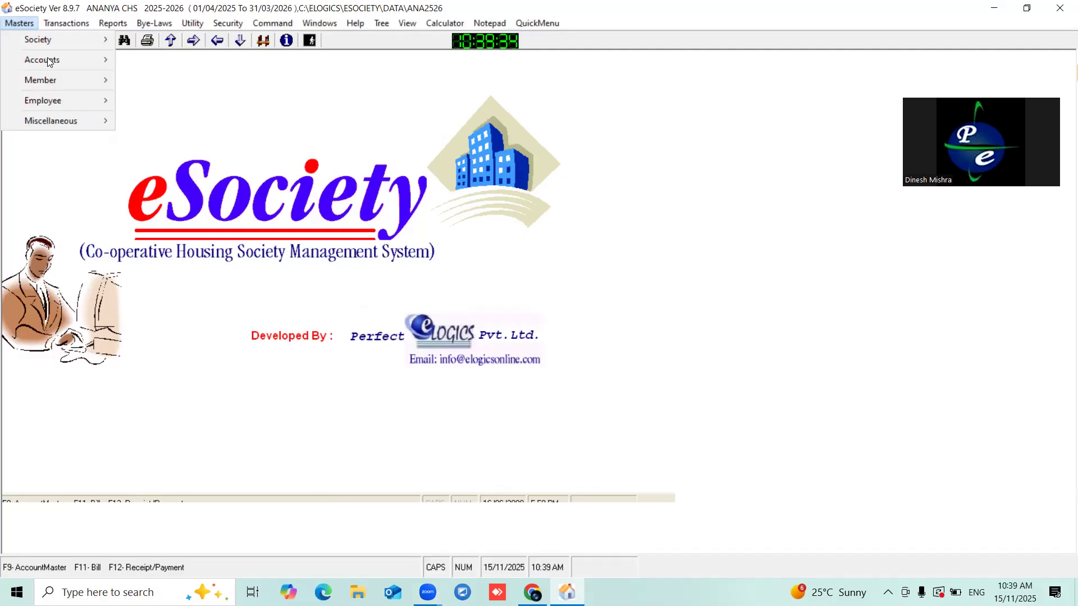
mouse_move(58, 101)
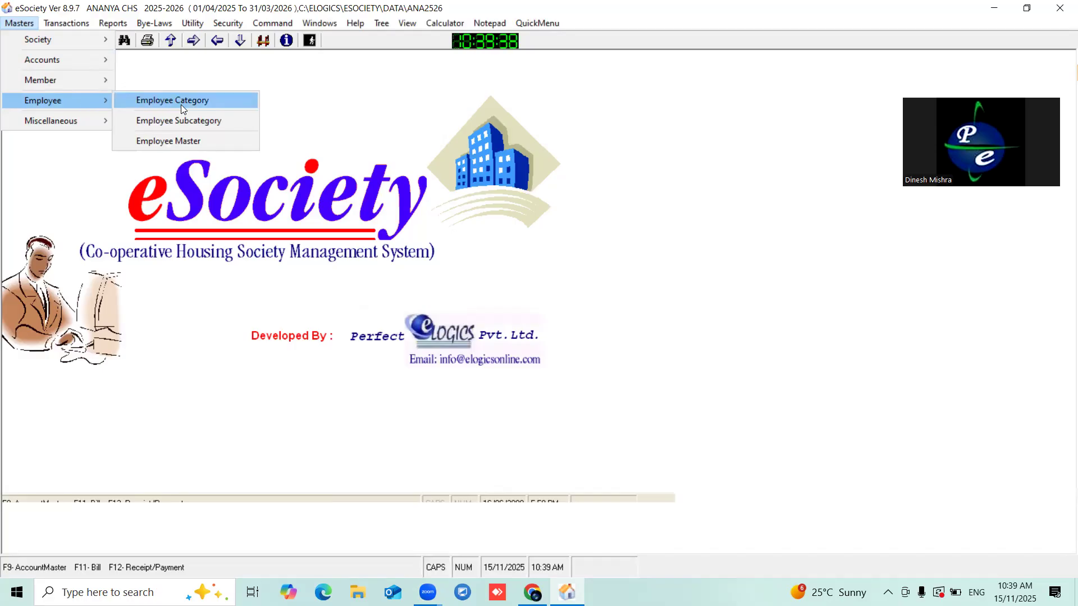
left_click(212, 100)
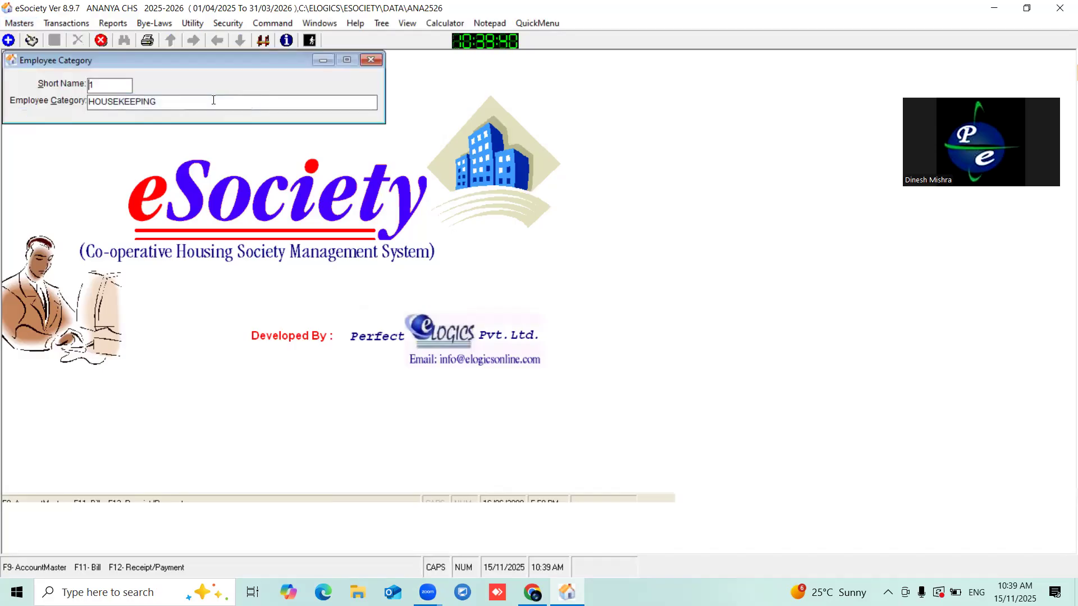
left_click_drag(162, 54, 286, 87)
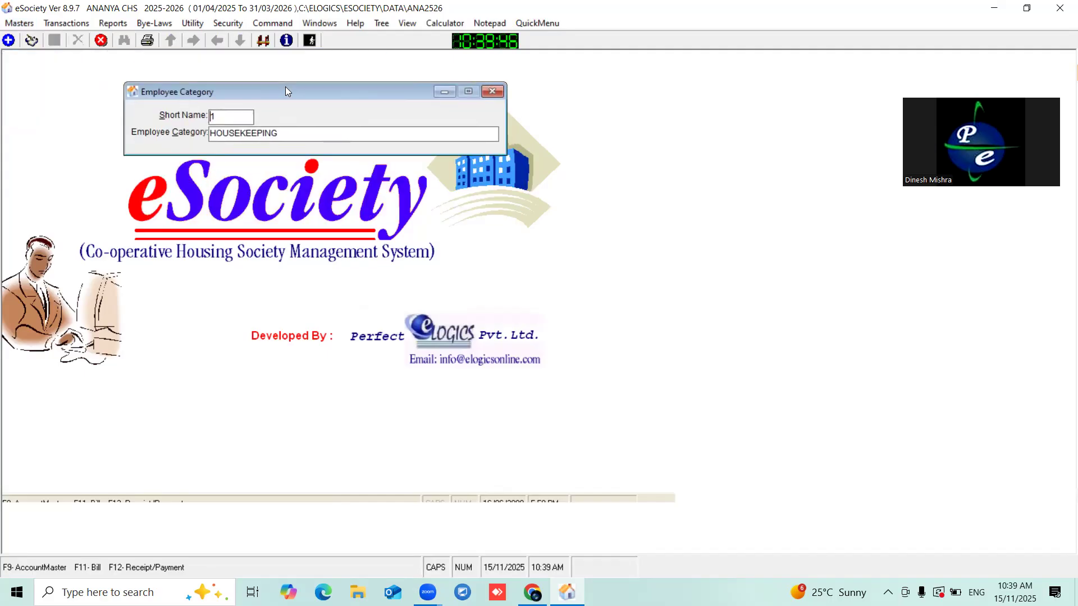
left_click(8, 41)
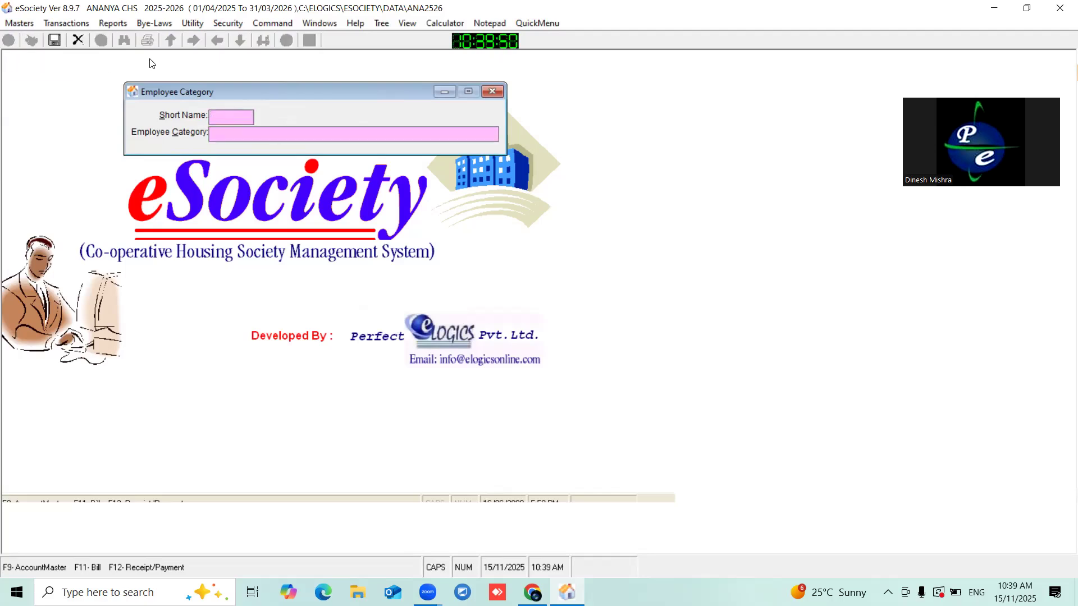
left_click_drag(169, 91, 200, 110)
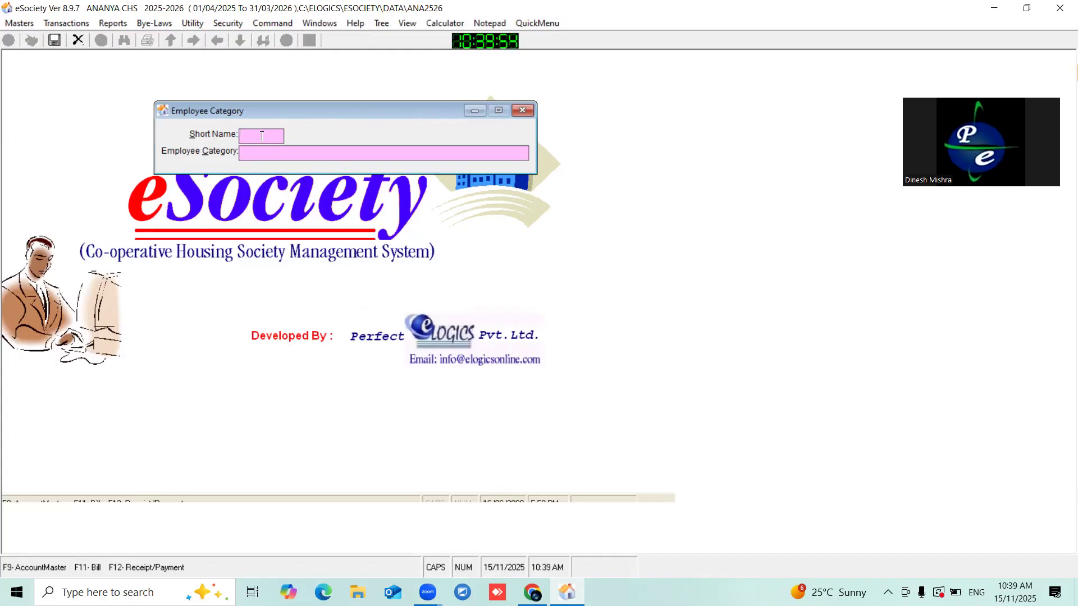
type("2")
left_click(262, 154)
type("Administration")
left_click(54, 40)
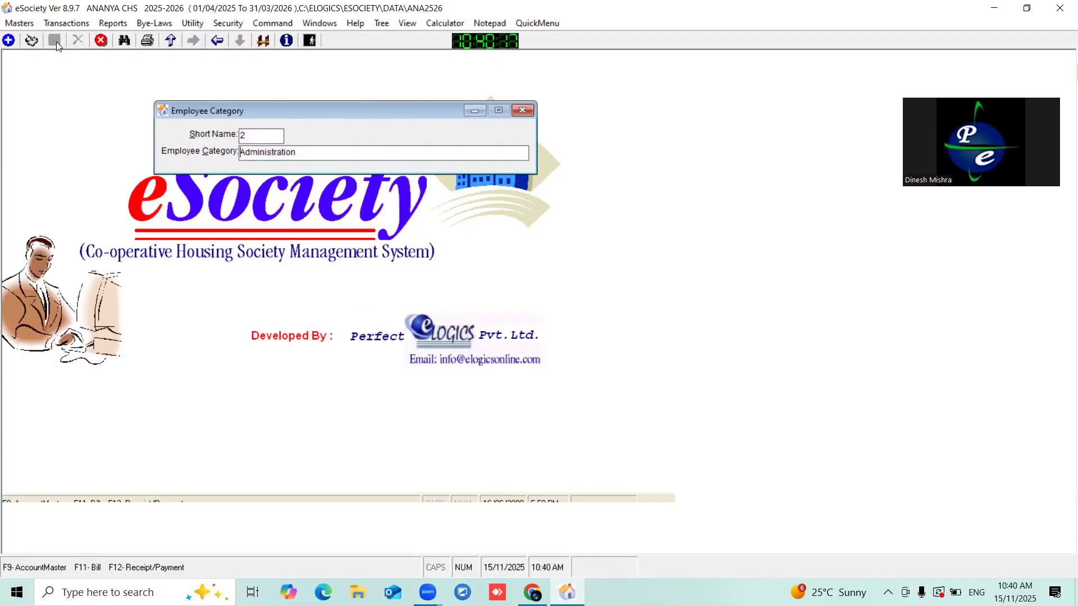
- Start a new employee subcategory record with Administration as its parent category
left_click(9, 25)
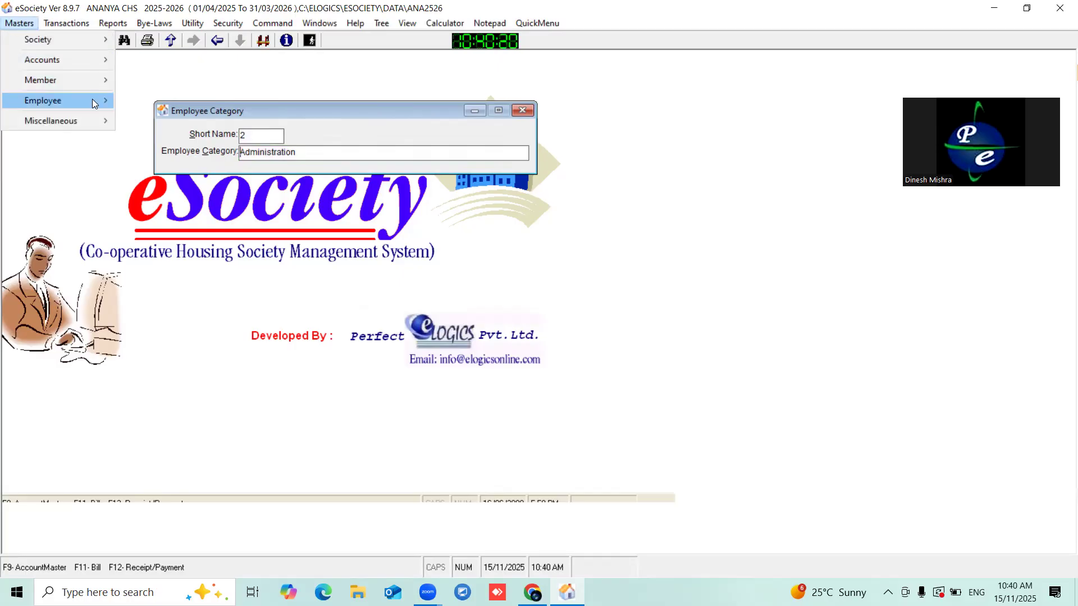
mouse_move(91, 102)
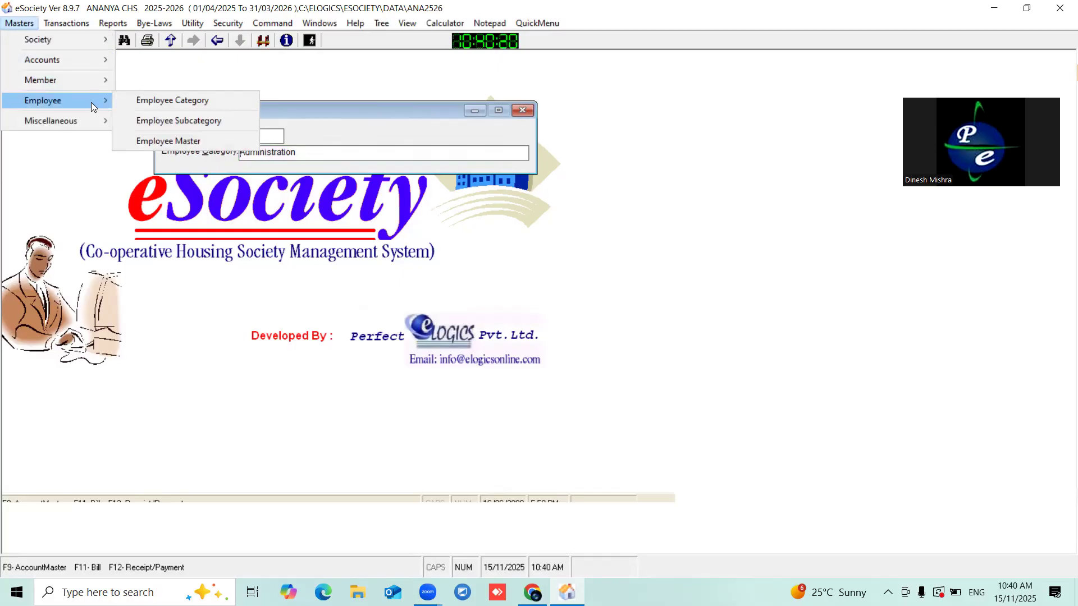
left_click(184, 121)
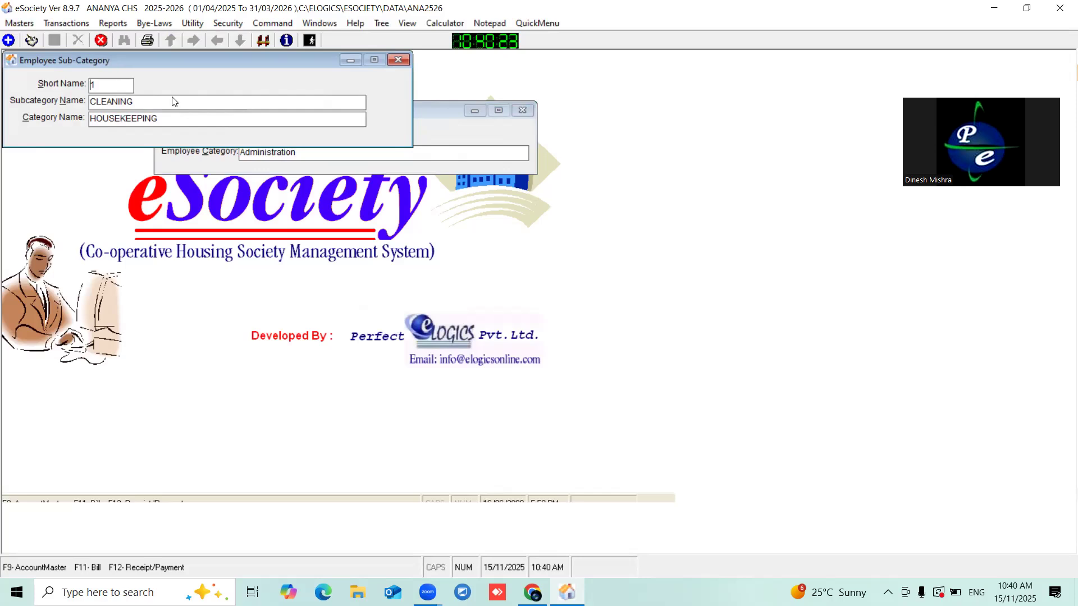
left_click(9, 42)
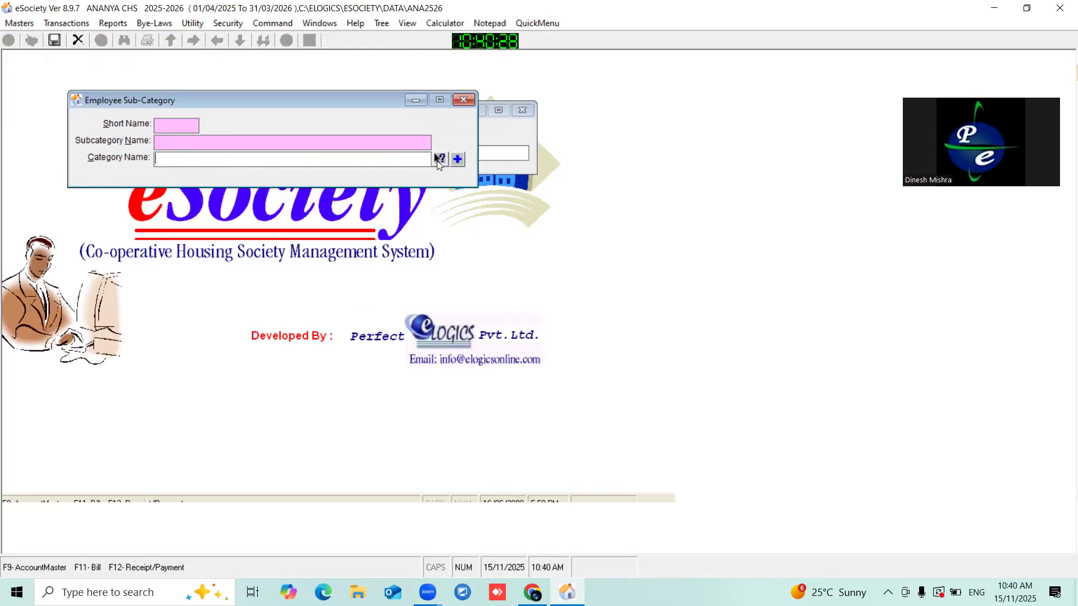
left_click(440, 159)
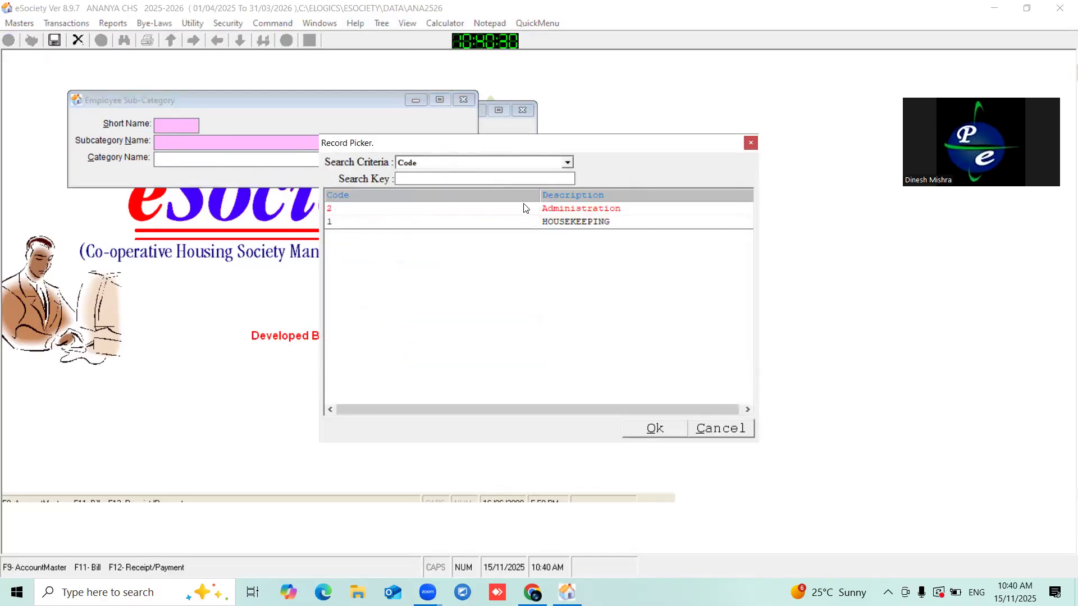
double_click(565, 212)
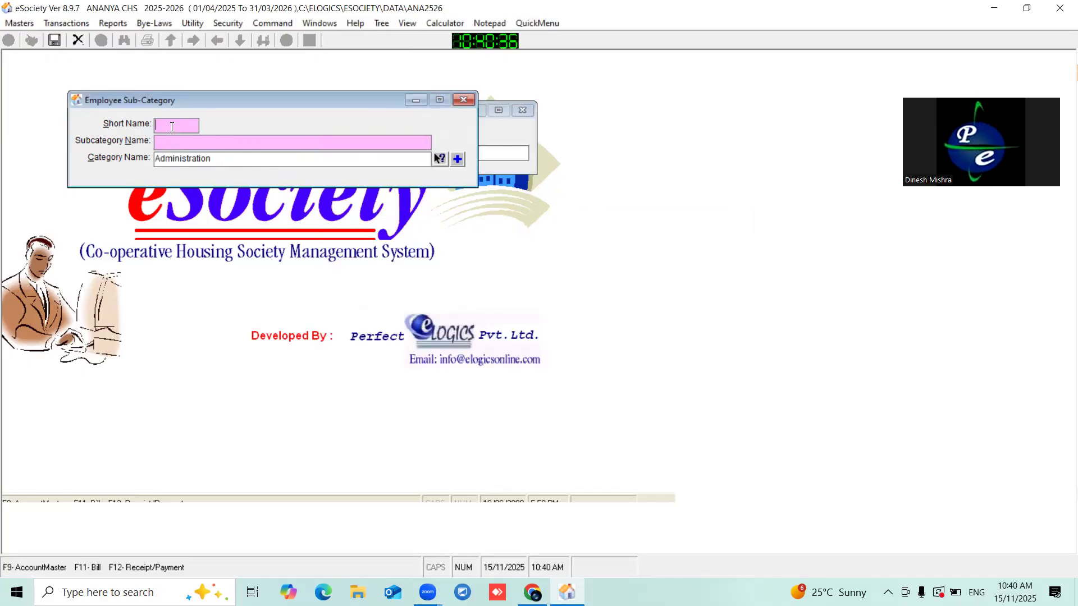
left_click(226, 164)
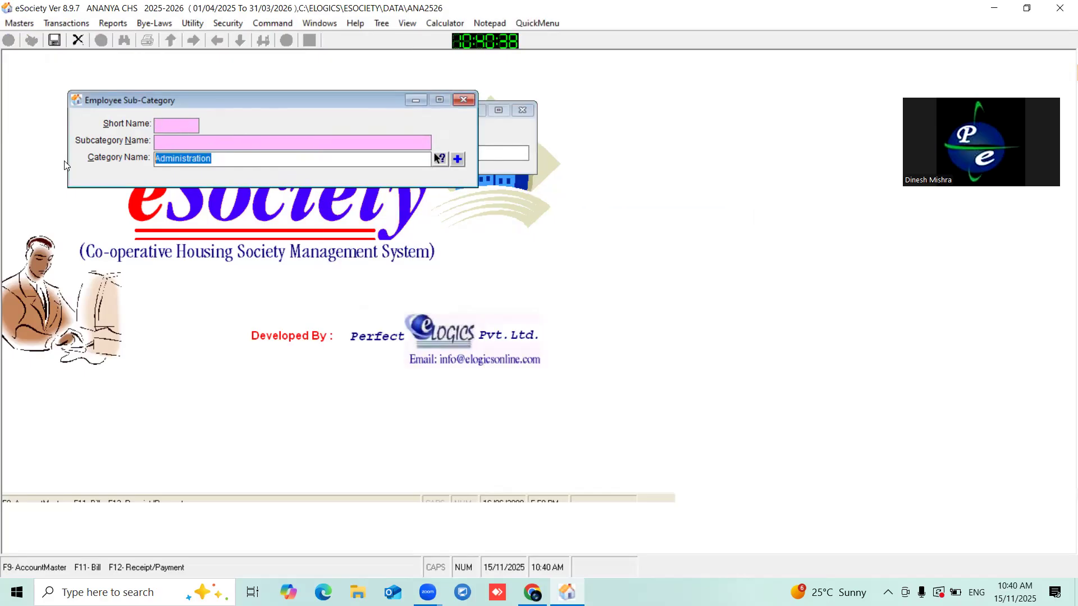
- Enter short name 2 and subcategory name 'Society Manager', fixing typos, and save it
left_click(171, 124)
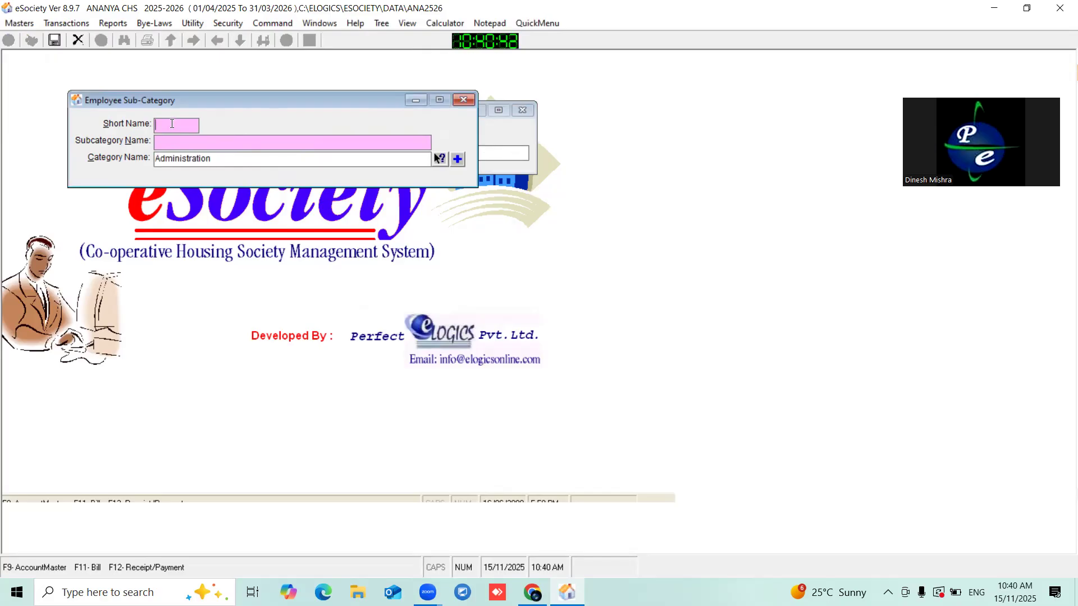
type("2")
left_click(178, 143)
type("Socie")
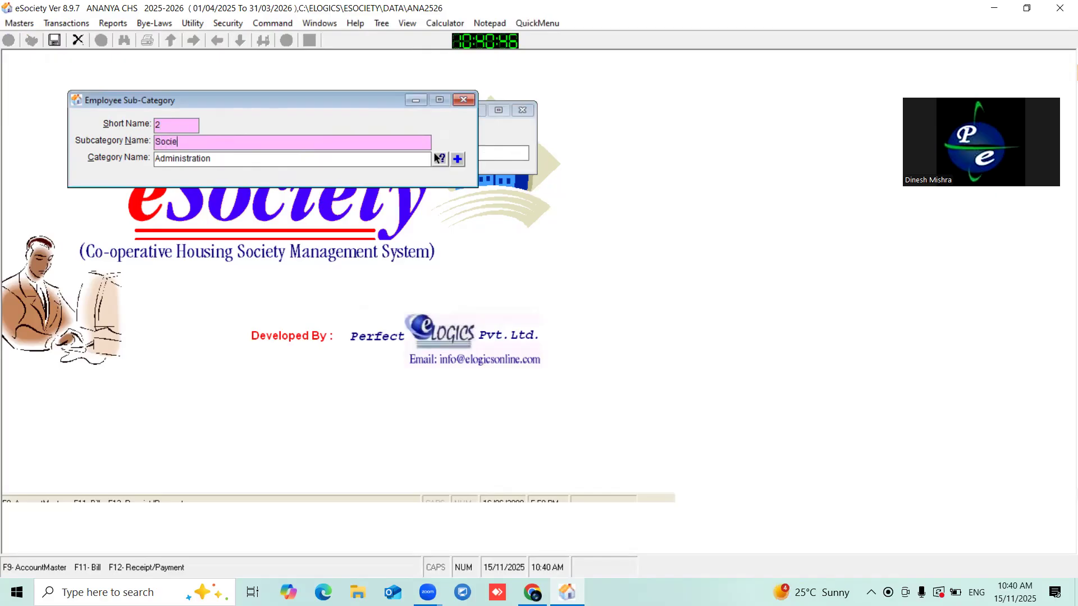
type("ty Mnaga")
key("BackSpace")
type("ager")
left_click(196, 141)
key("BackSpace")
type("na")
key("Delete")
key("Delete")
left_click(55, 43)
- Close the subcategory and employee category windows
left_click(465, 101)
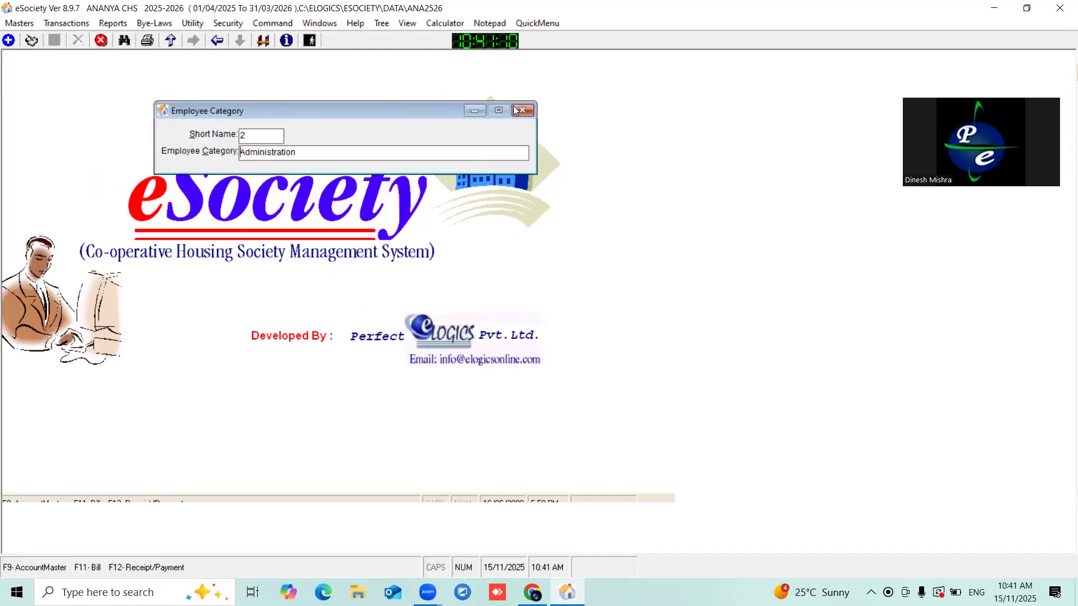
left_click(522, 110)
left_click(18, 24)
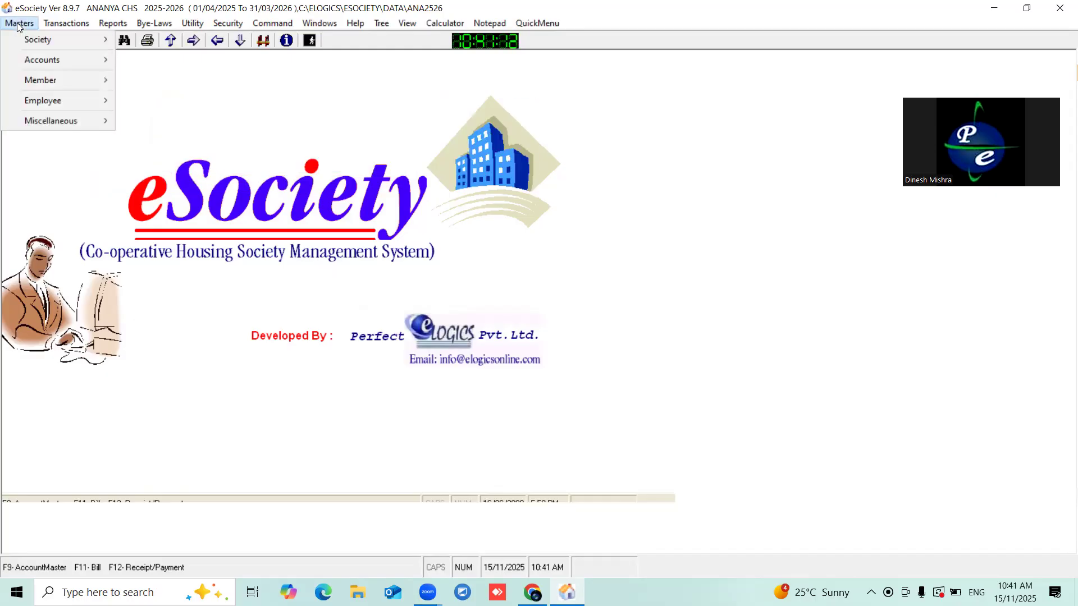
- Add a new Employee Master record with code 2 and enter the employee's full name
mouse_move(59, 103)
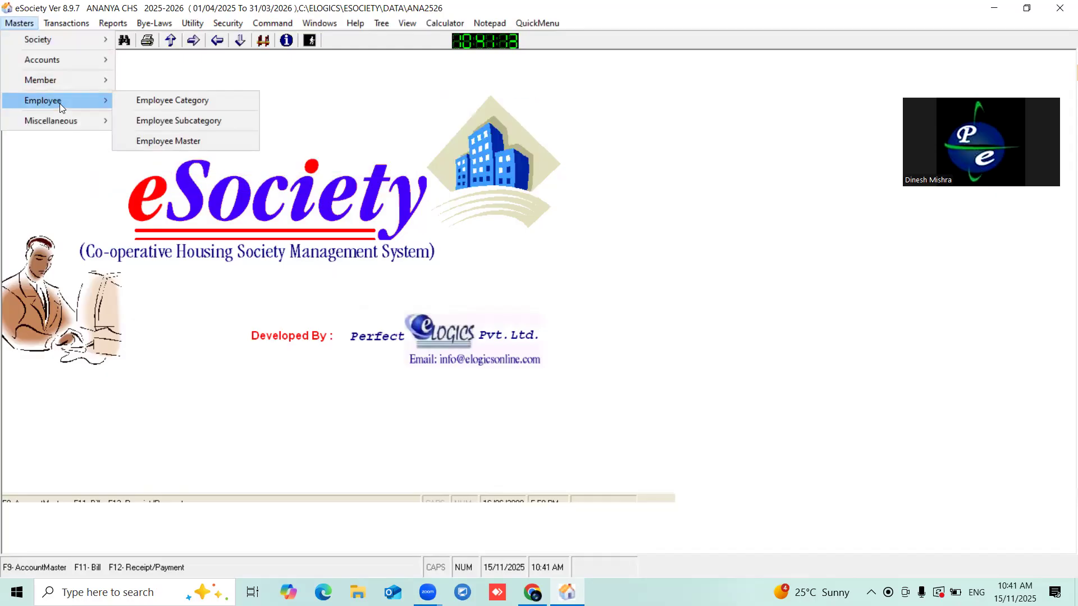
left_click(178, 141)
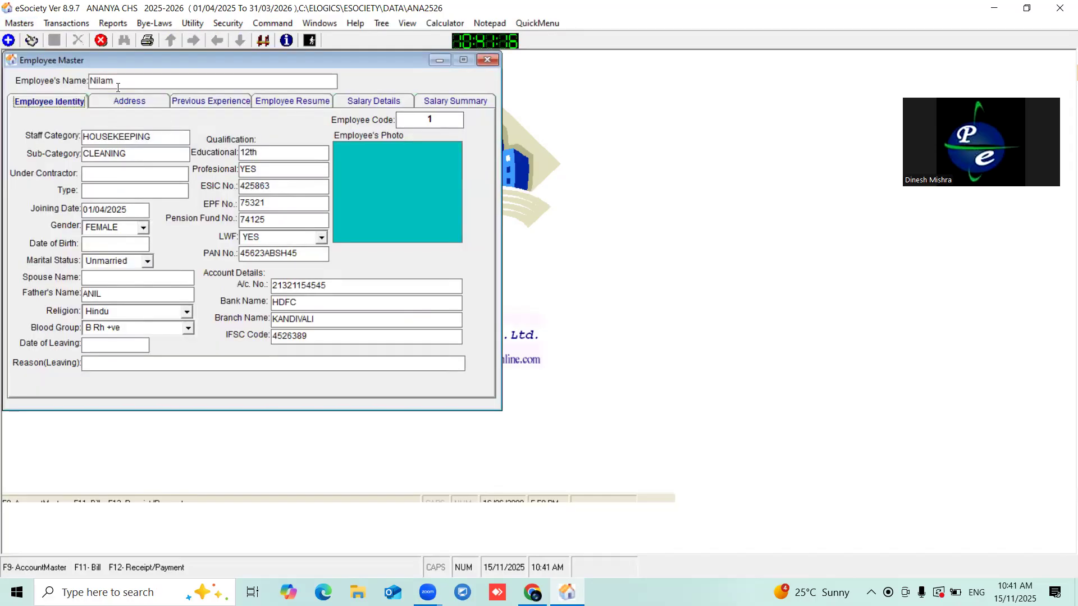
left_click_drag(87, 60, 190, 76)
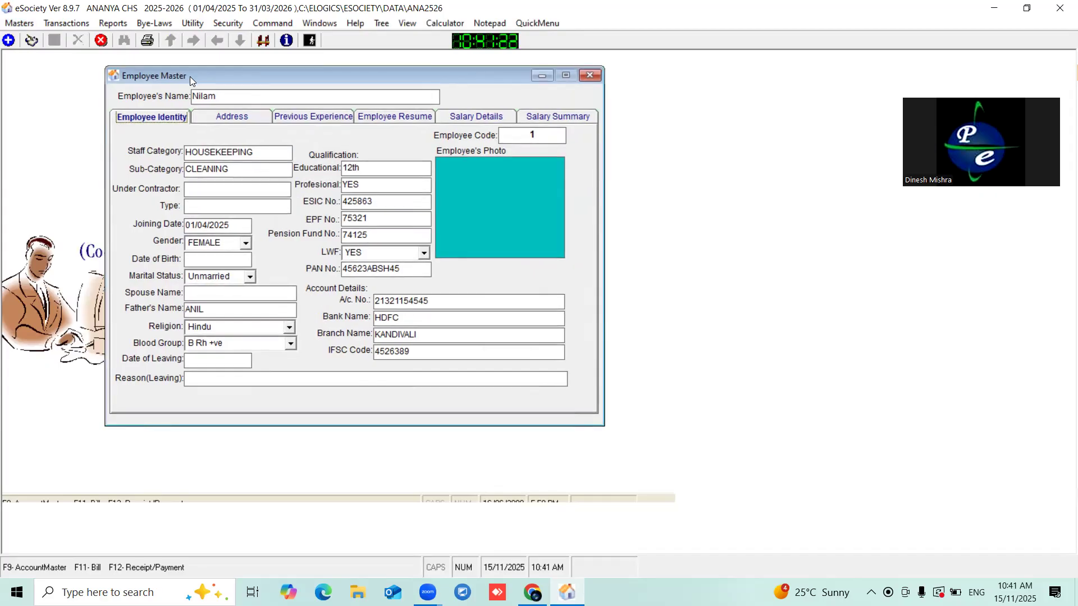
left_click(9, 41)
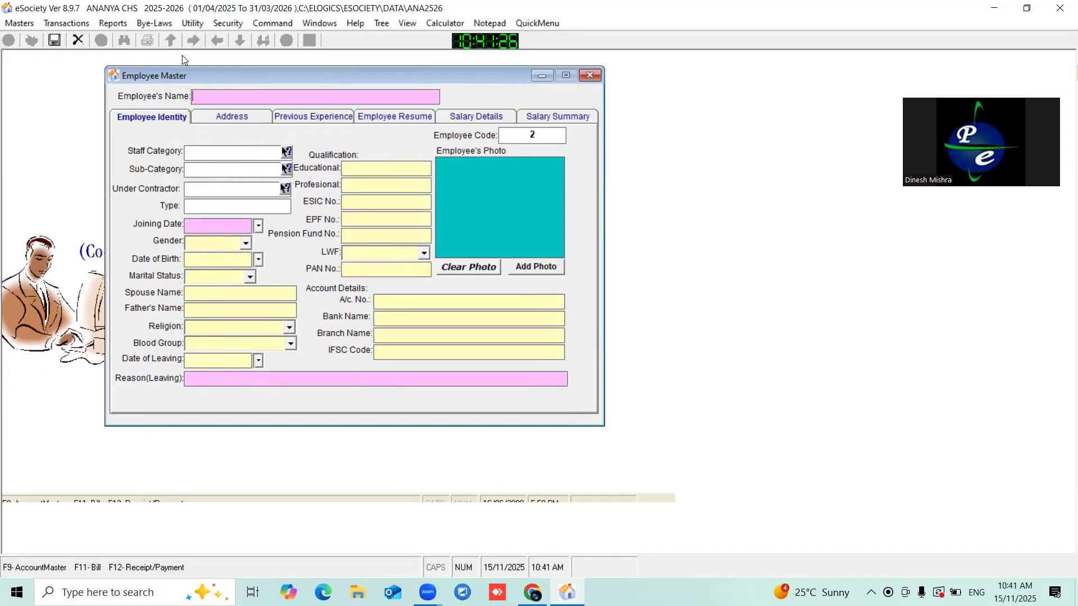
left_click_drag(159, 75, 167, 76)
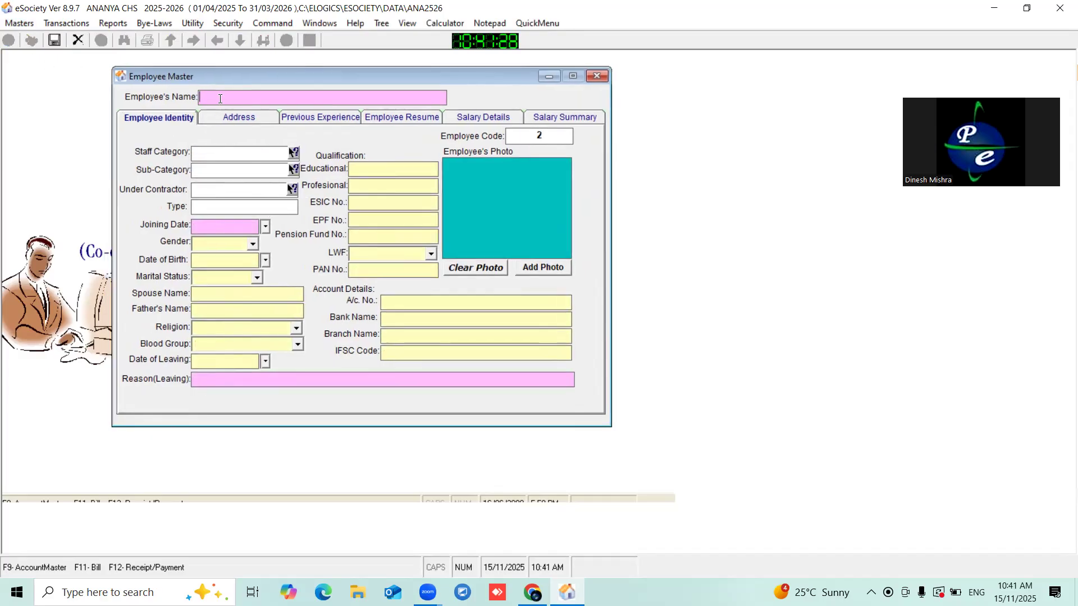
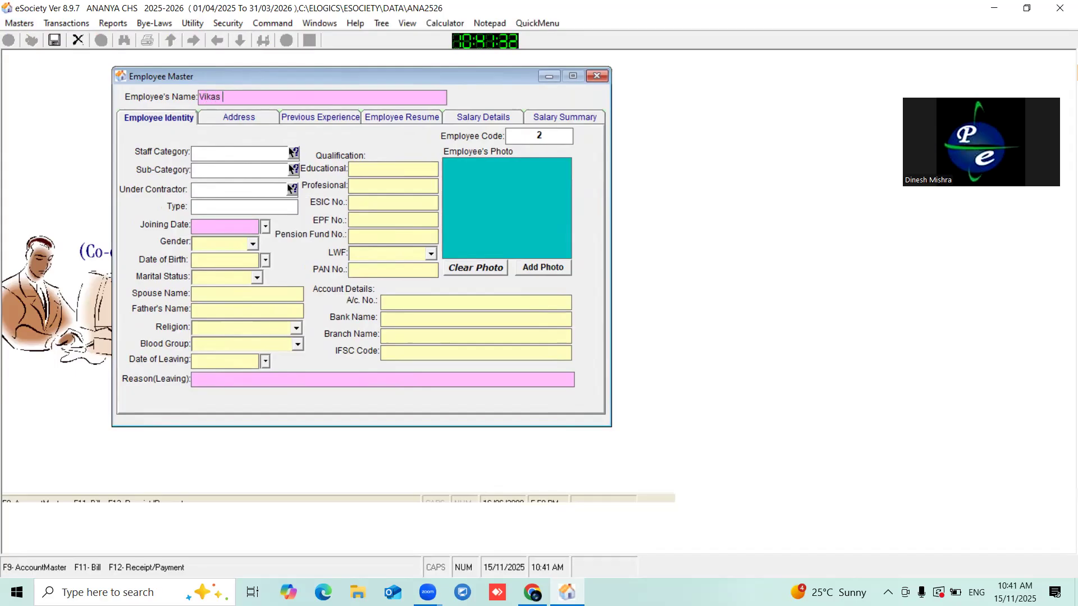
key("Caps_Lock")
key("Caps_Lock")
left_click(218, 231)
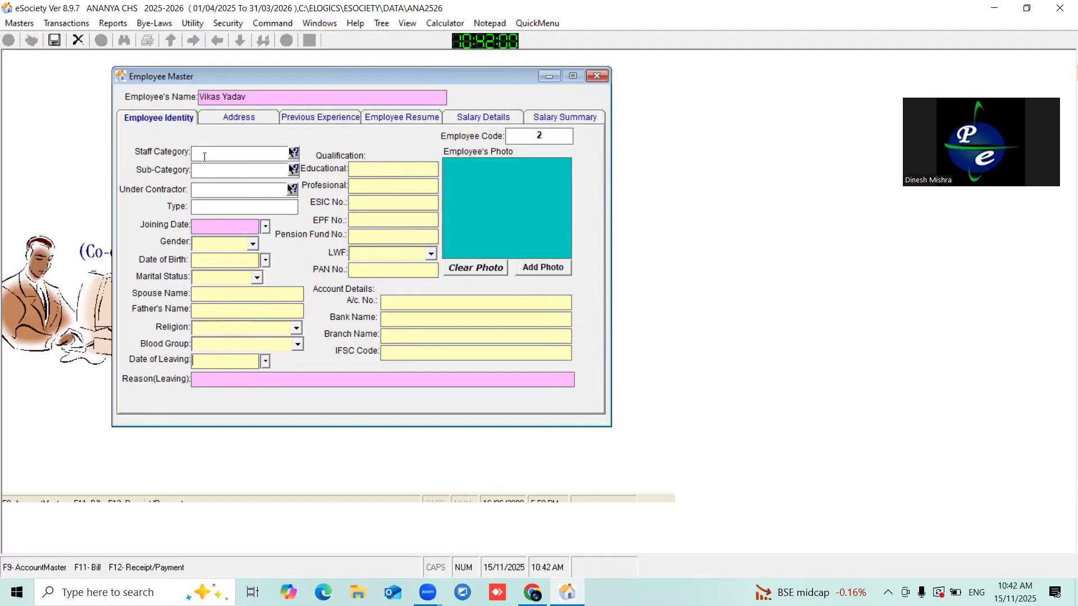
- Set the employee's category to Administration and sub-category to Society Manager
left_click(294, 153)
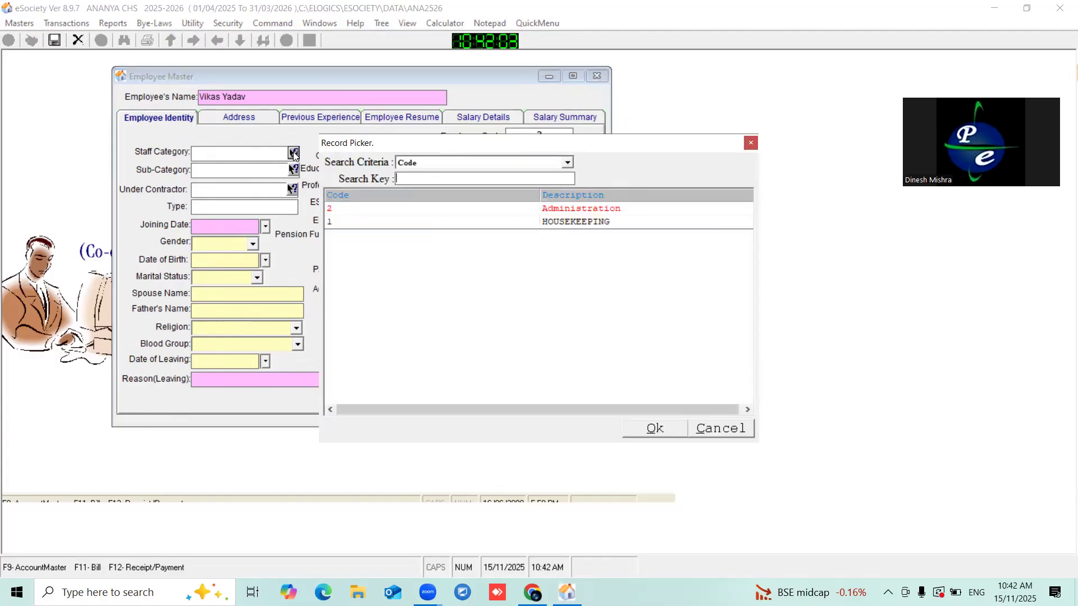
double_click(586, 208)
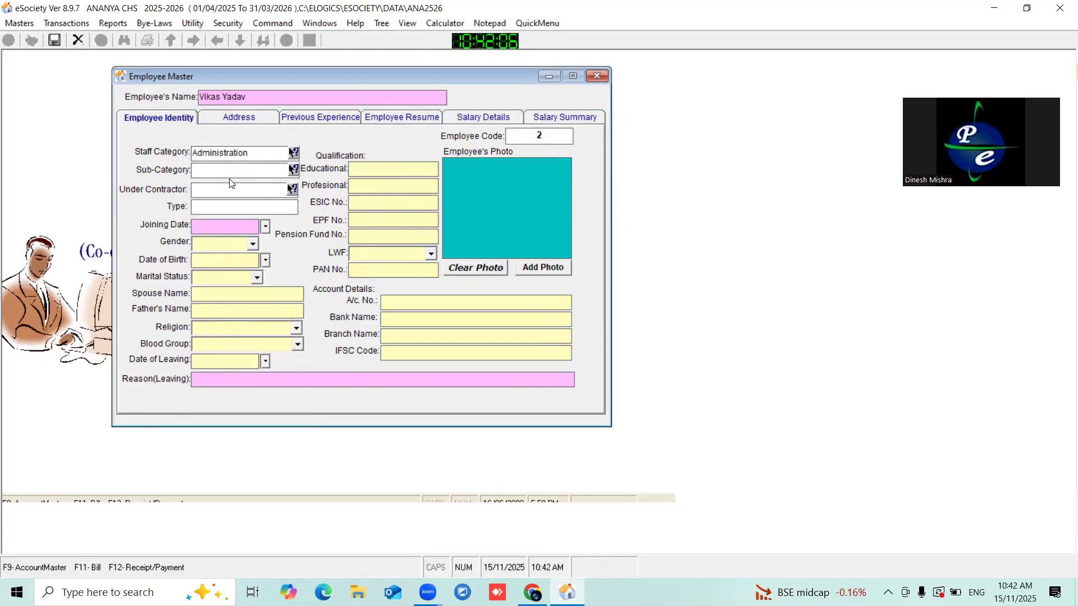
left_click(293, 169)
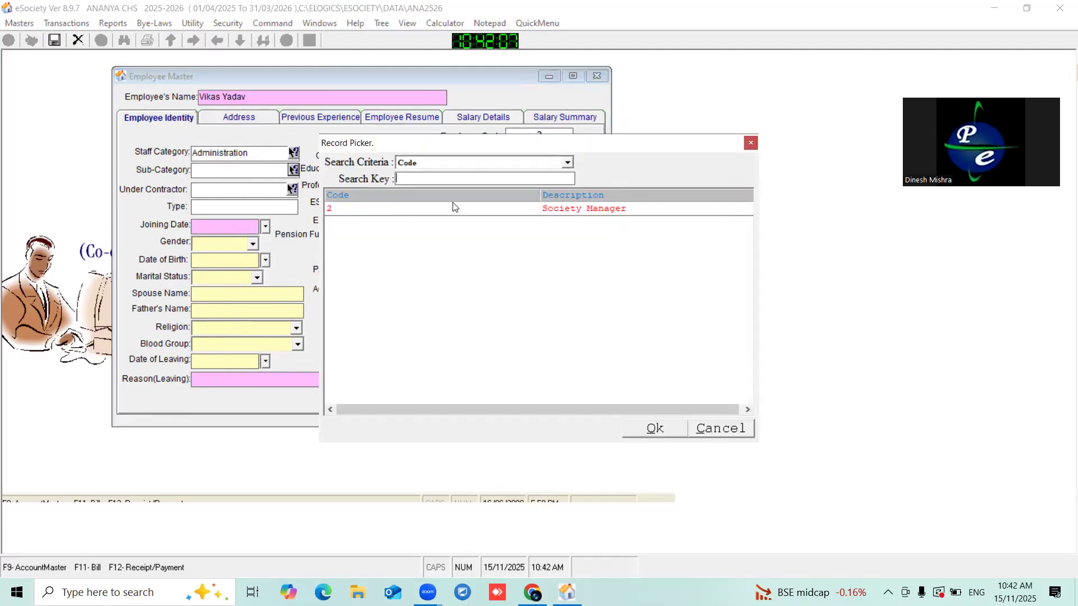
double_click(579, 216)
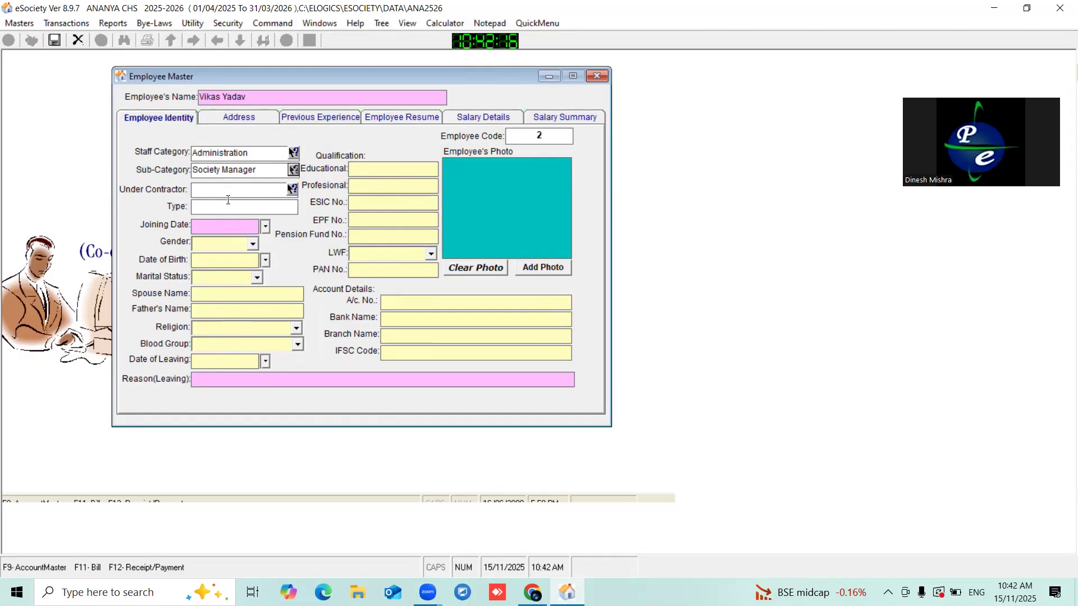
- Check Contractors Details, then assign Vasant Gala Private Limited as the employee's contractor
left_click(19, 23)
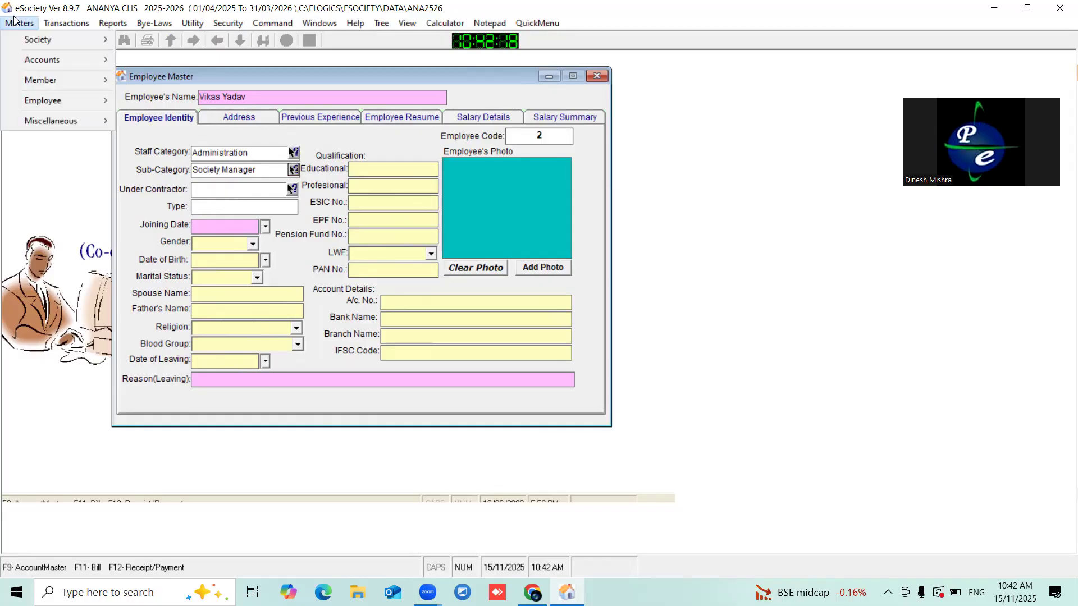
mouse_move(42, 39)
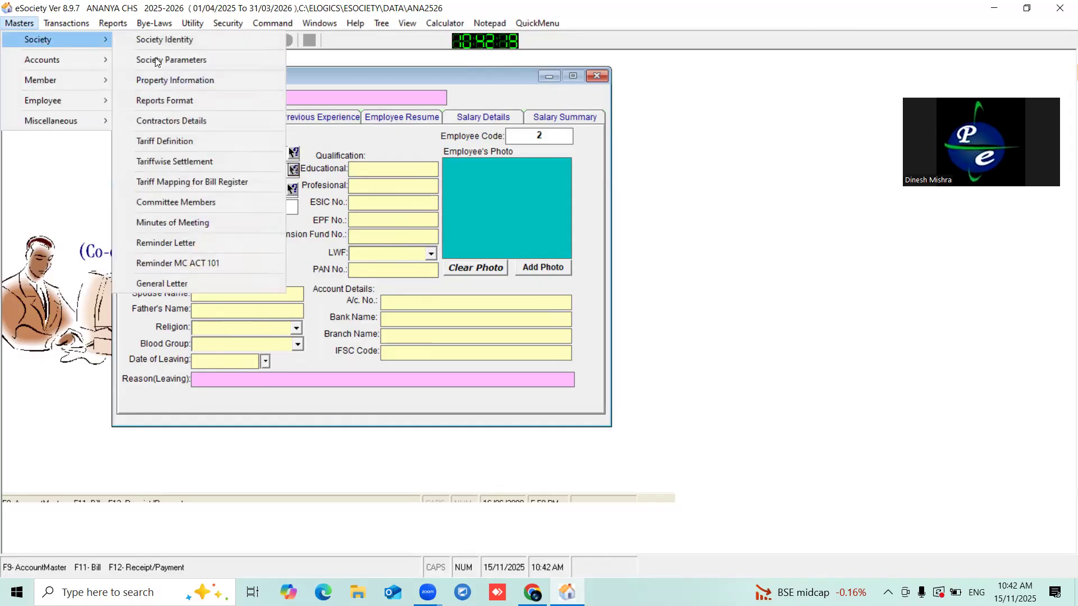
left_click(181, 122)
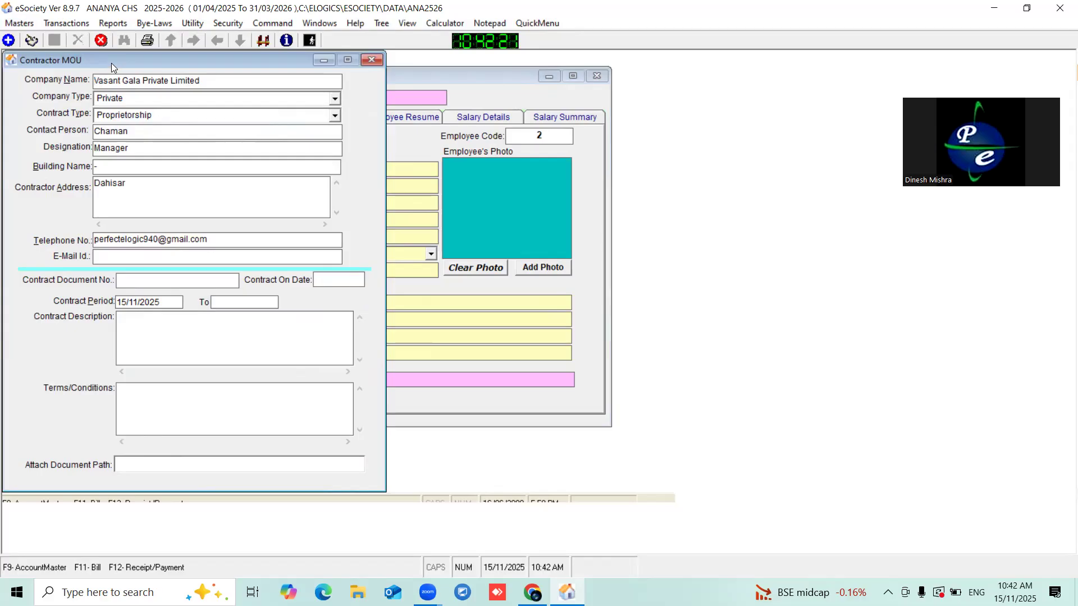
left_click_drag(111, 63, 170, 65)
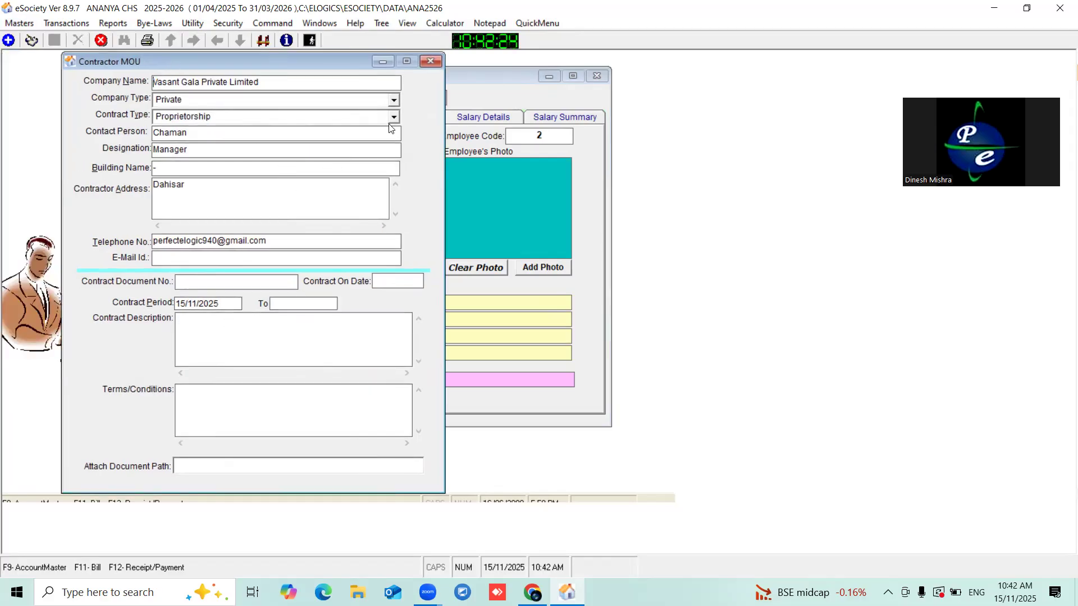
left_click(429, 60)
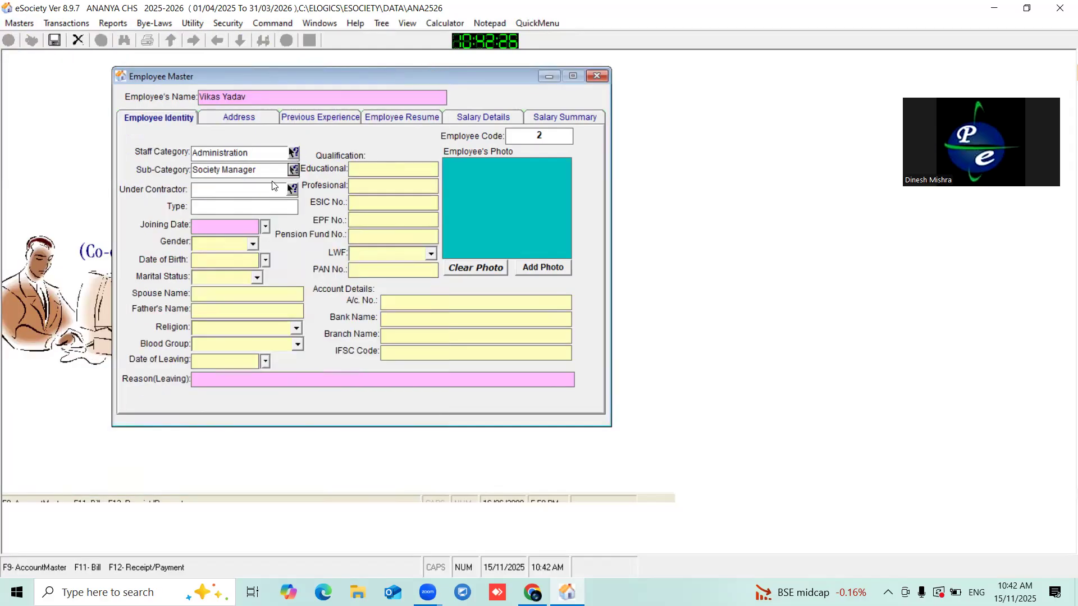
left_click(292, 190)
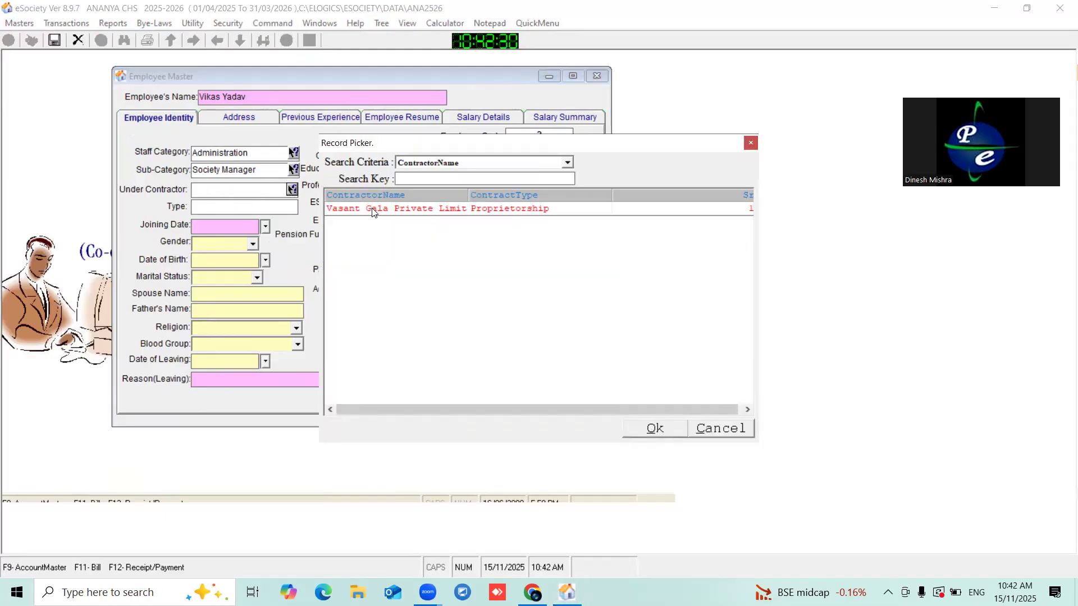
double_click(373, 210)
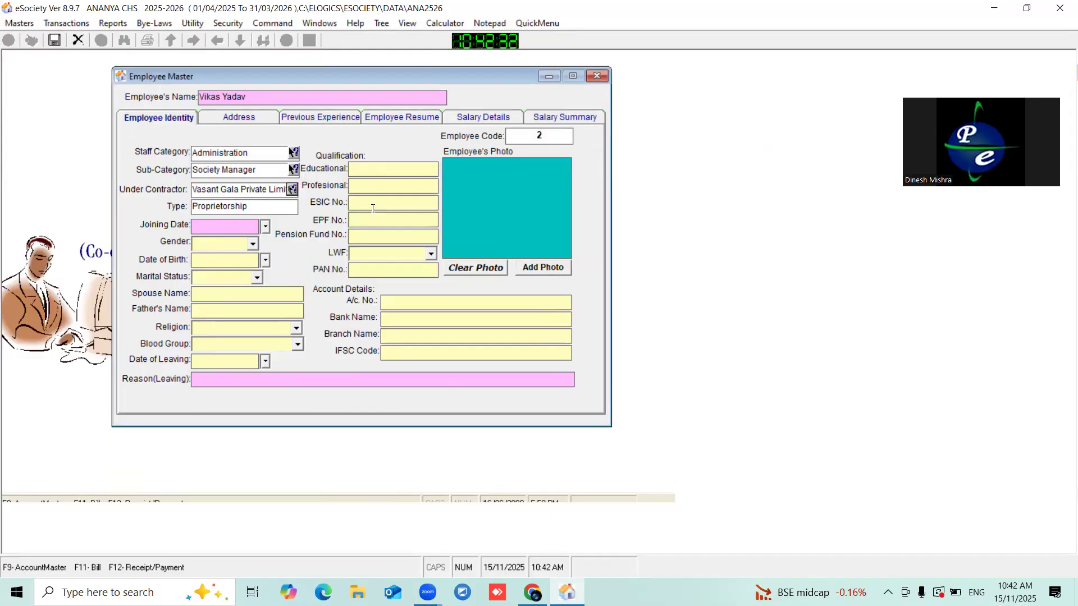
- Enter joining date 01/04/2025, gender MALE and date of birth 22/02/1990
left_click(210, 228)
type("01/04/2025")
left_click(253, 243)
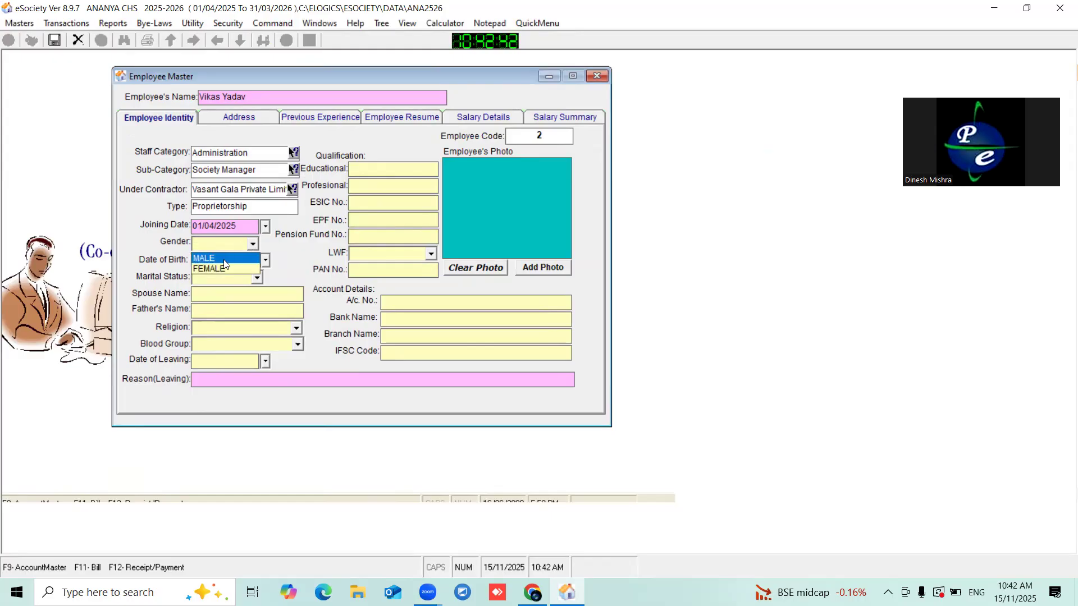
left_click(213, 259)
left_click(234, 259)
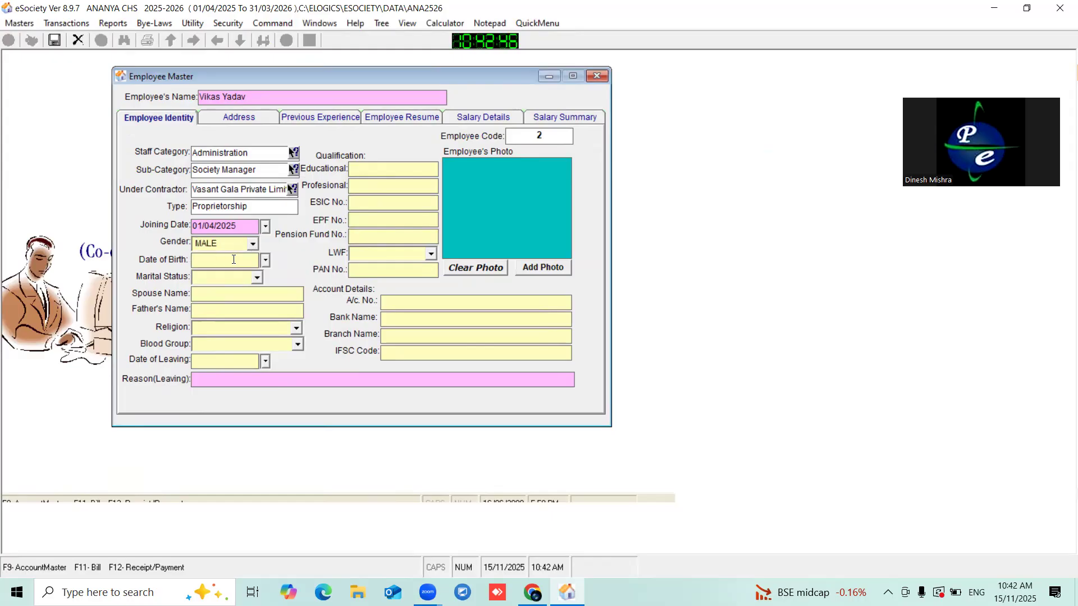
type("22/02/1990")
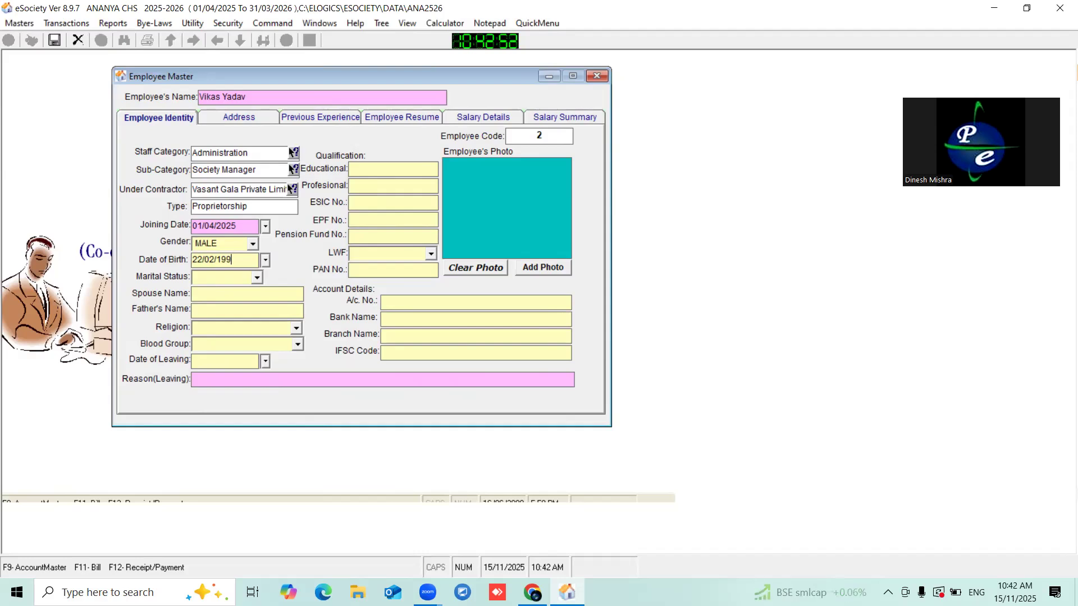
- Set marital status to Married and fill in the father's name
left_click(224, 281)
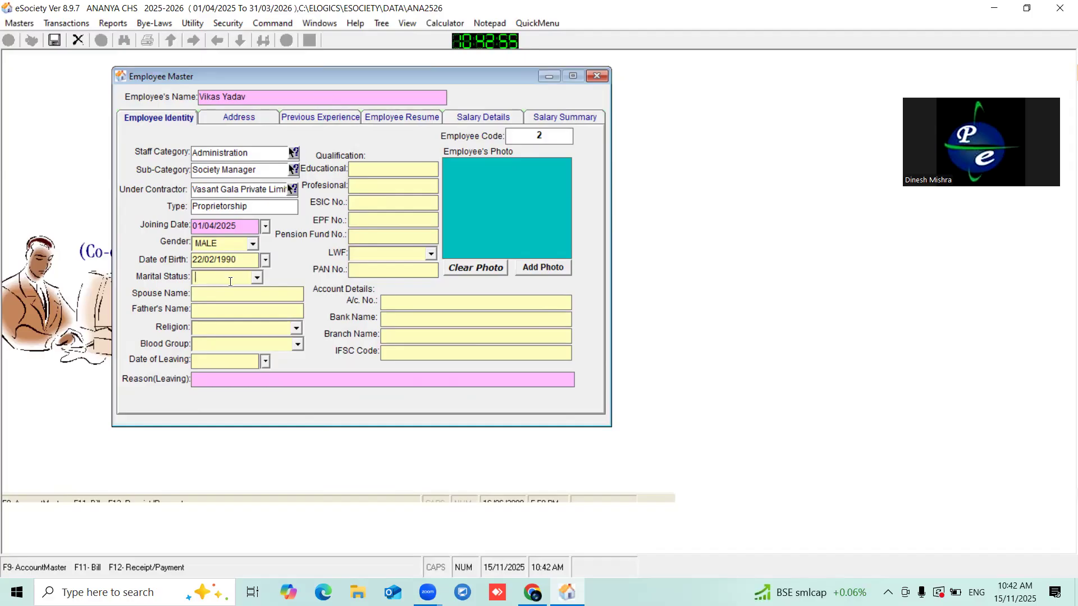
left_click(262, 279)
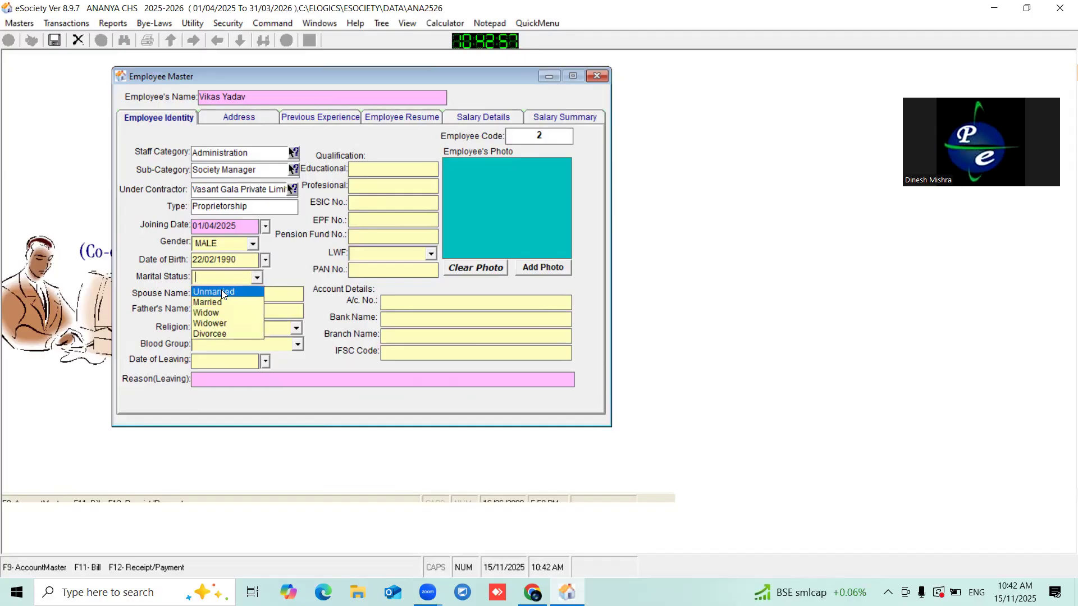
left_click(214, 302)
left_click(237, 296)
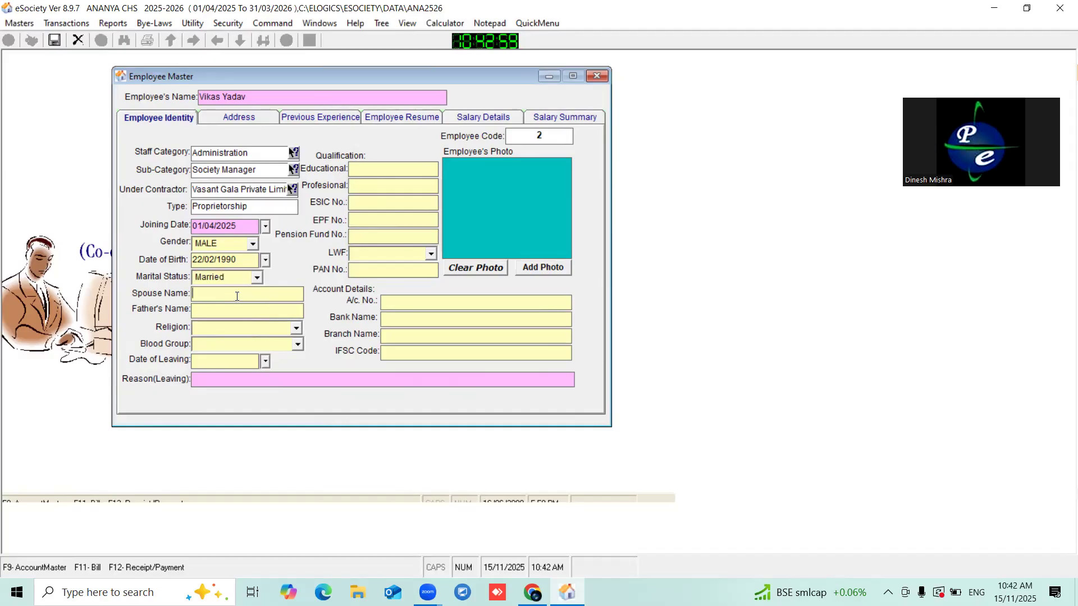
left_click(210, 307)
key("Caps_Lock")
type("K")
key("Caps_Lock")
type("rishna")
- Set religion to Hindu and blood group to AB Rh -ve
left_click(297, 328)
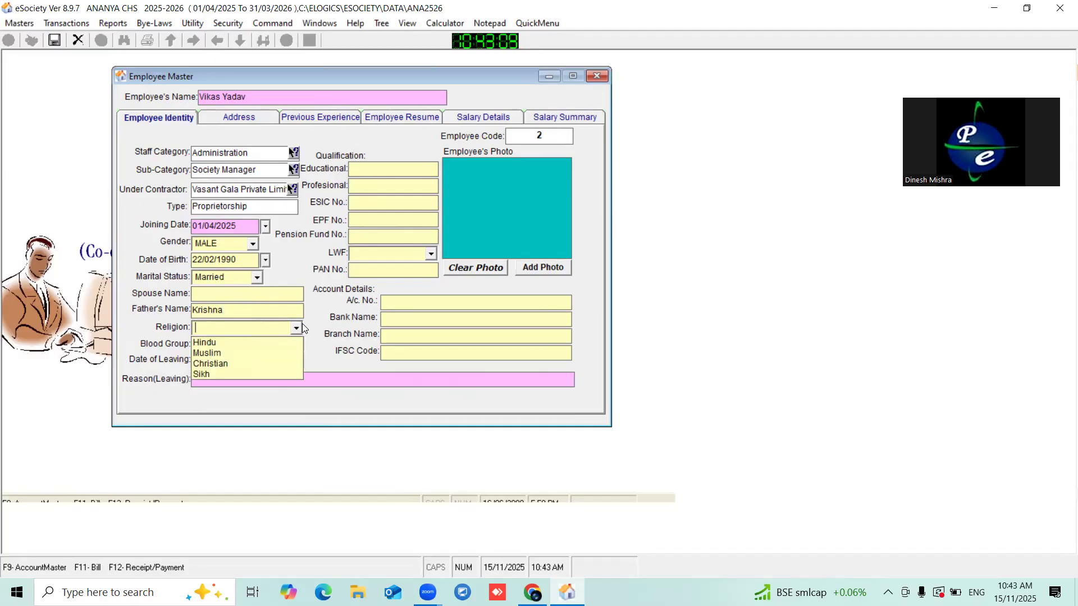
left_click(209, 344)
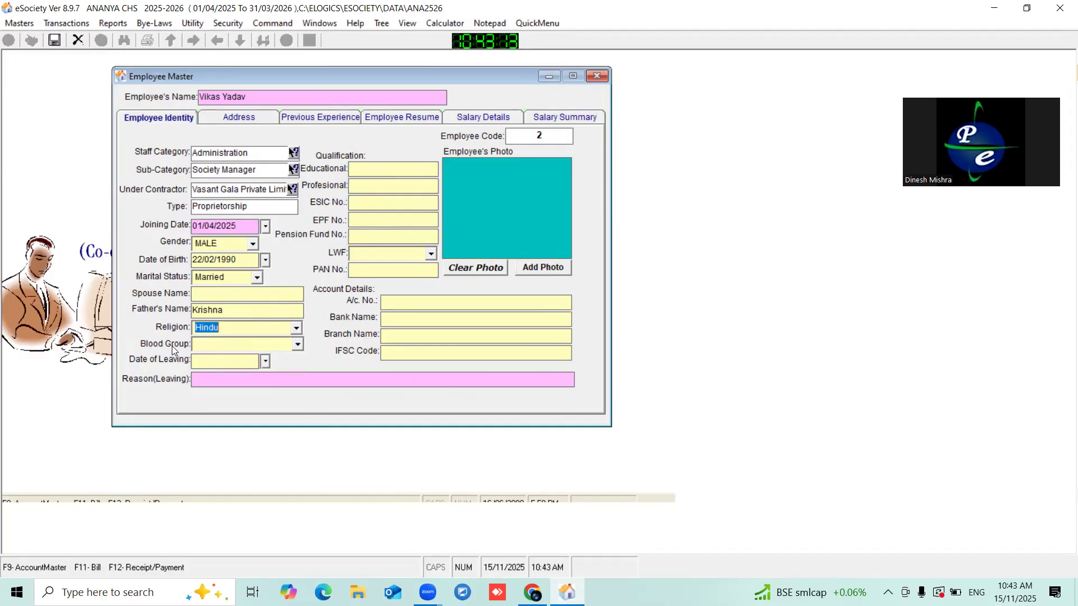
left_click(298, 345)
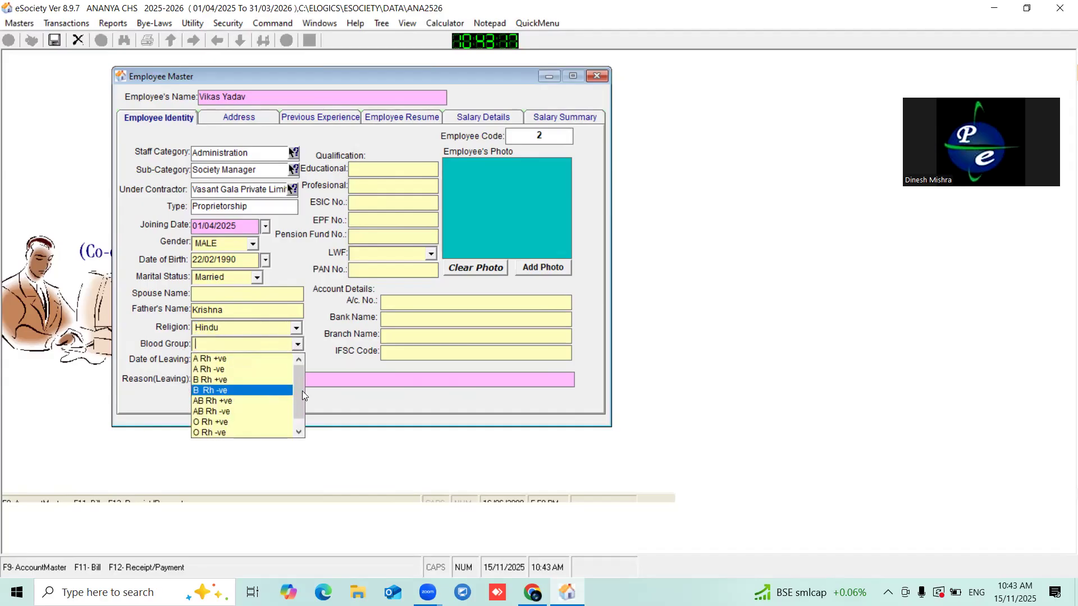
scroll(302, 397, "down", 1)
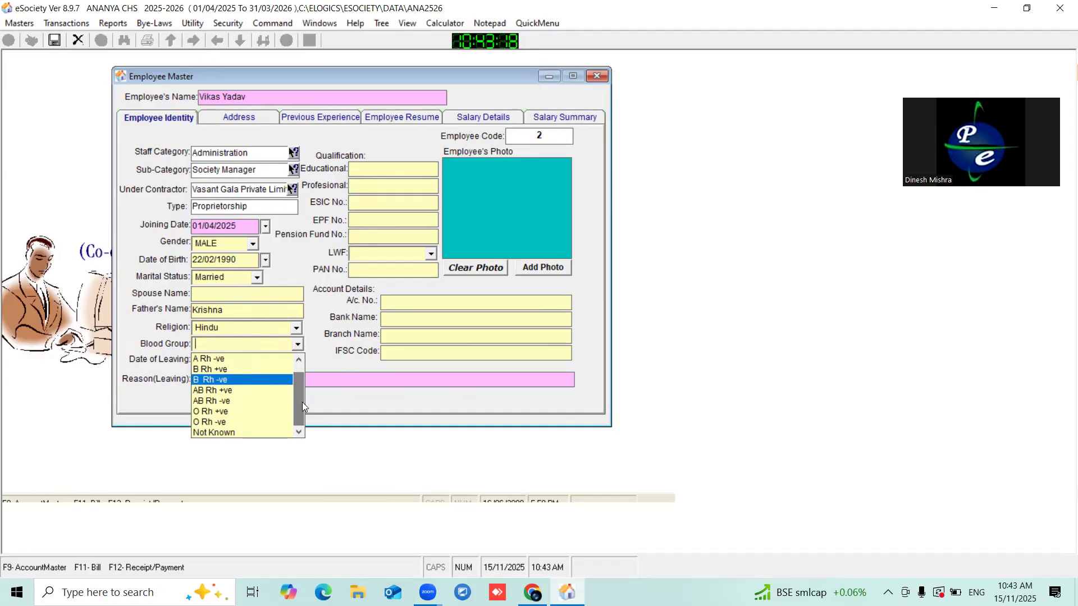
left_click(204, 400)
left_click(229, 360)
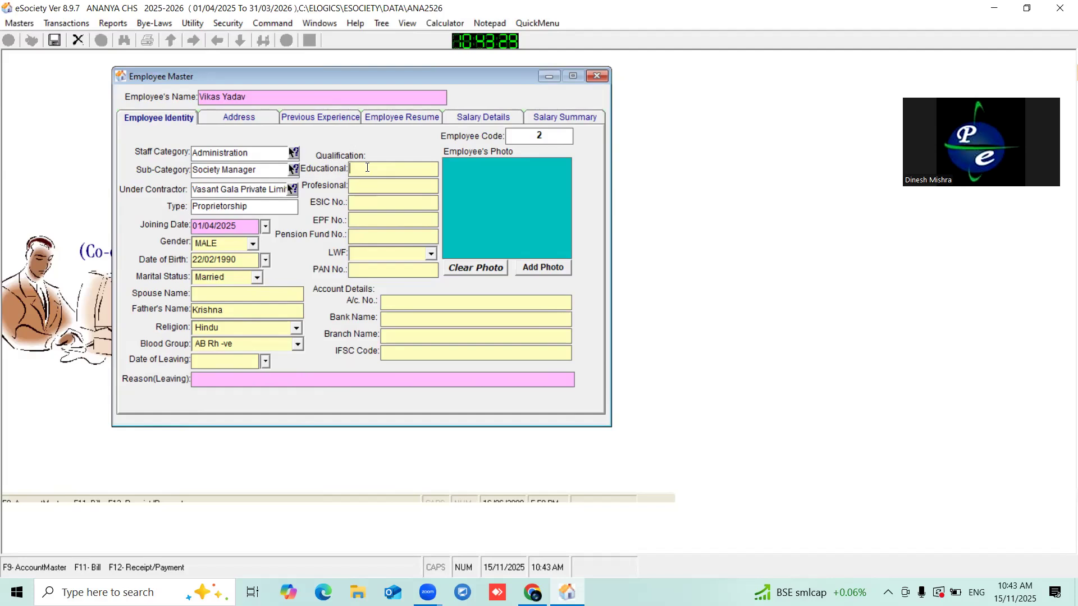
- Enter educational qualification MCA and professional qualification SOFTWARE ENGINEER
key("Caps_Lock")
type("MCA")
left_click(395, 185)
type("ENGINEER")
left_click(351, 185)
type("SOT")
key("BackSpace")
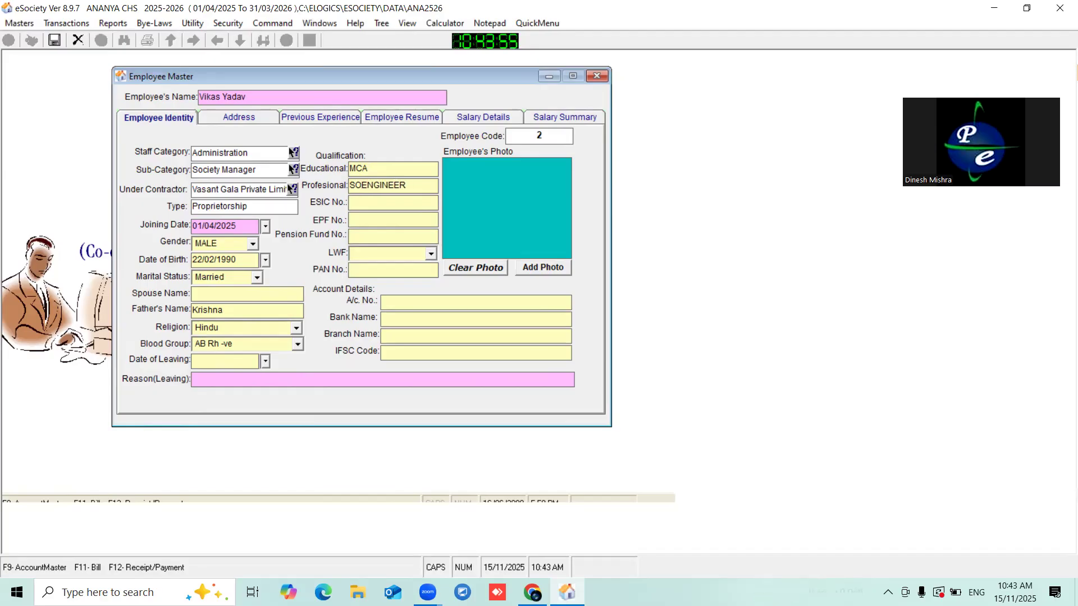
type("FTWARE")
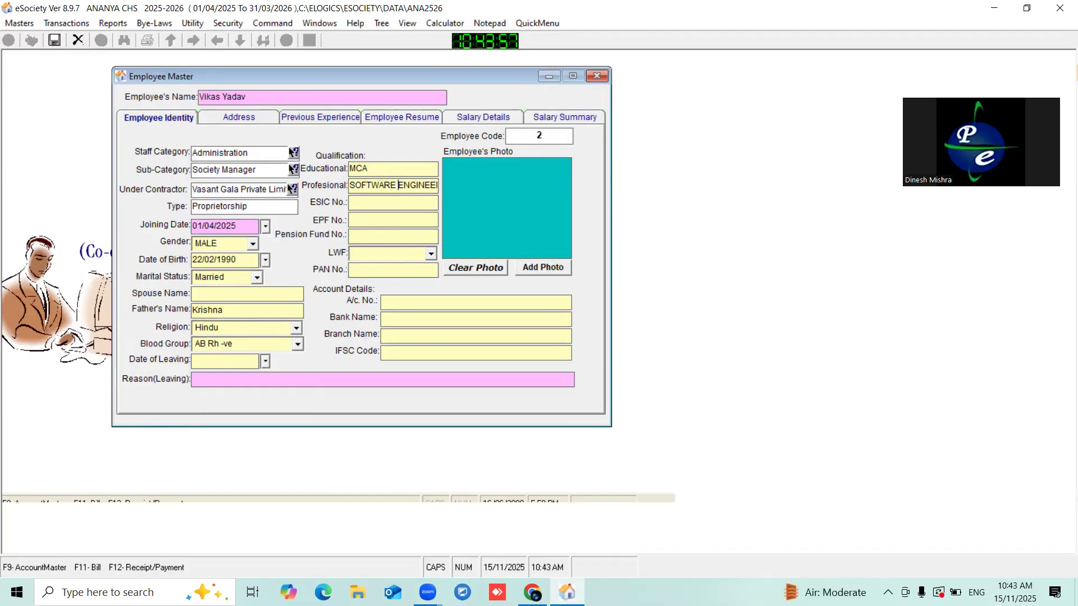
- Fill in the employee's ESIC, EPF and pension fund numbers
left_click(376, 199)
type("565445")
left_click(375, 223)
type("15632")
left_click(377, 232)
type("52365")
left_click(429, 255)
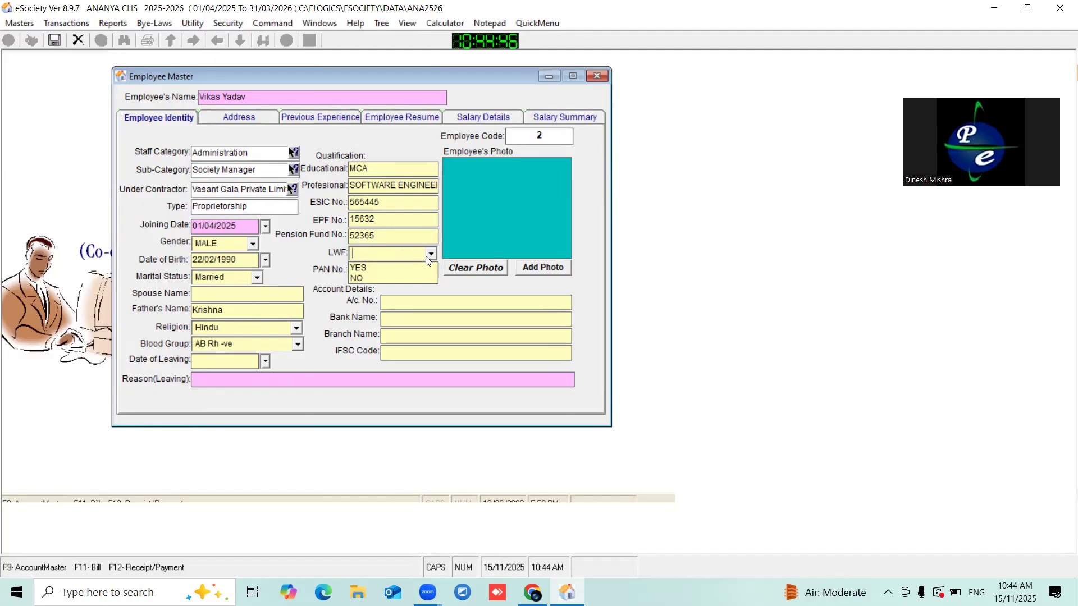
- Set LWF to NO and enter the employee's PAN number
left_click(362, 278)
left_click(378, 275)
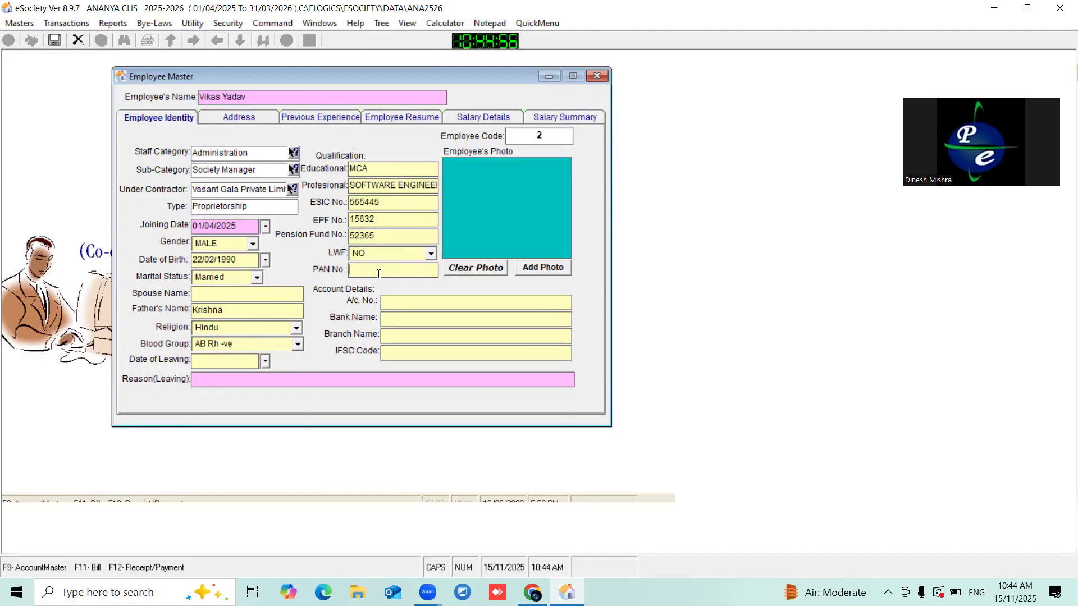
- Enter the bank account number, bank HDFC, branch KANDIVALI and the IFSC code
left_click(413, 305)
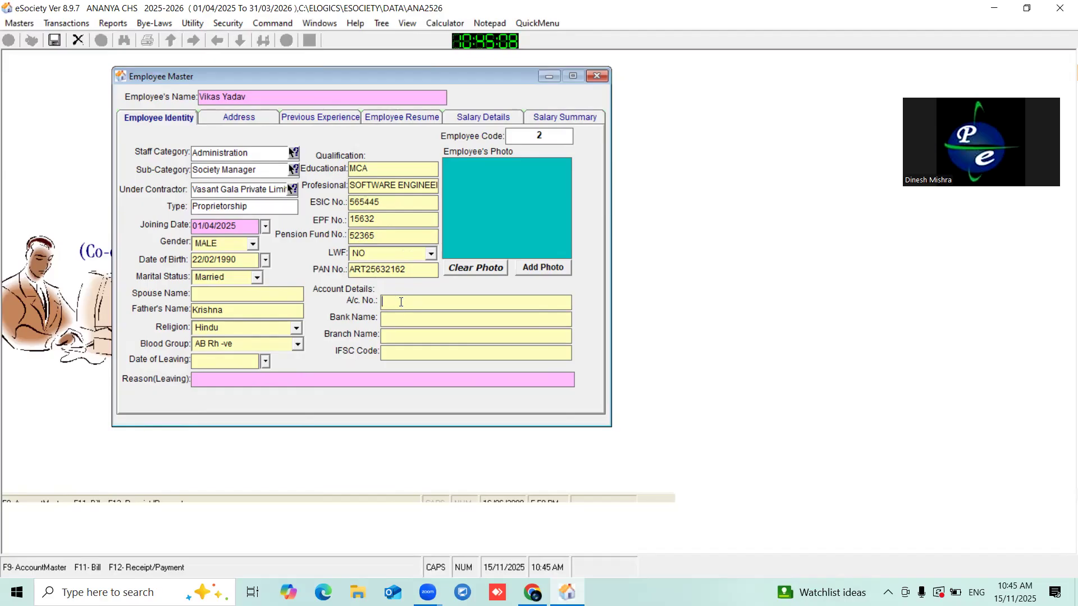
left_click(406, 320)
type("HDFC")
left_click(428, 334)
type("KANDIVALI")
left_click(409, 353)
type("IFSC")
type("45623")
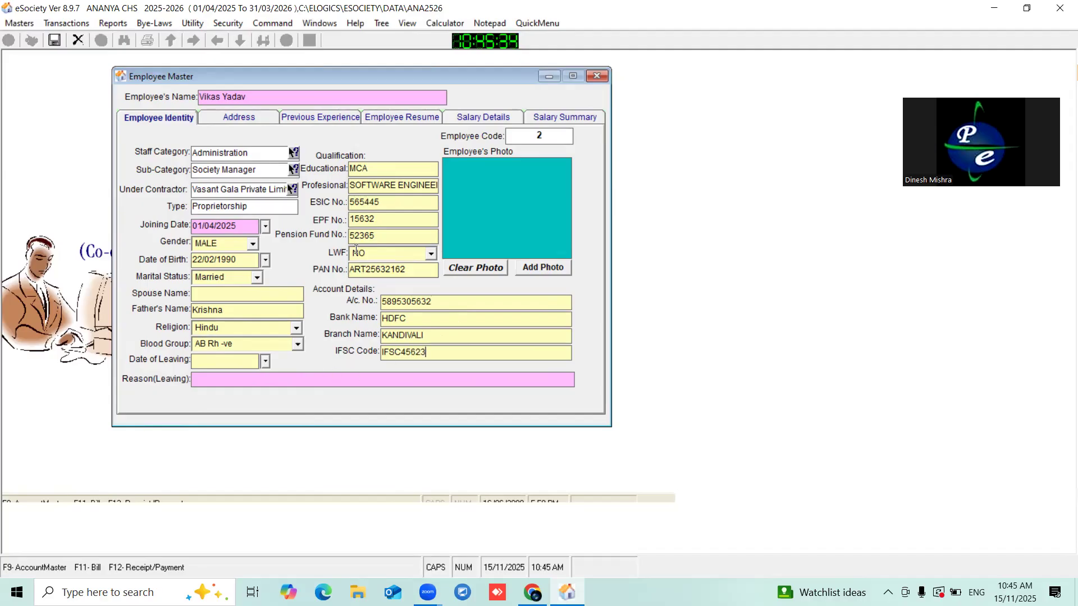
left_click_drag(309, 76, 275, 70)
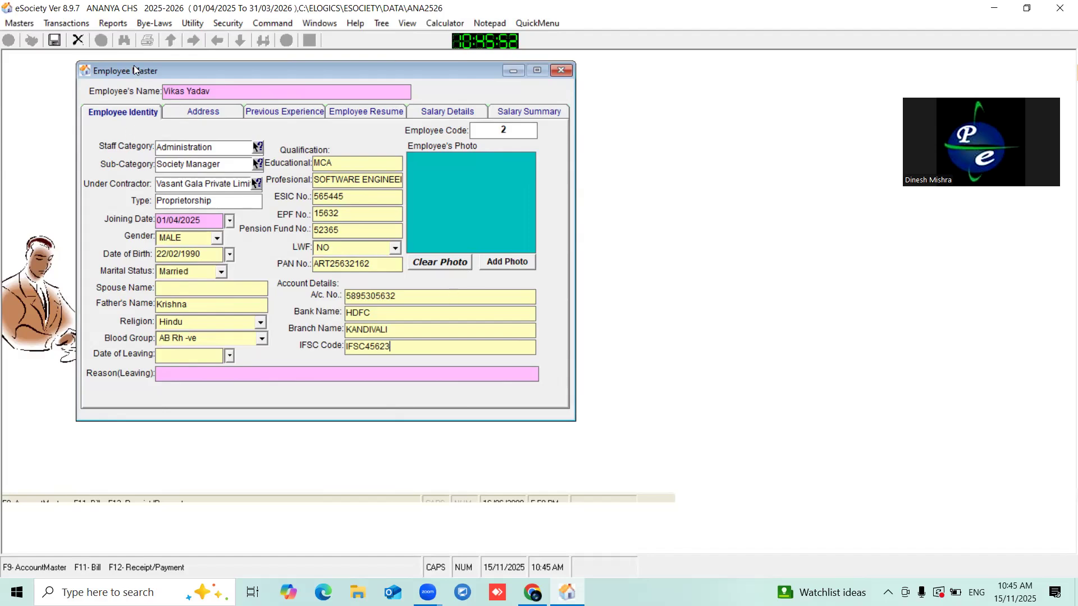
- On the Address tab, enter the employee's local address line and street
left_click_drag(135, 70, 197, 78)
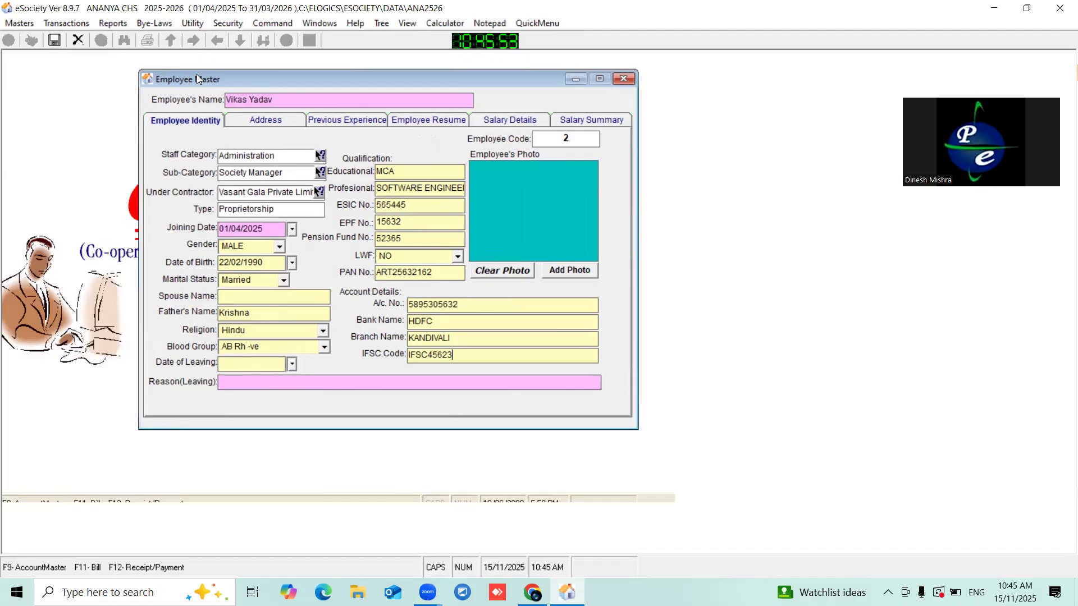
left_click(281, 121)
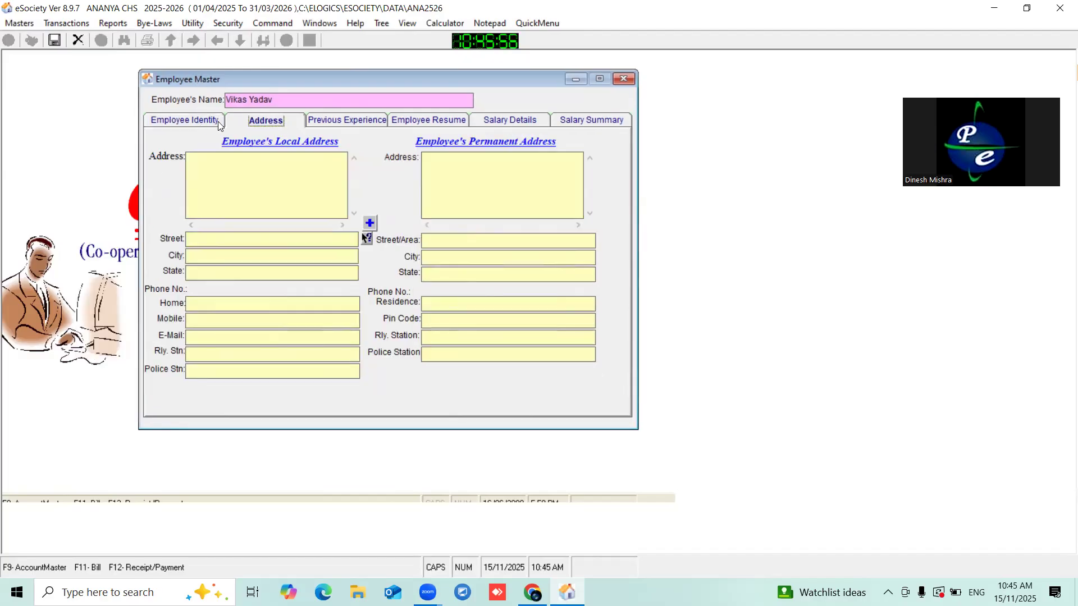
left_click_drag(235, 78, 256, 81)
left_click(250, 196)
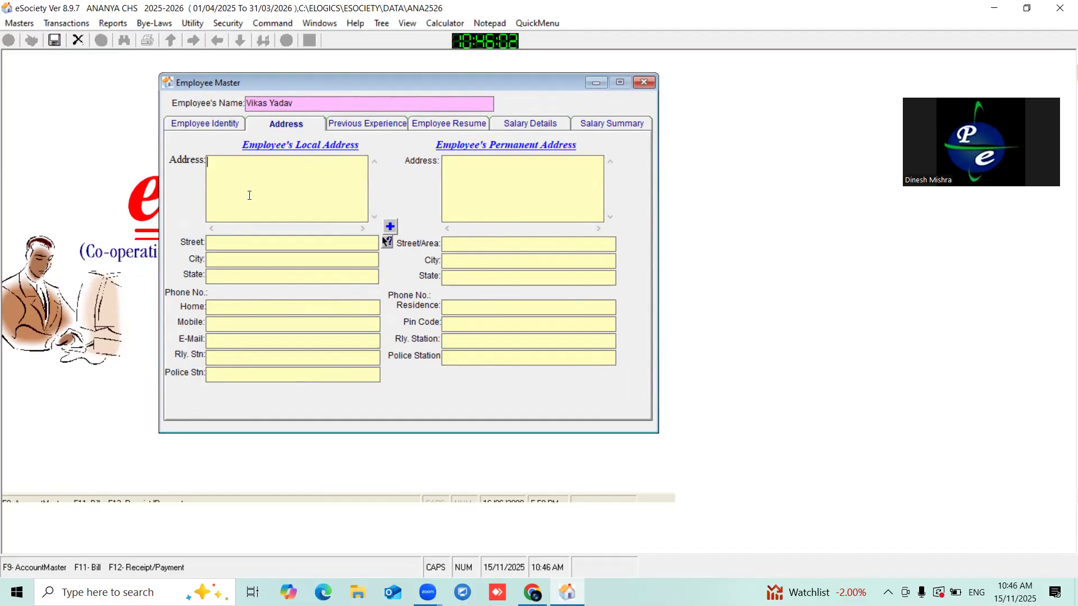
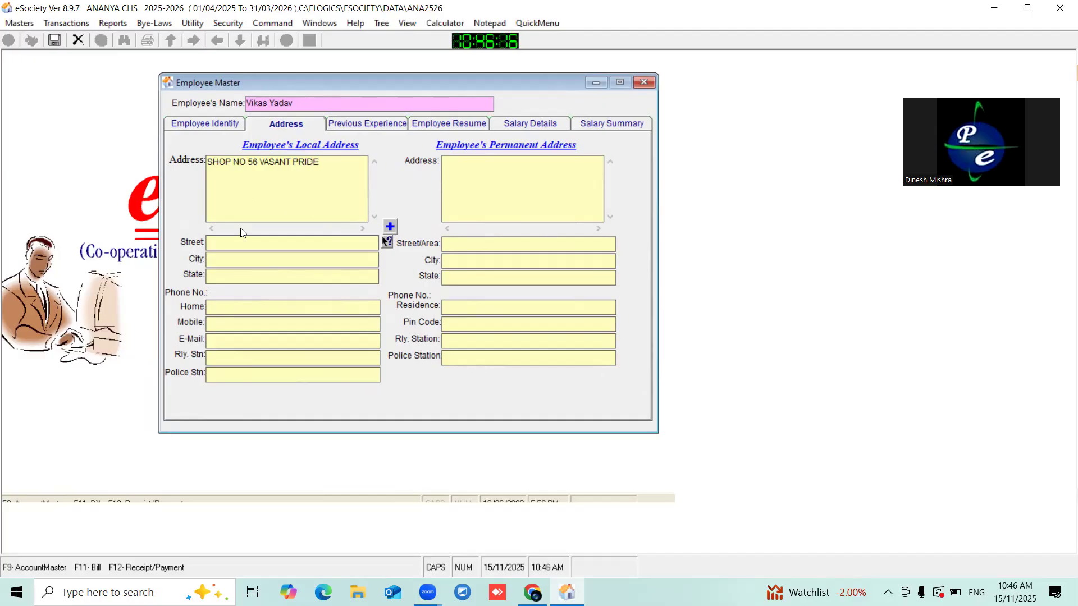
left_click(235, 241)
- Enter the local city and state, review the address, then show Previous Experience
left_click(232, 254)
type("MUMBAI")
left_click(227, 274)
type("MAHARASHTRA")
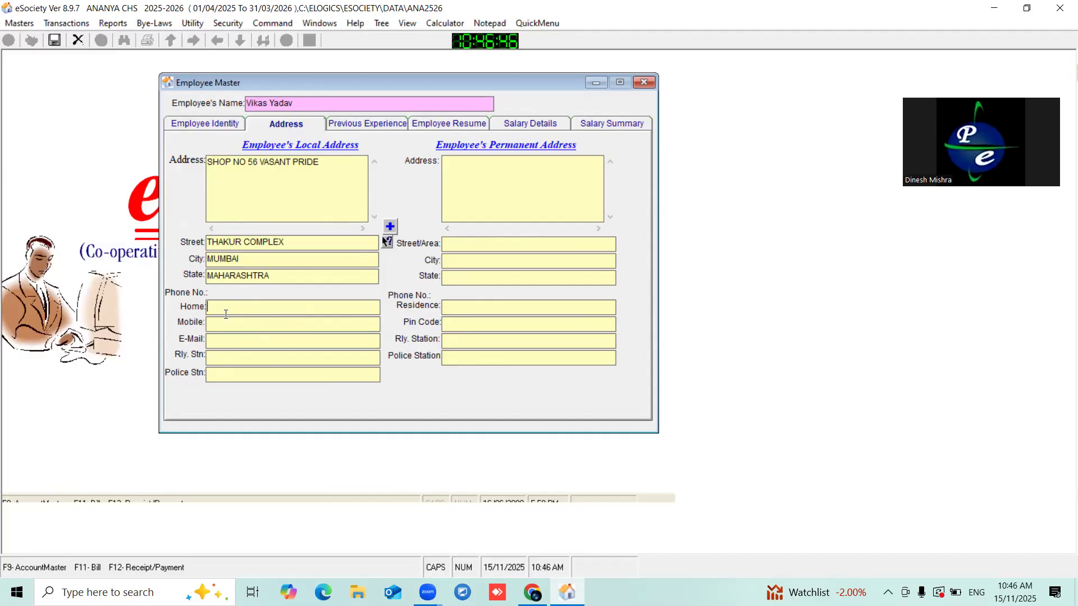
left_click(252, 360)
left_click(277, 193)
left_click_drag(339, 175, 185, 171)
left_click(252, 190)
left_click(348, 128)
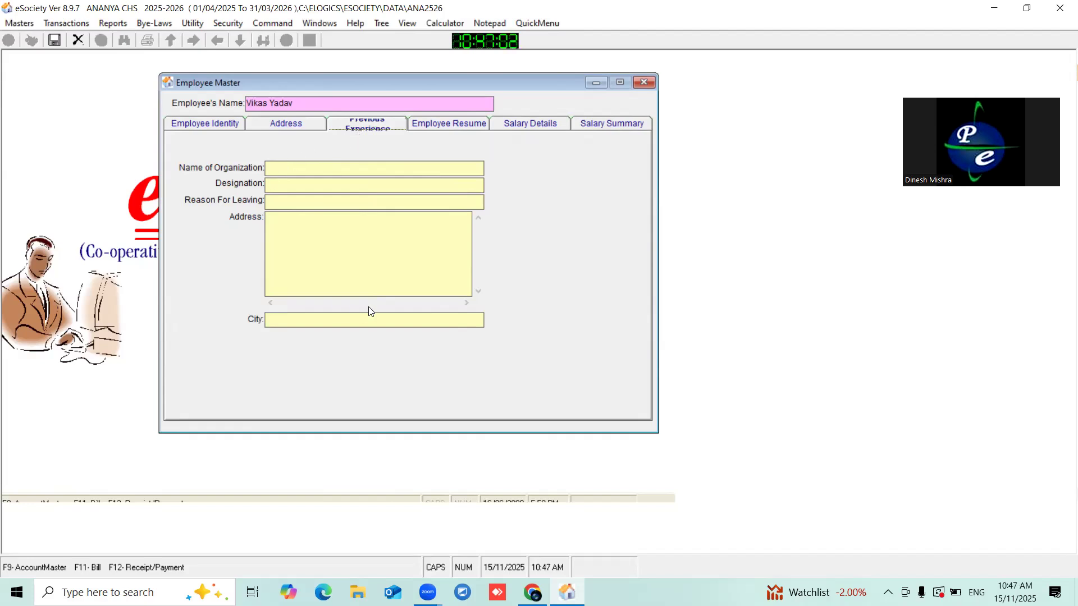
- In Salary Details, enter basic salary 20000, allowance 5000 and annual bonus 20000
left_click(417, 124)
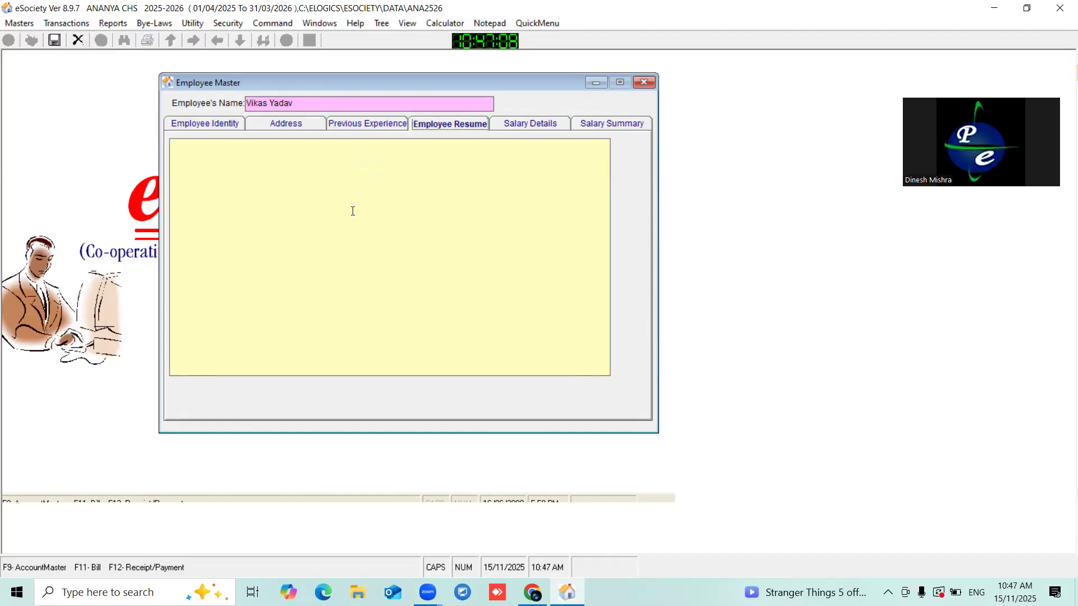
left_click(516, 124)
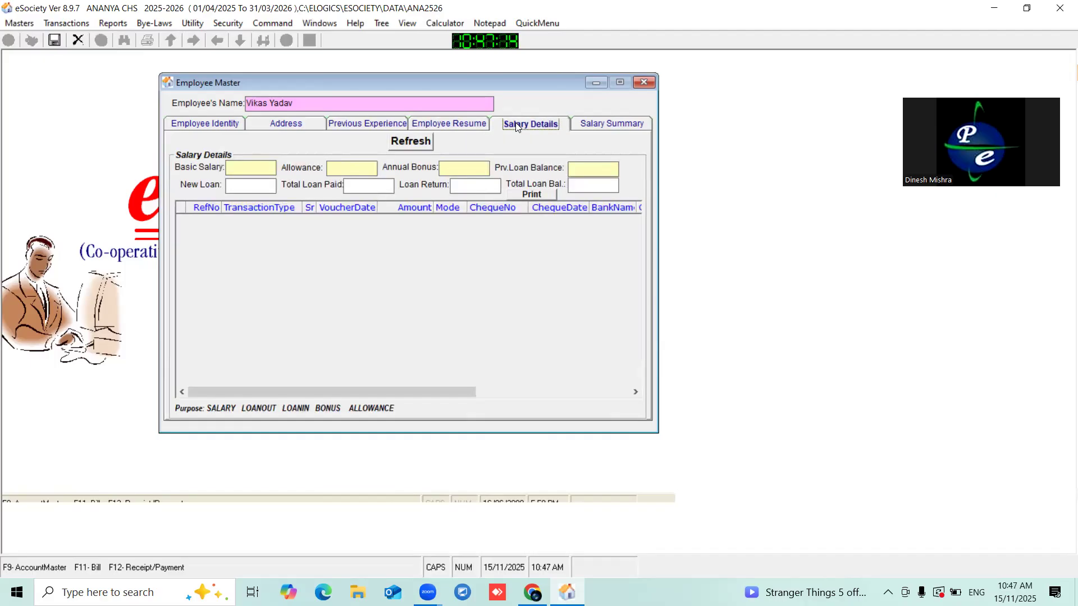
left_click(235, 165)
type("20000")
left_click(345, 164)
type("5000")
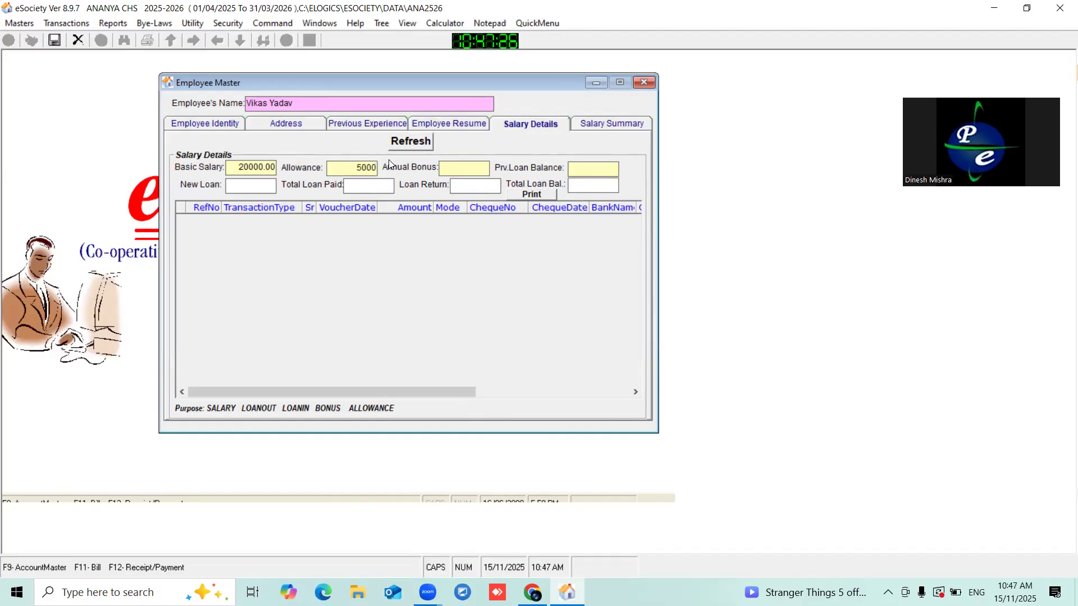
left_click(454, 167)
type("20000")
left_click(460, 189)
- Set the previous loan balance to 5000, correcting the mistyped 50000, and save the employee record
left_click(575, 169)
type("50000")
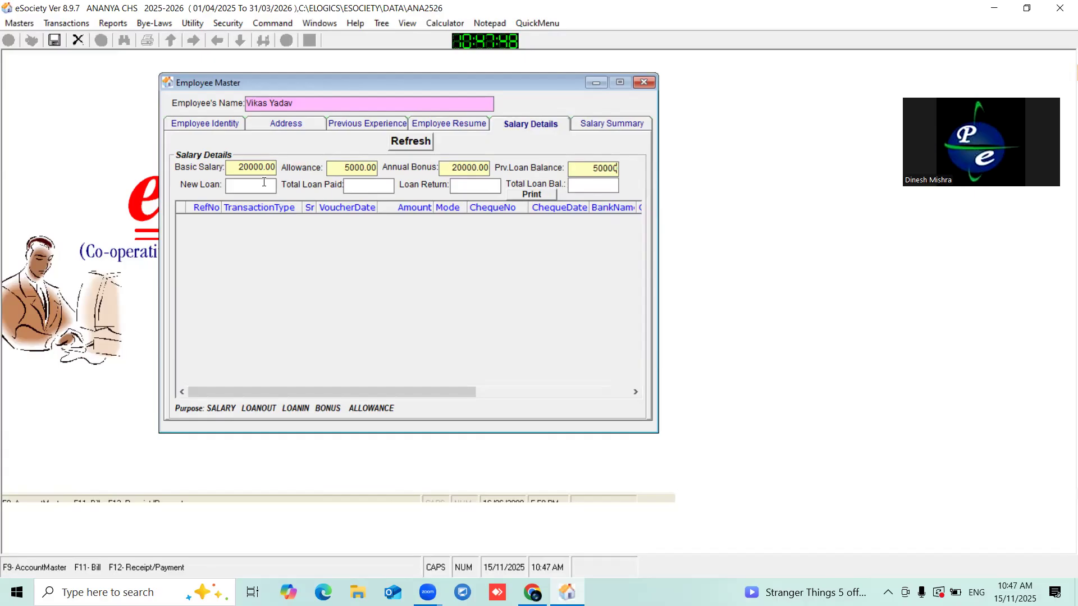
key("Return")
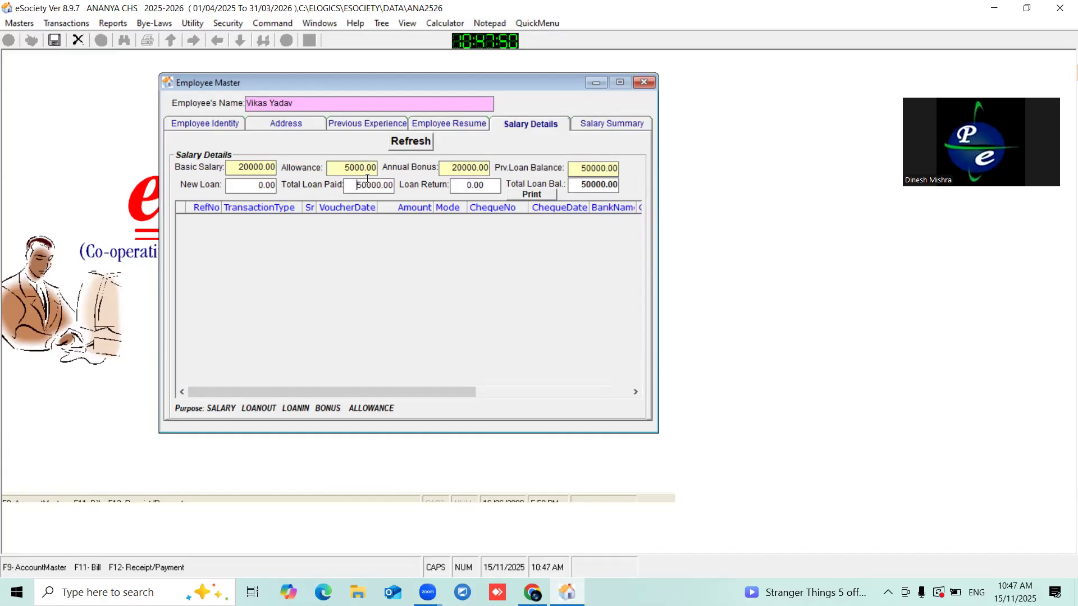
left_click(389, 184)
key("shift+Home")
left_click_drag(585, 184, 649, 190)
left_click_drag(582, 187, 606, 185)
double_click(598, 168)
left_click(598, 169)
key("BackSpace")
left_click(465, 187)
key("Tab")
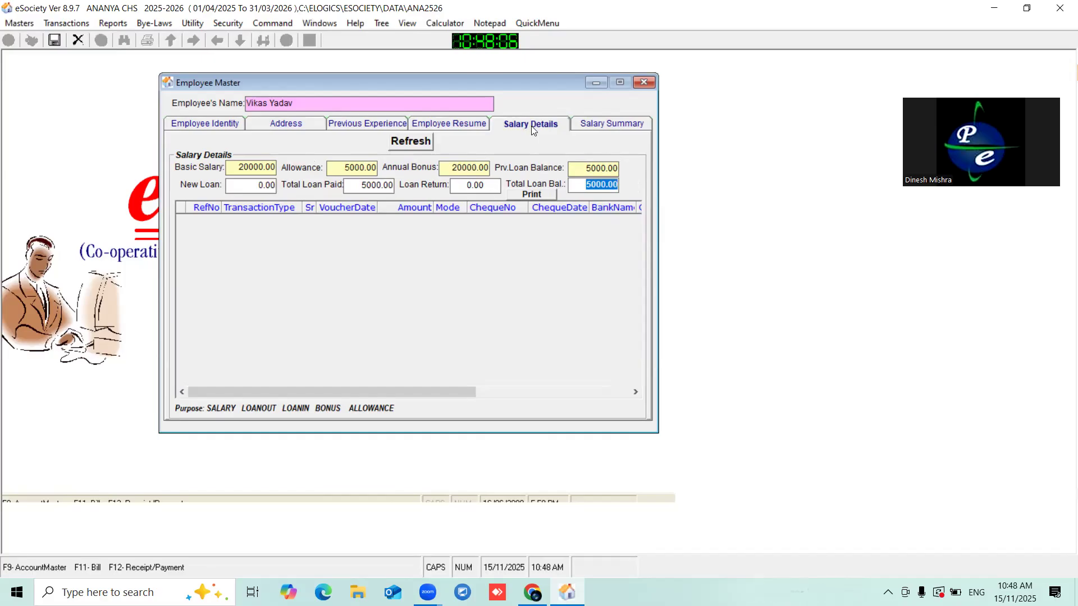
left_click(57, 41)
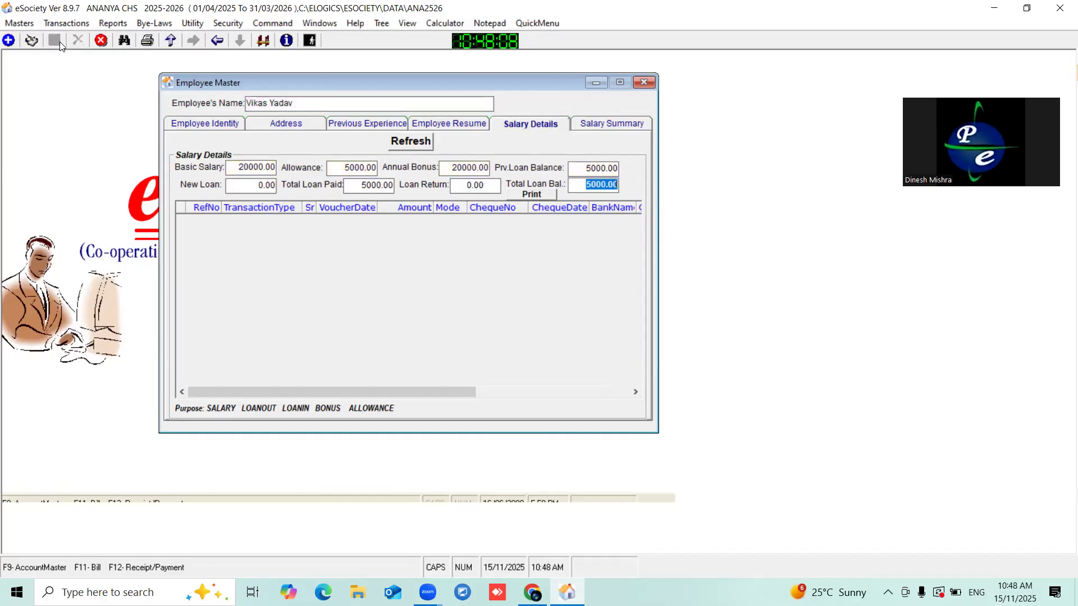
- Add LOANIN as a new purpose in Employee Payment Type and accept it
left_click(543, 125)
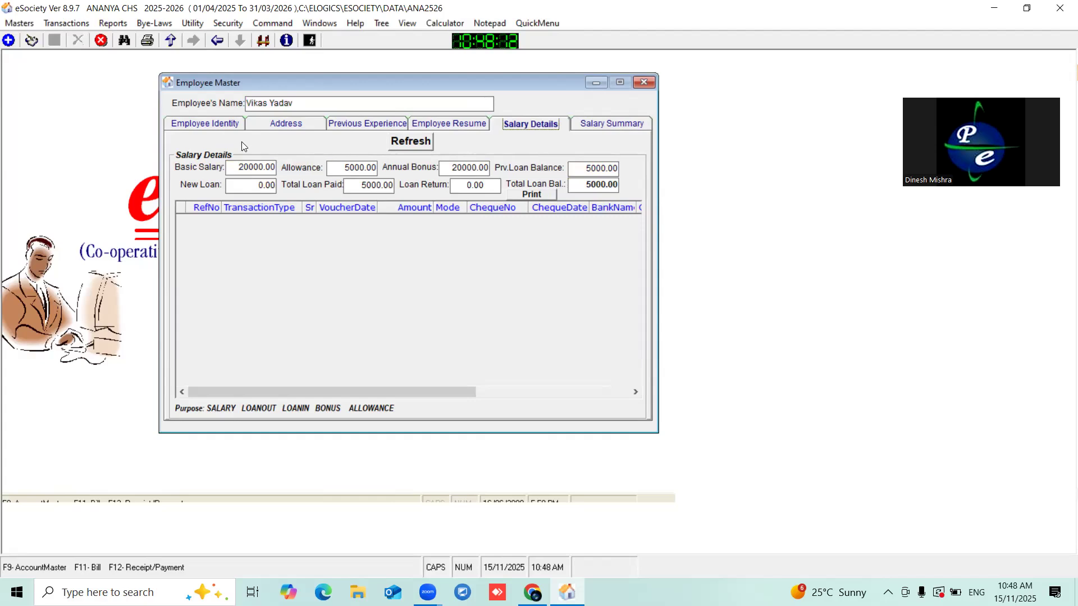
left_click(250, 171)
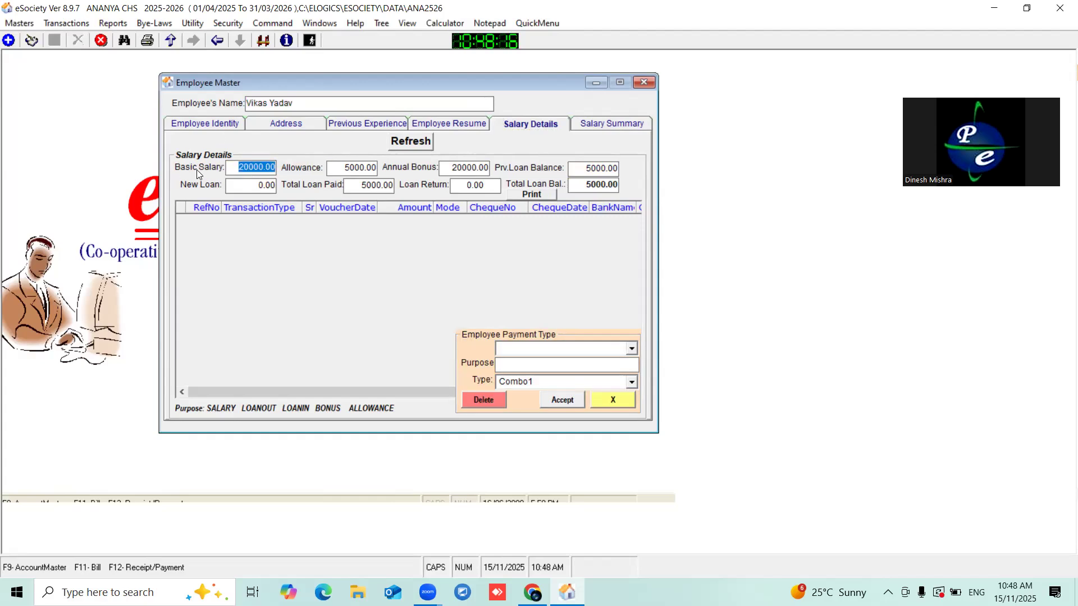
left_click(248, 167)
left_click(630, 349)
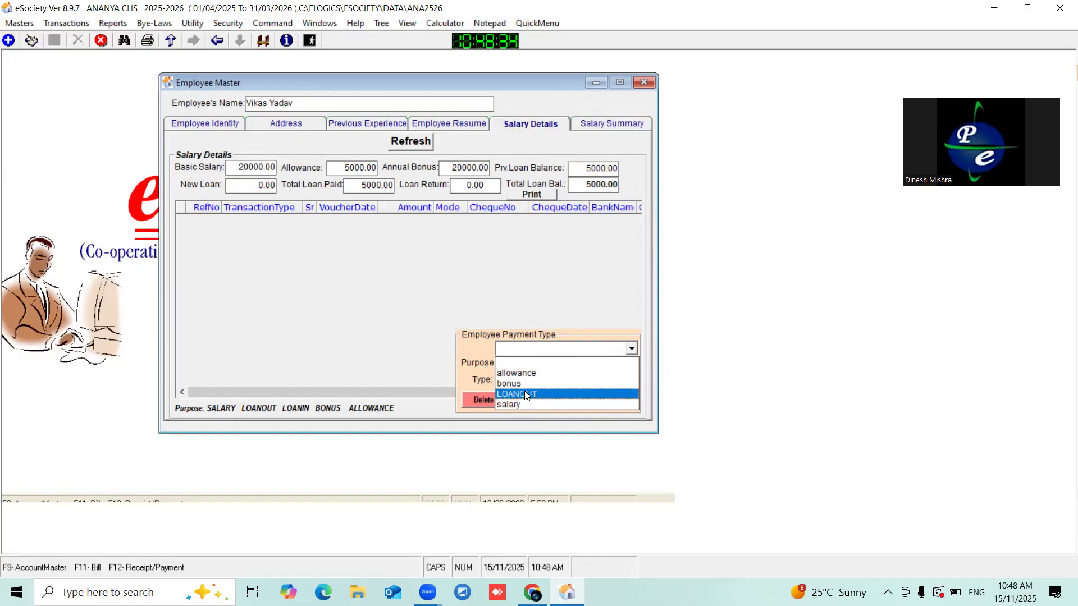
left_click(239, 166)
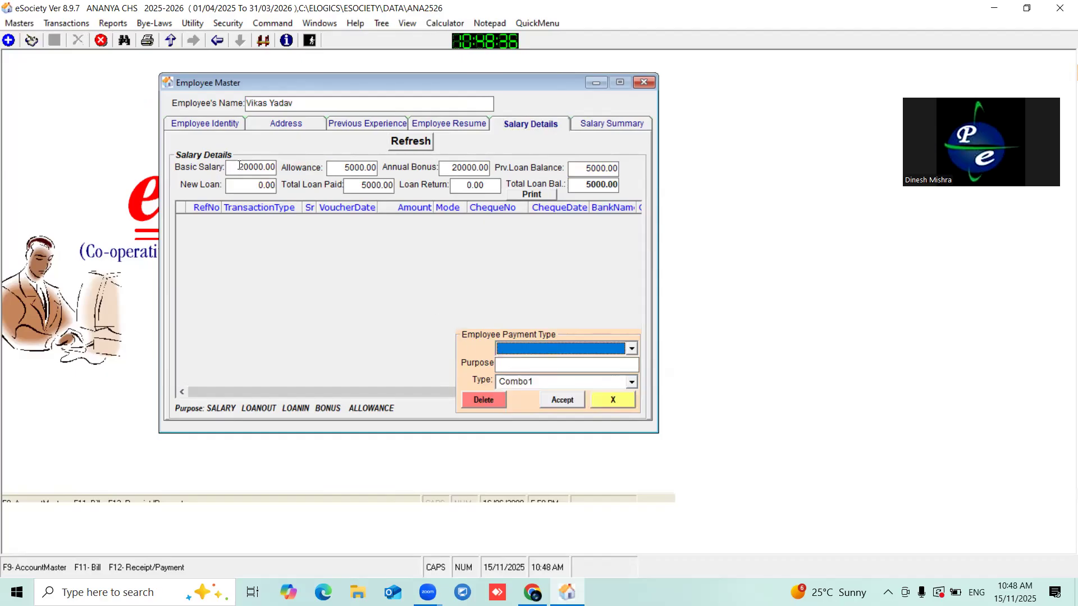
left_click(507, 365)
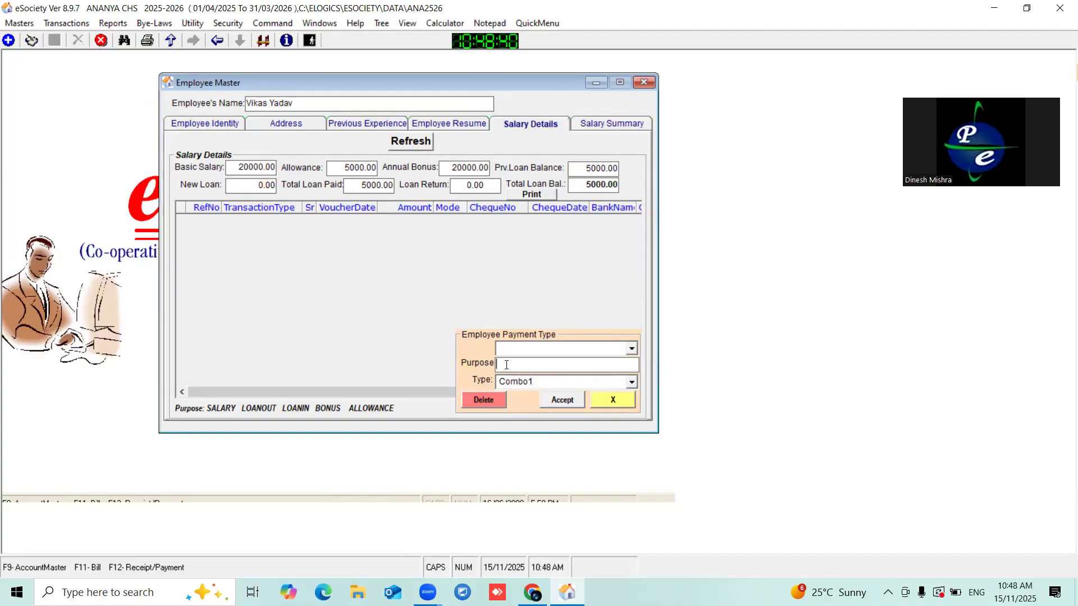
type("LOANIN")
left_click(562, 400)
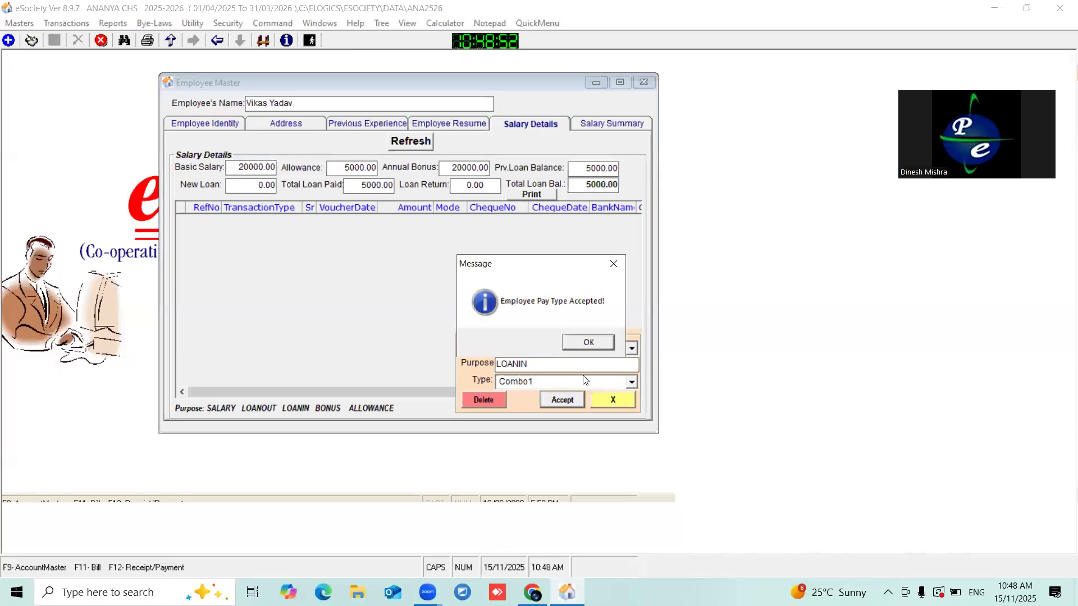
- Dismiss the 'Employee Pay Type Accepted!' message and bring up the Transactions > Accounts menu
left_click(581, 341)
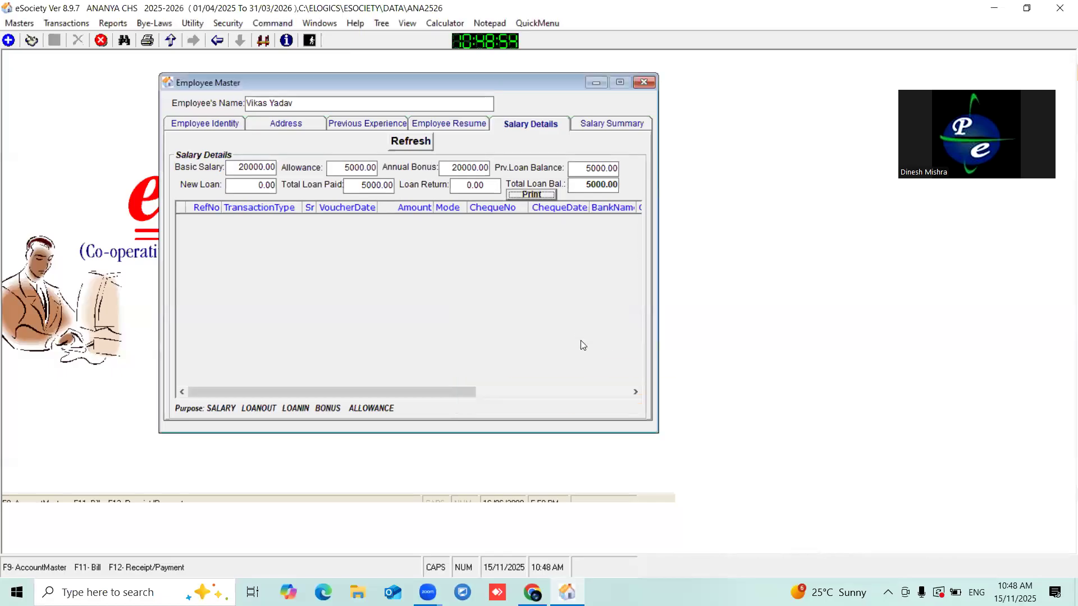
left_click_drag(310, 83, 335, 130)
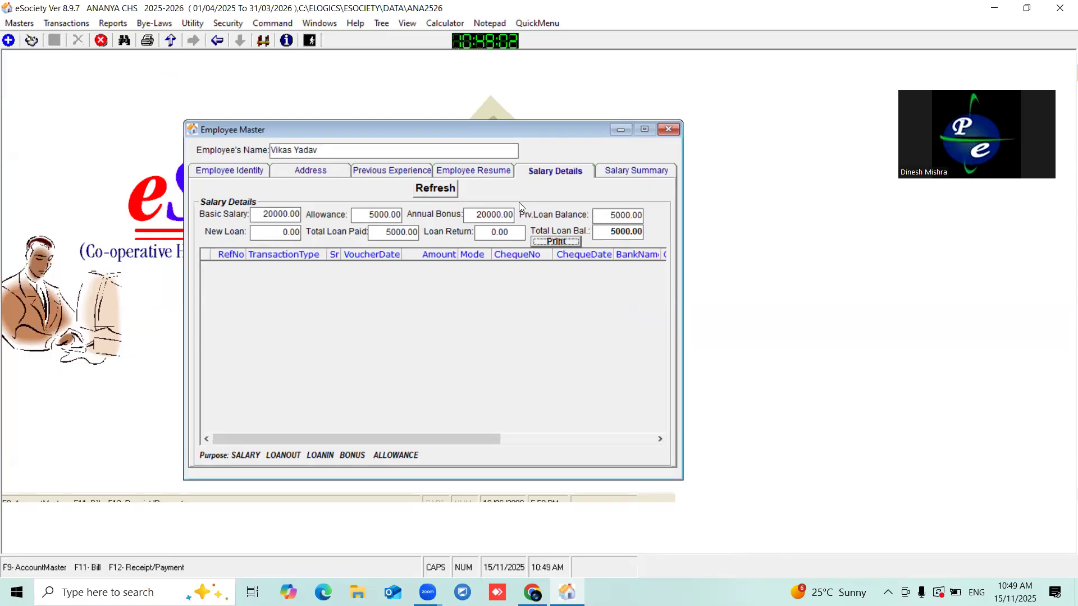
left_click(62, 26)
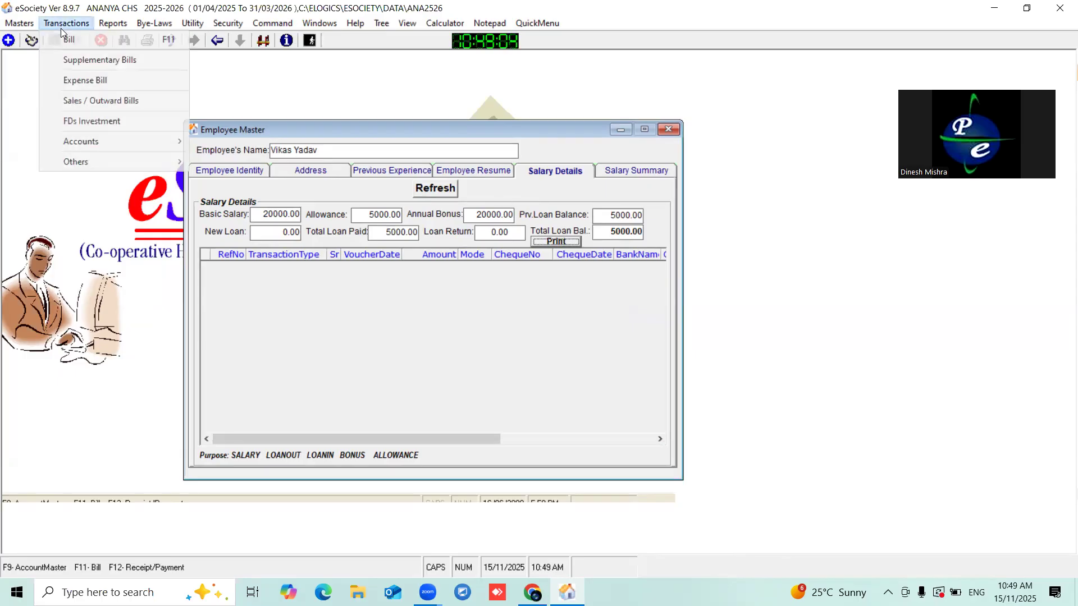
mouse_move(115, 144)
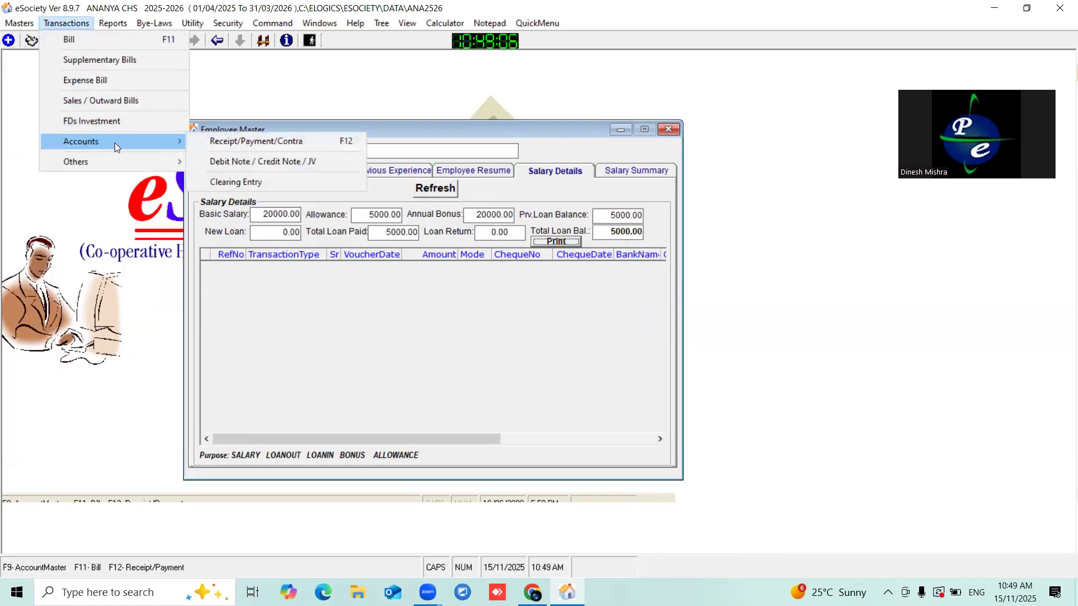
- Start a new Receipt/Payment/Contra voucher dated 30/04/2025
left_click(248, 144)
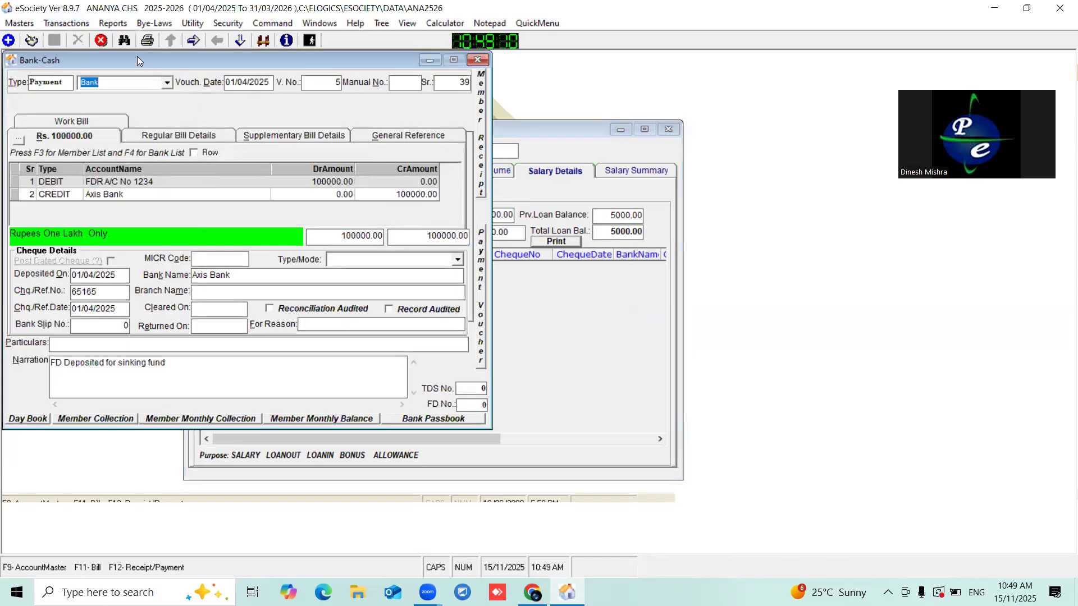
left_click_drag(137, 56, 394, 145)
left_click(9, 40)
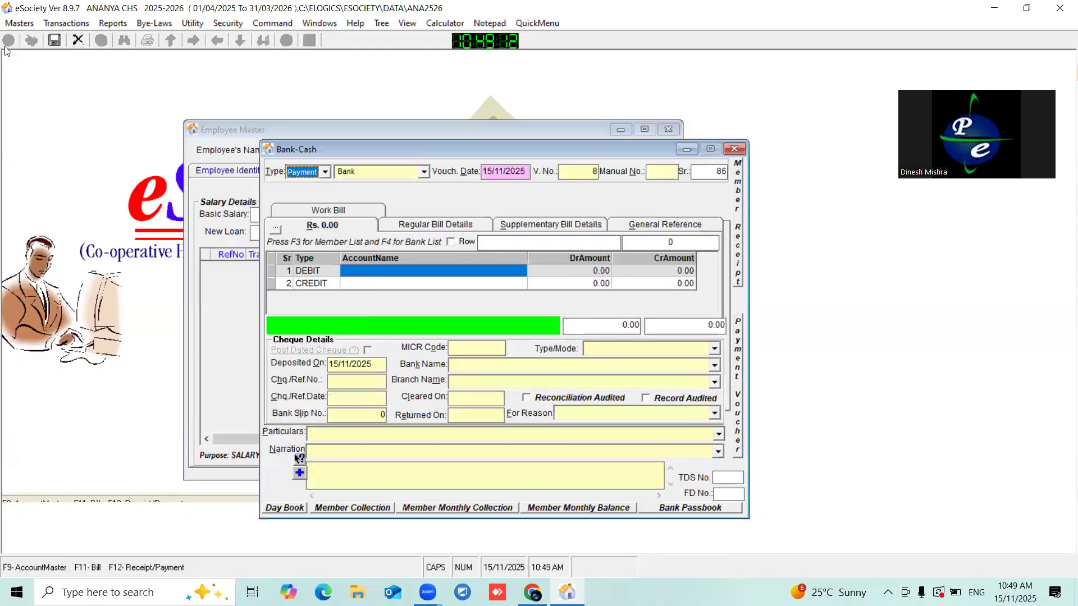
left_click_drag(319, 153, 404, 152)
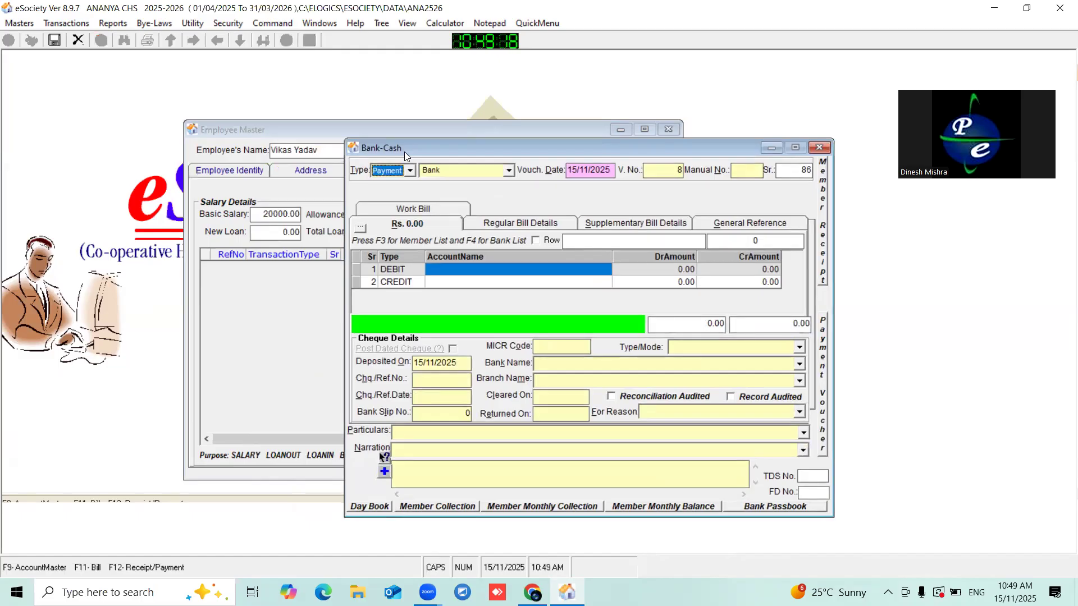
left_click(592, 170)
type("30/04/2025")
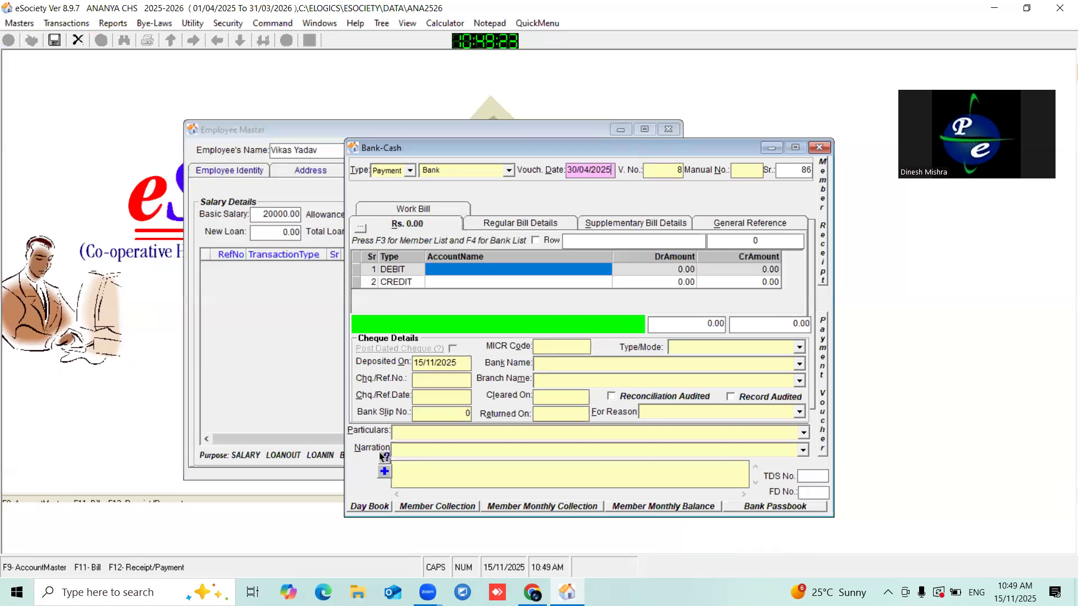
- Debit SALARY 25000 and credit the HDFC bank account with the matching 25000
left_click(440, 270)
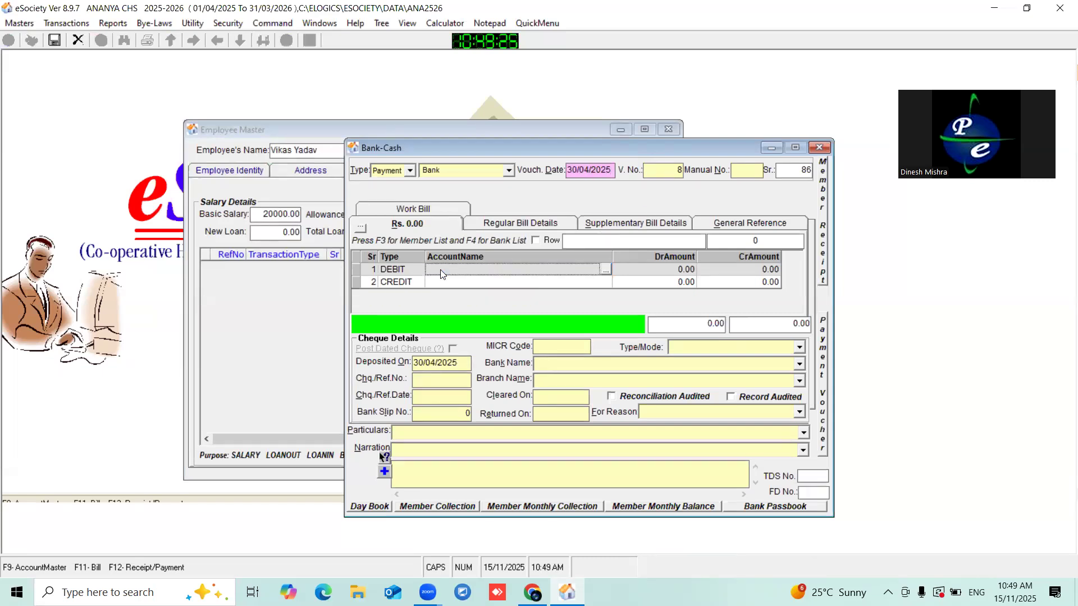
left_click(606, 270)
type("SAL")
key("Return")
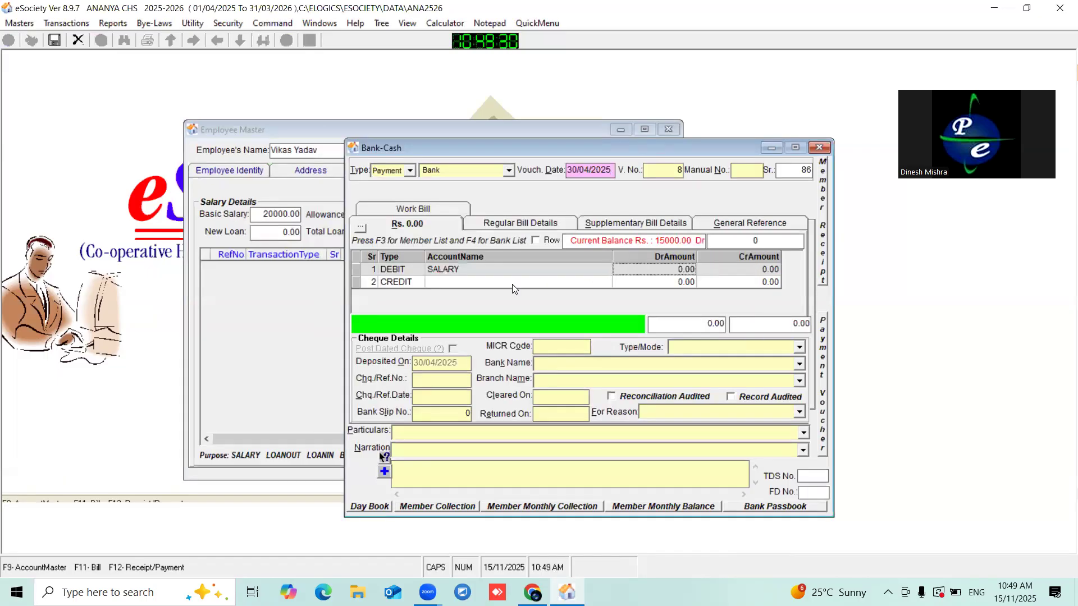
key("F4")
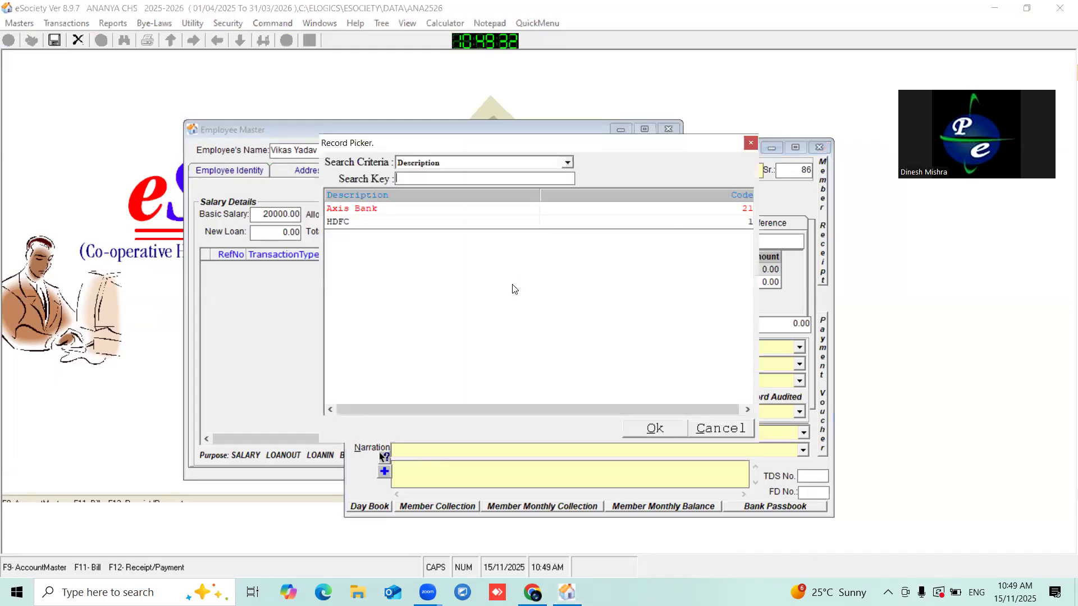
double_click(340, 221)
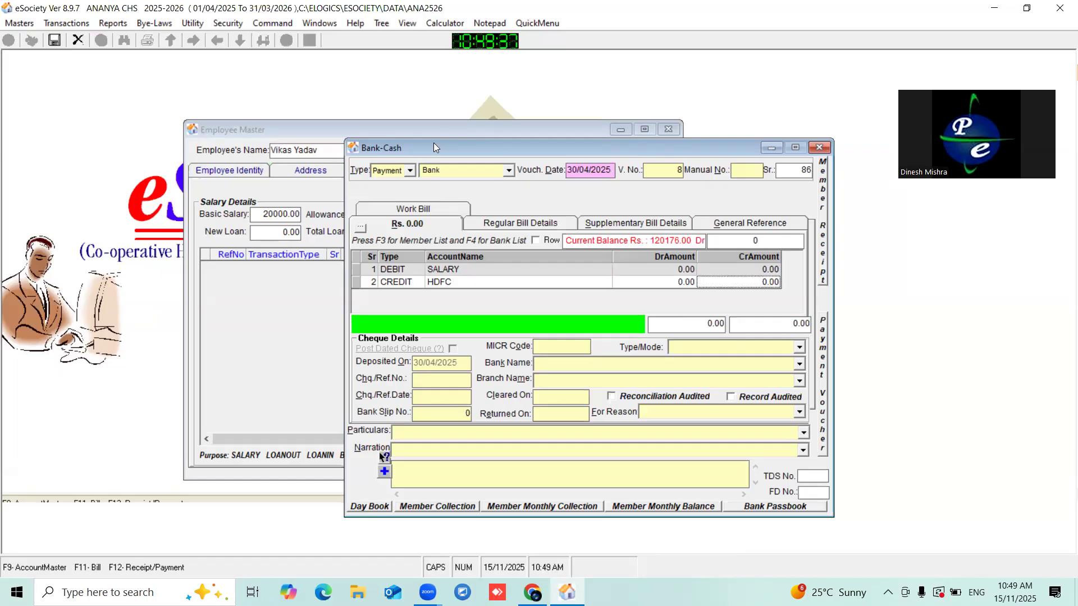
left_click_drag(434, 145, 516, 125)
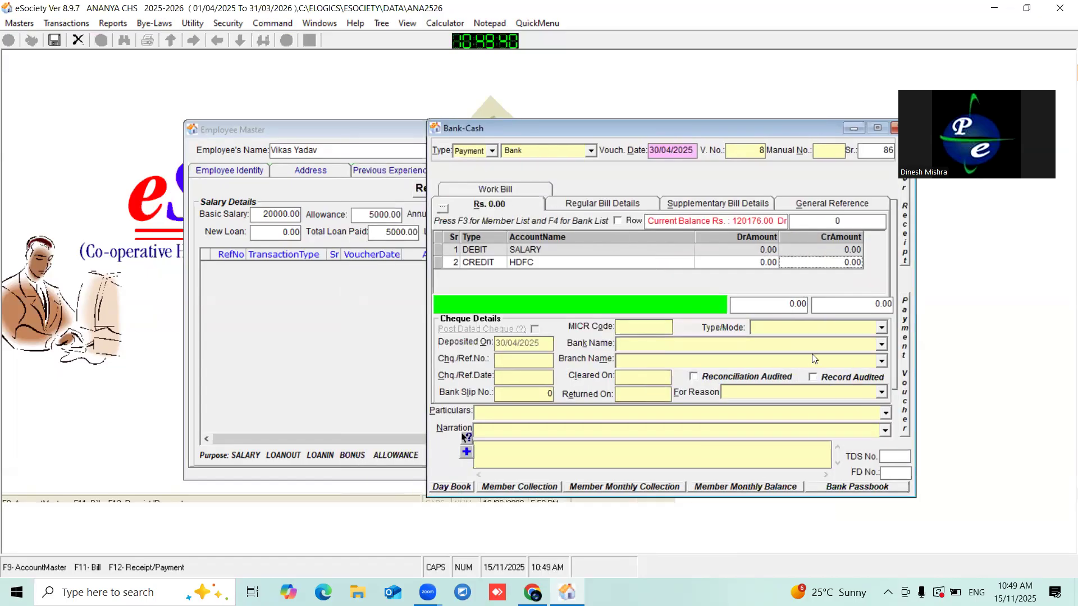
left_click(742, 247)
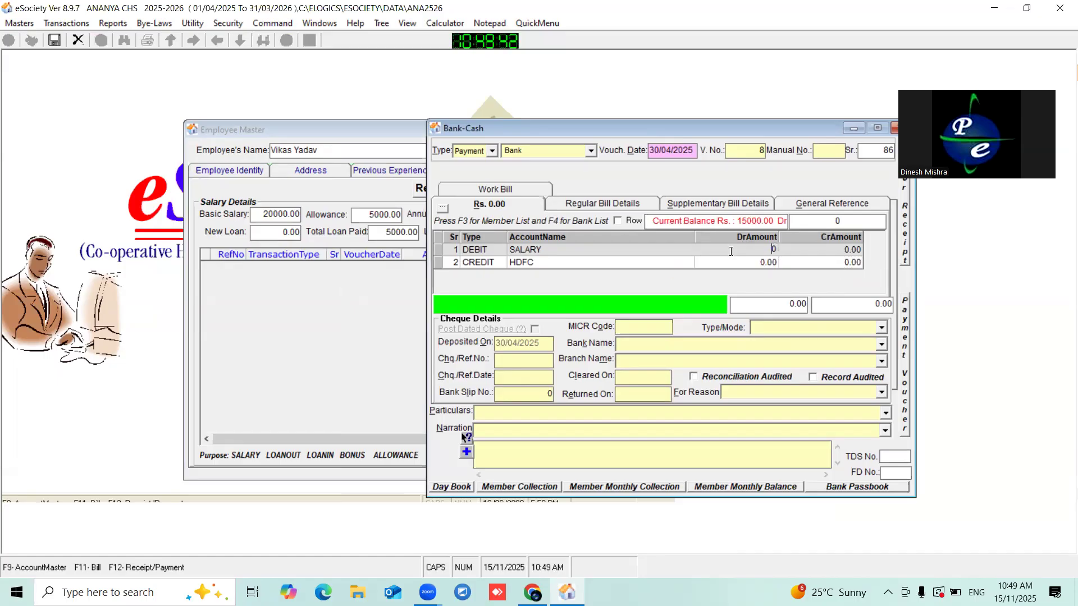
type("25000")
key("Return")
key("Return")
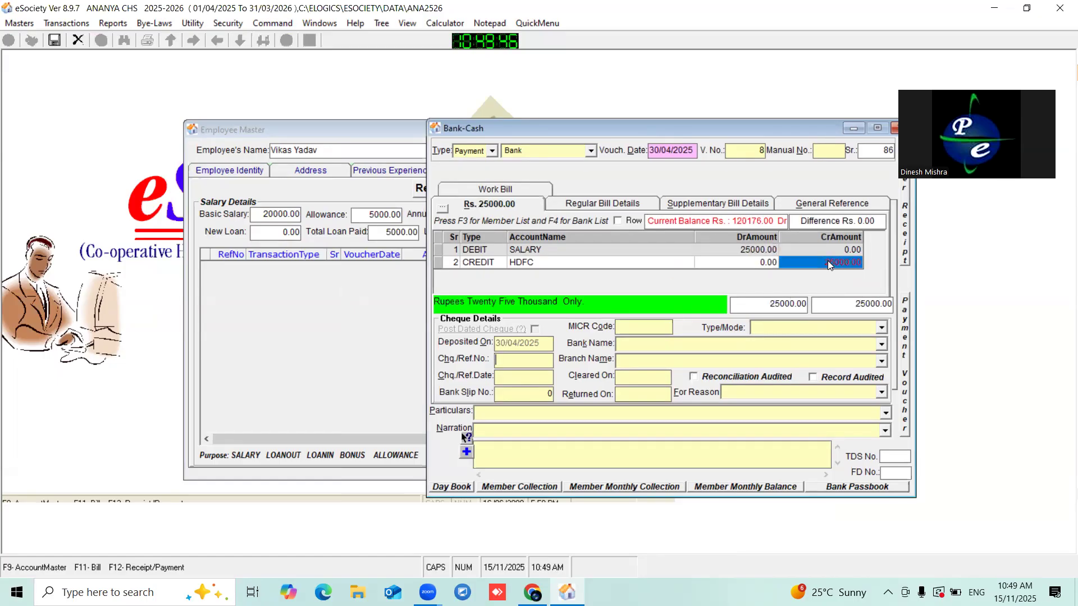
left_click_drag(593, 126, 564, 116)
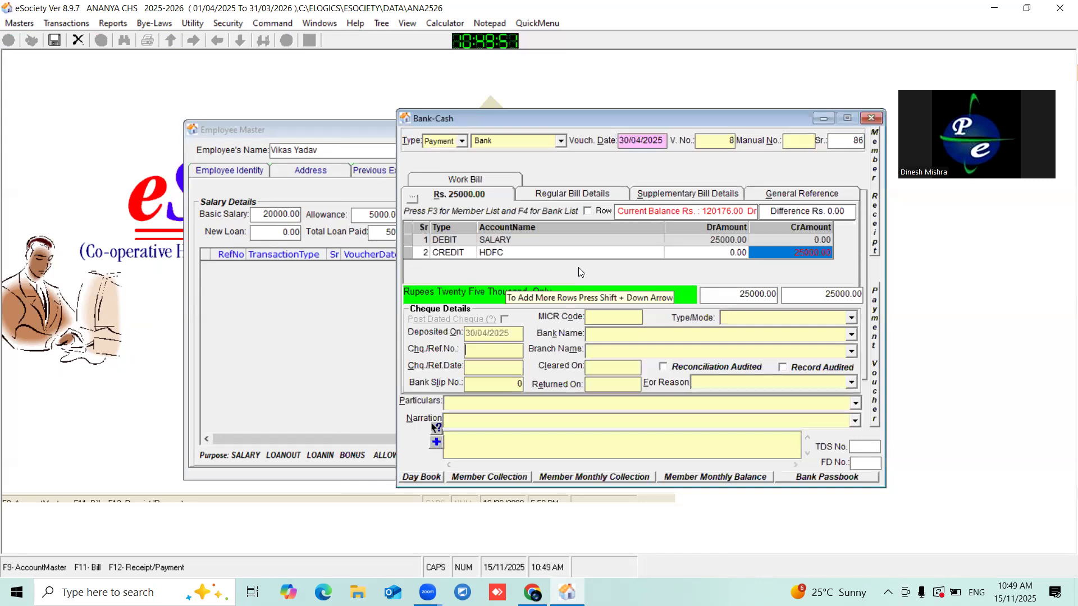
left_click(412, 200)
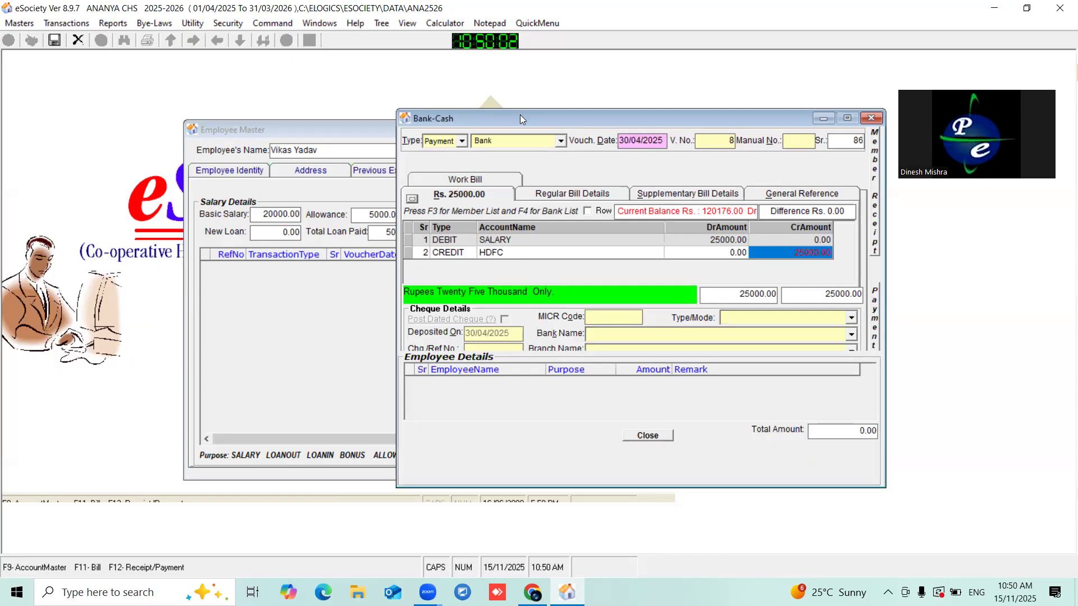
- Add an employee detail row for the employee with purpose salary and amount 20000
left_click_drag(520, 115, 514, 98)
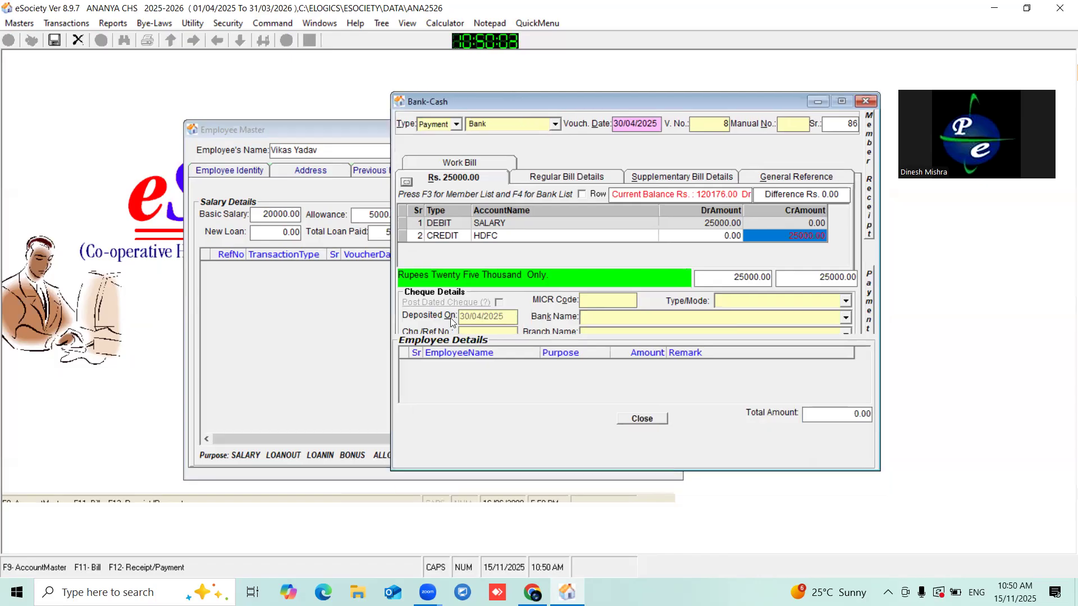
left_click(412, 360)
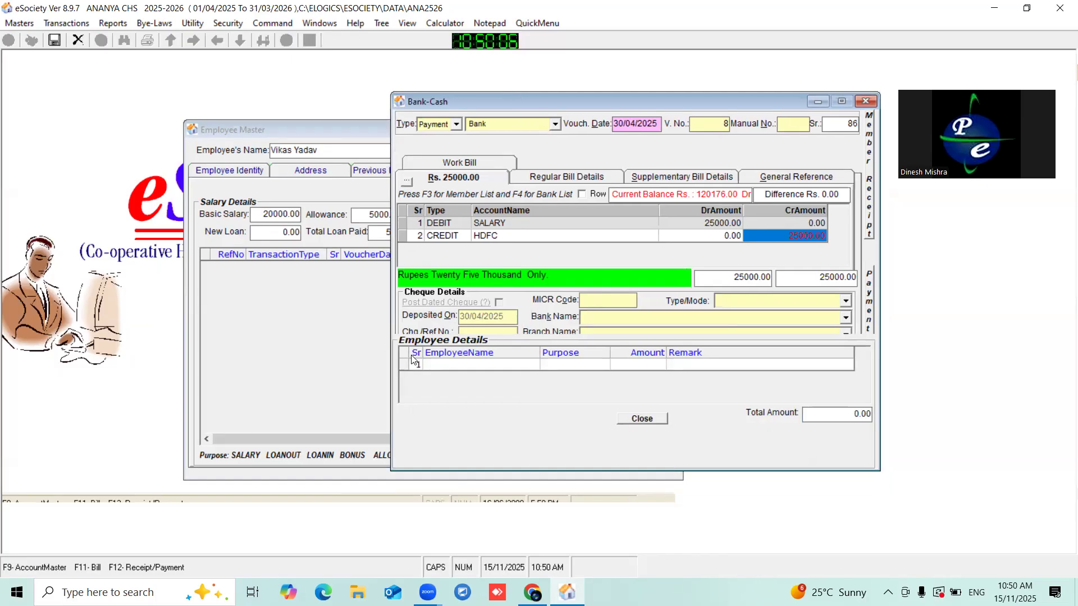
left_click(459, 365)
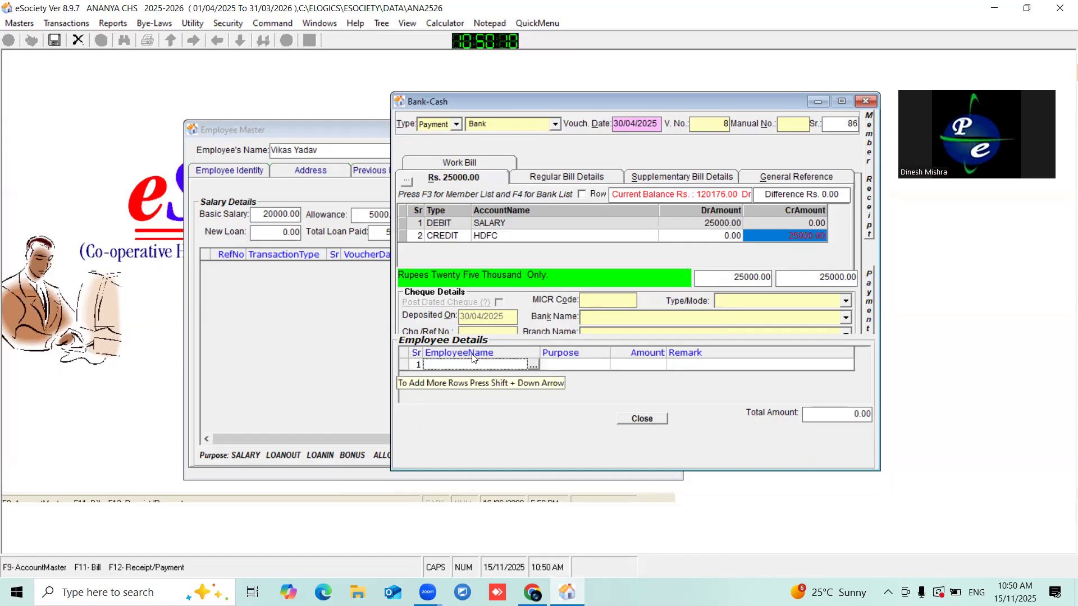
left_click(535, 366)
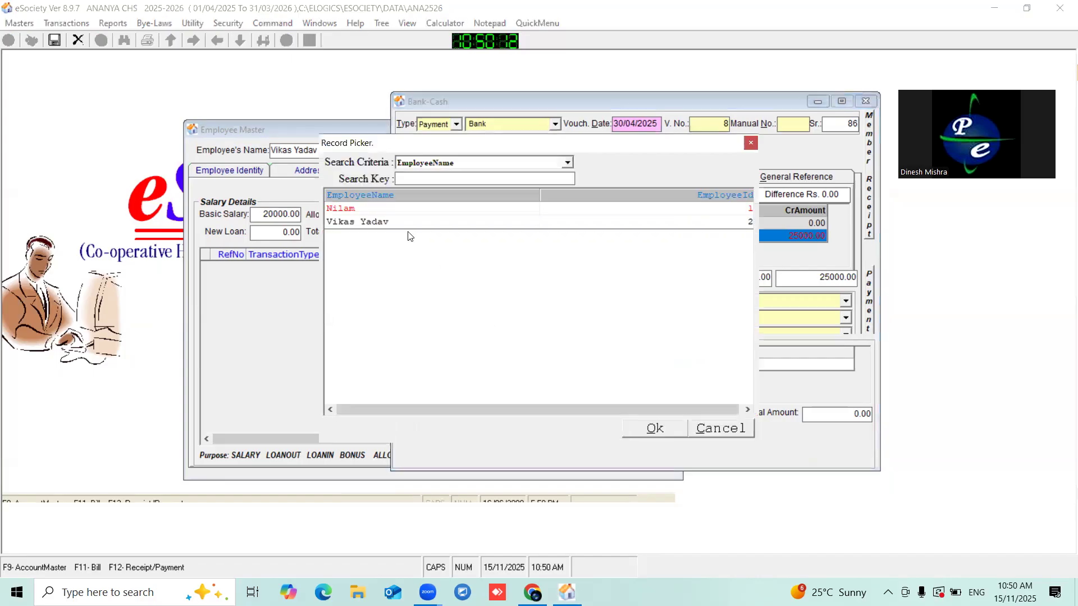
left_click_drag(377, 149, 412, 172)
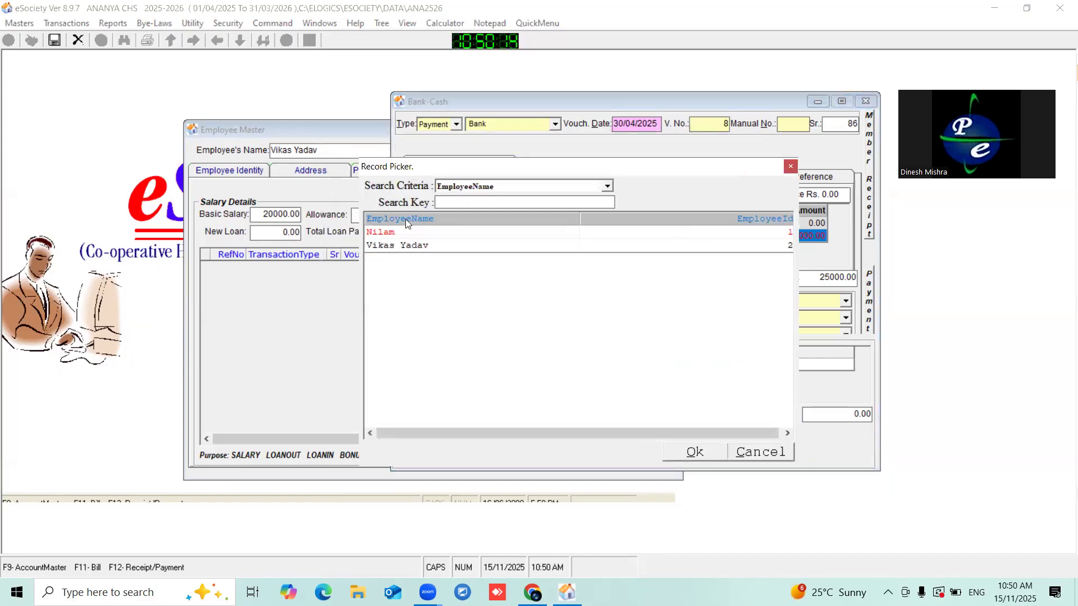
double_click(393, 247)
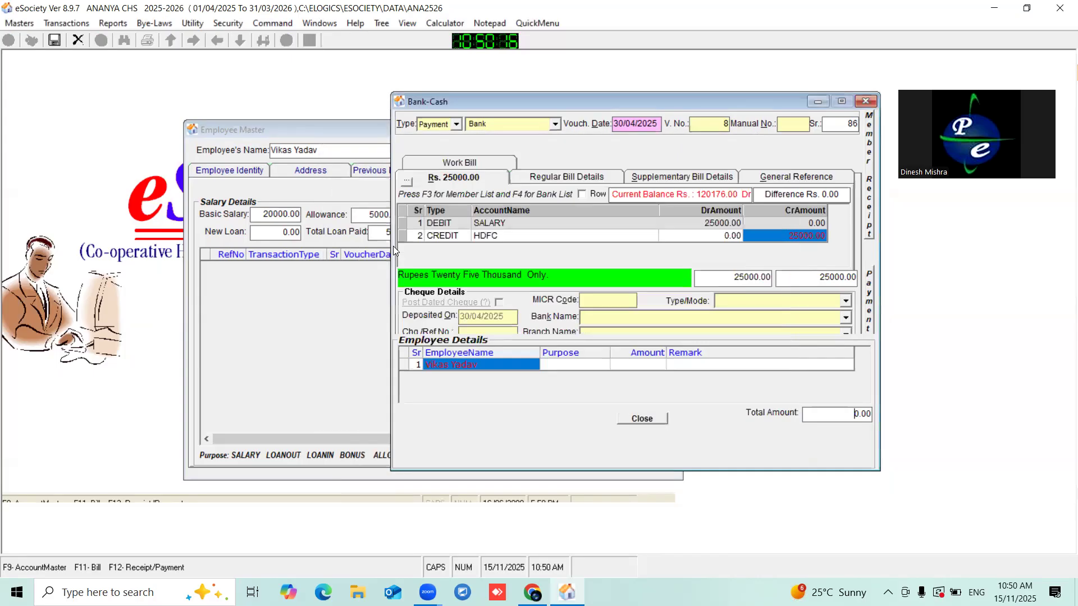
left_click(558, 366)
left_click(558, 366)
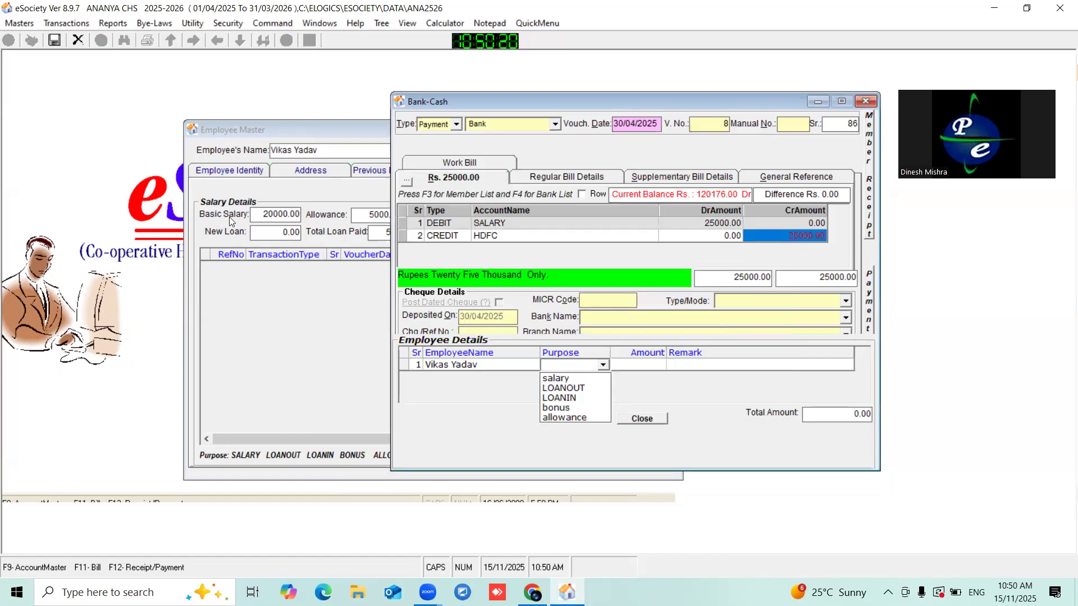
left_click(559, 380)
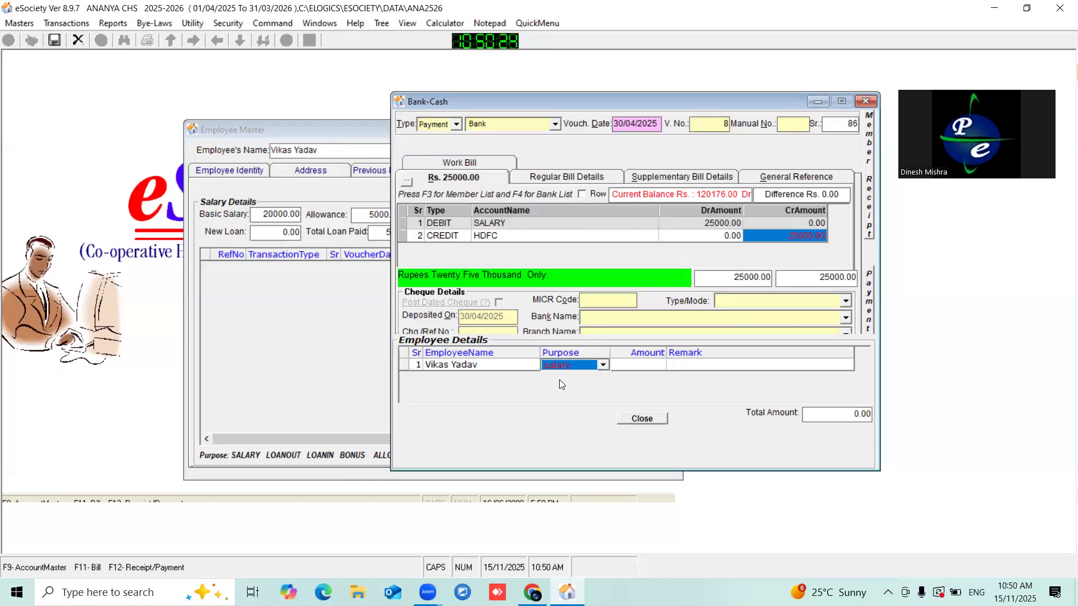
left_click(632, 364)
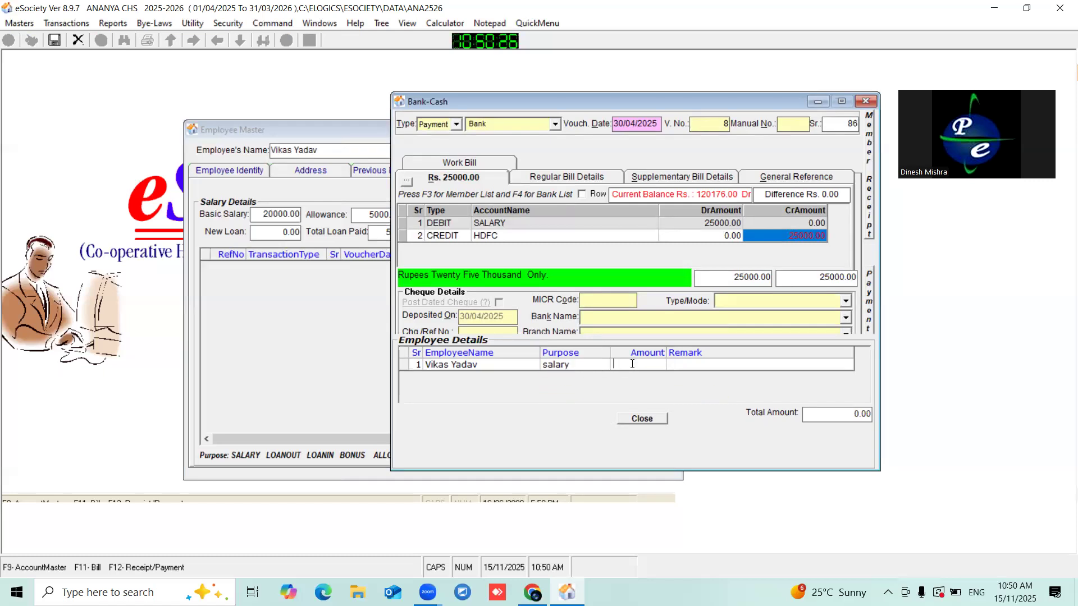
type("20000")
left_click(404, 365)
- Add a second row for the same employee with purpose allowance 5000, then save the voucher
key("Down")
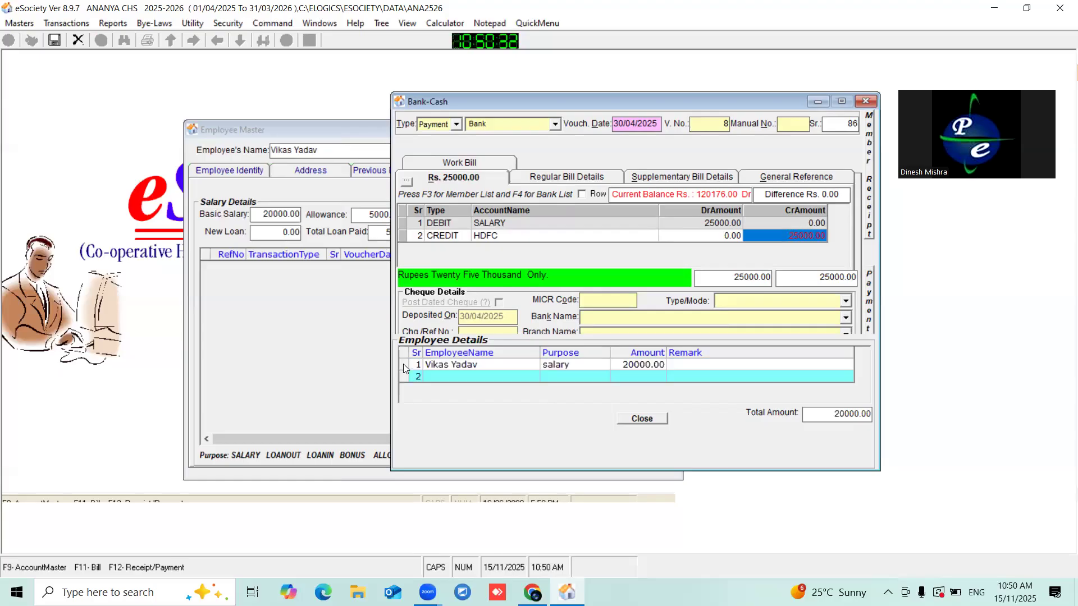
left_click(453, 380)
key("F3")
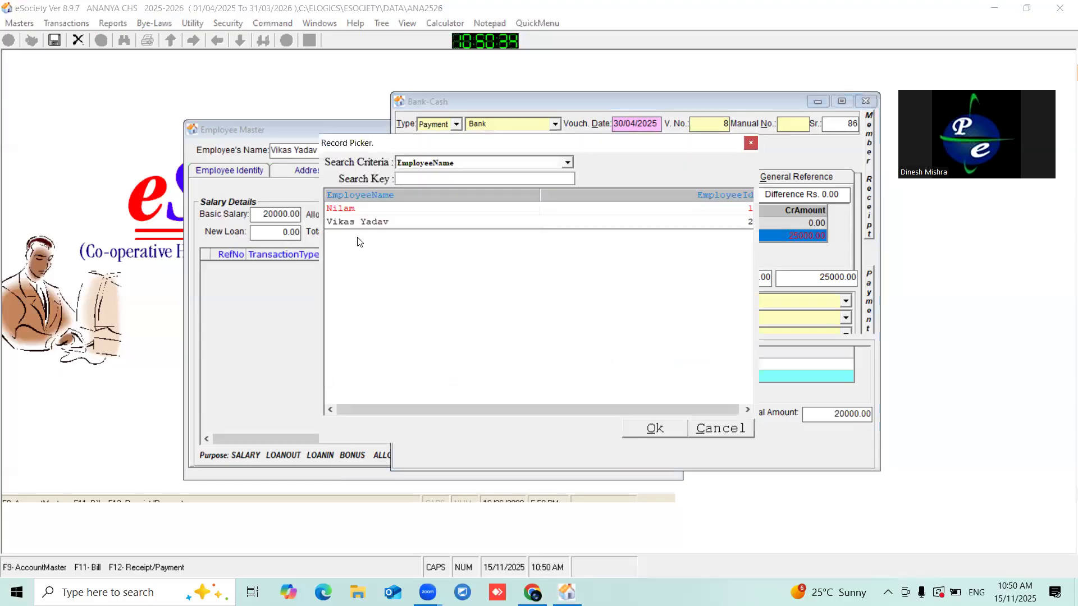
double_click(346, 222)
left_click(571, 374)
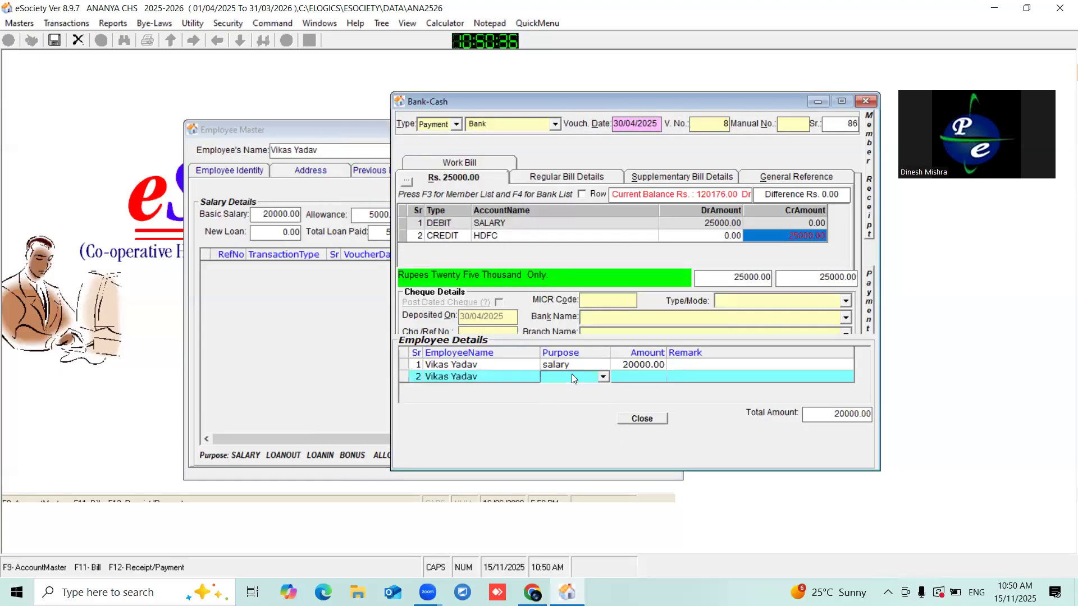
left_click(572, 374)
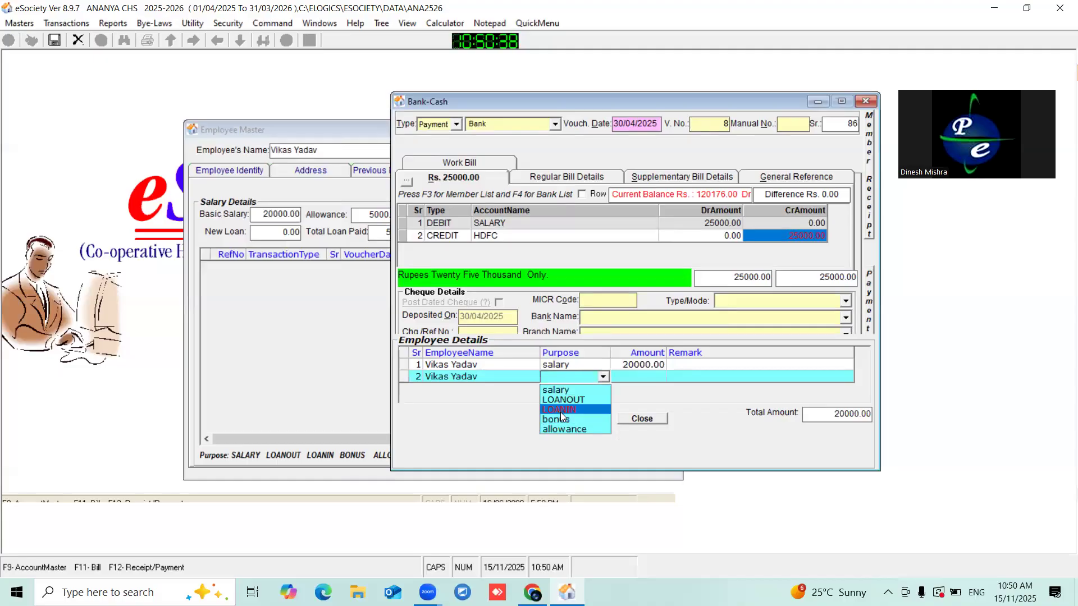
left_click(562, 427)
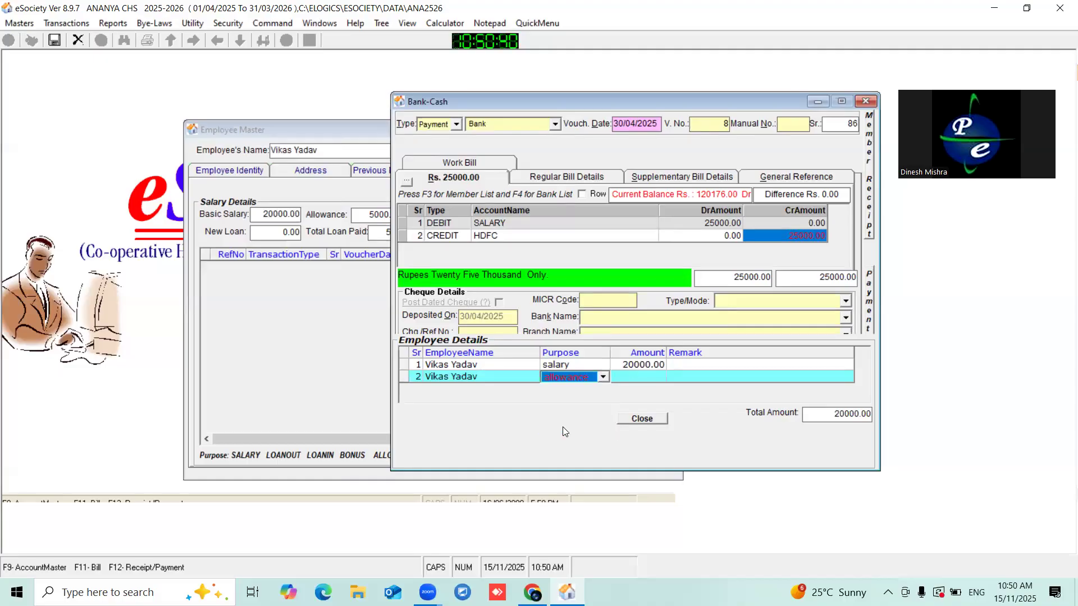
left_click(627, 374)
type("5000")
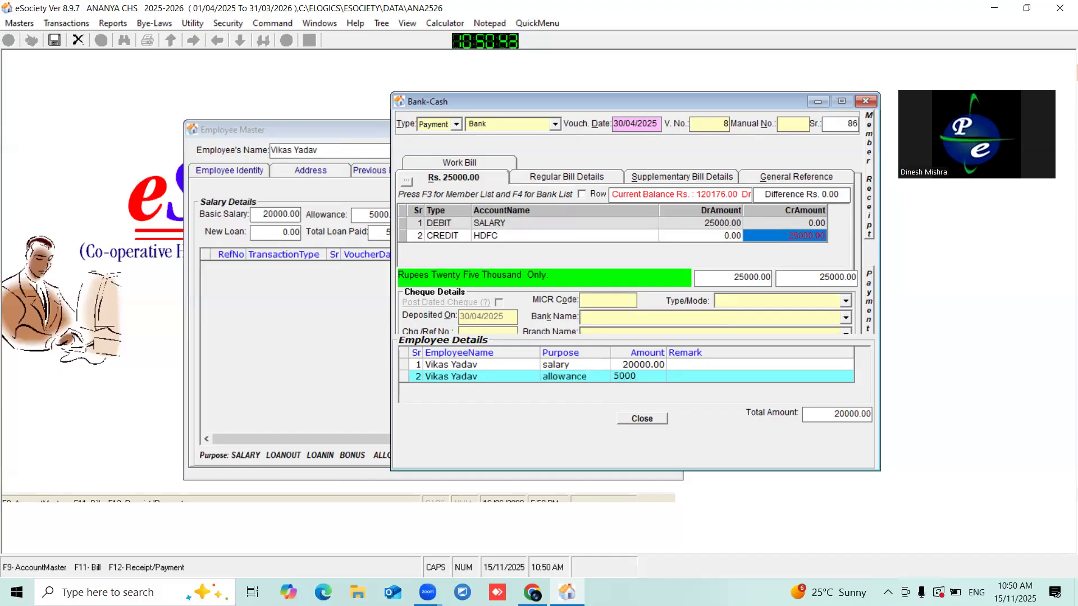
left_click(690, 376)
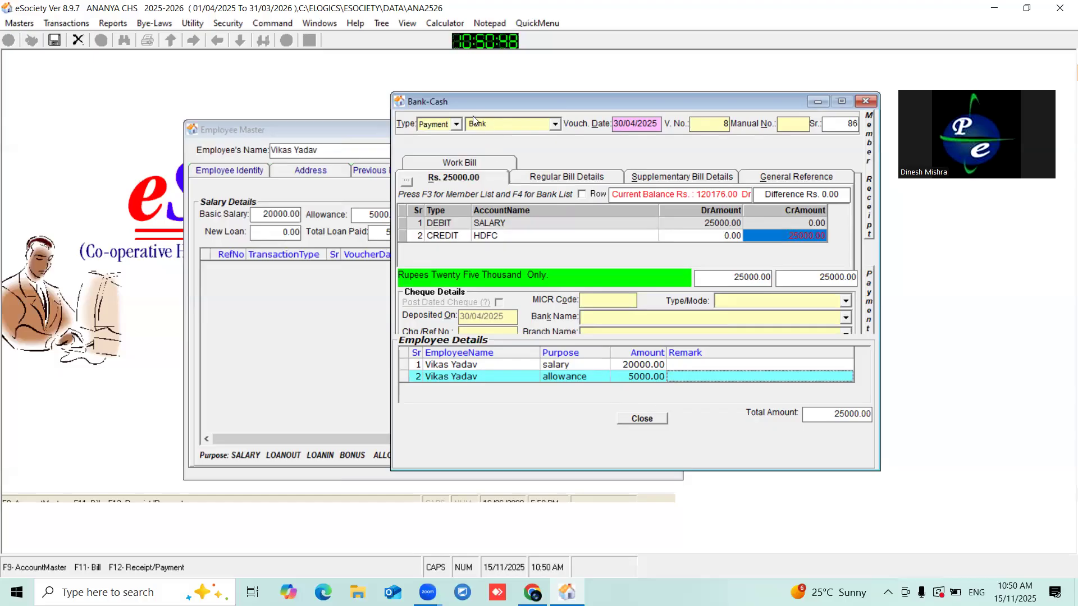
left_click_drag(454, 102, 412, 109)
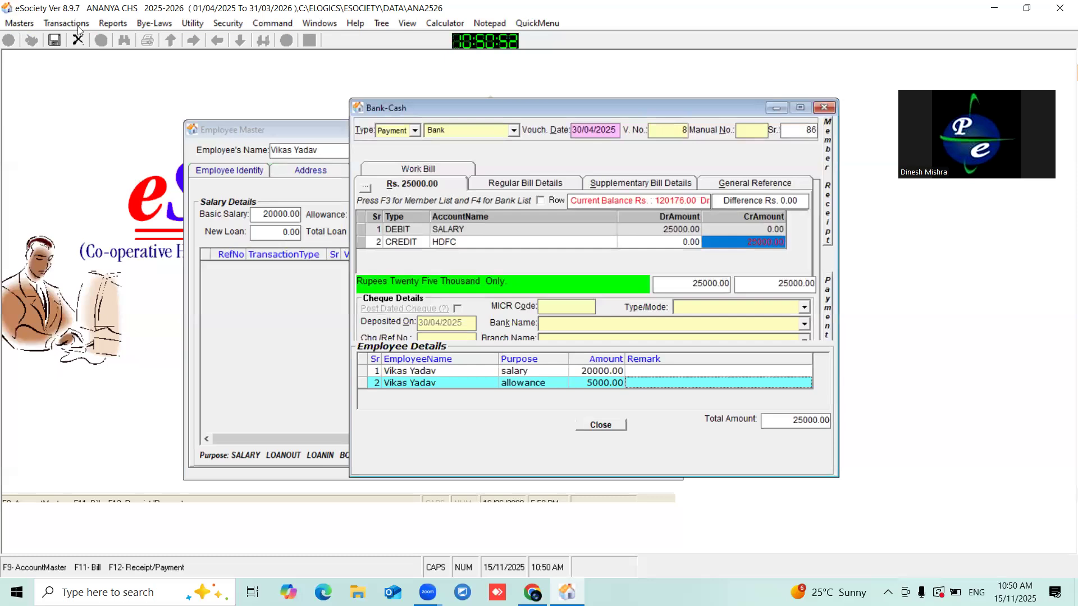
left_click(54, 39)
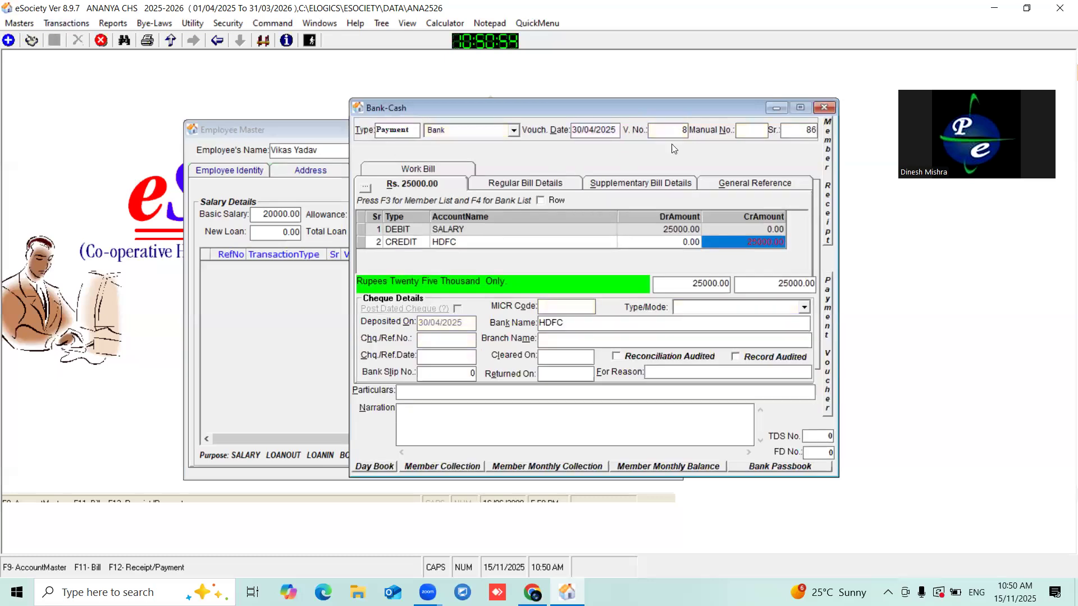
- Close the voucher, refresh the salary transactions to list the 30/04/2025 payments, and open Salary Summary
left_click(815, 108)
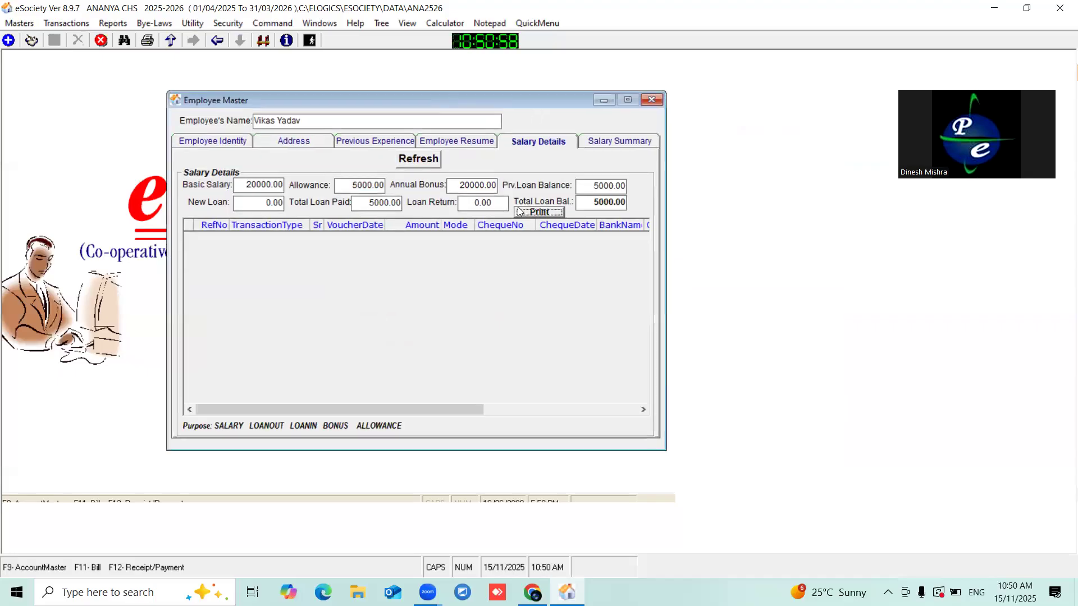
left_click(416, 163)
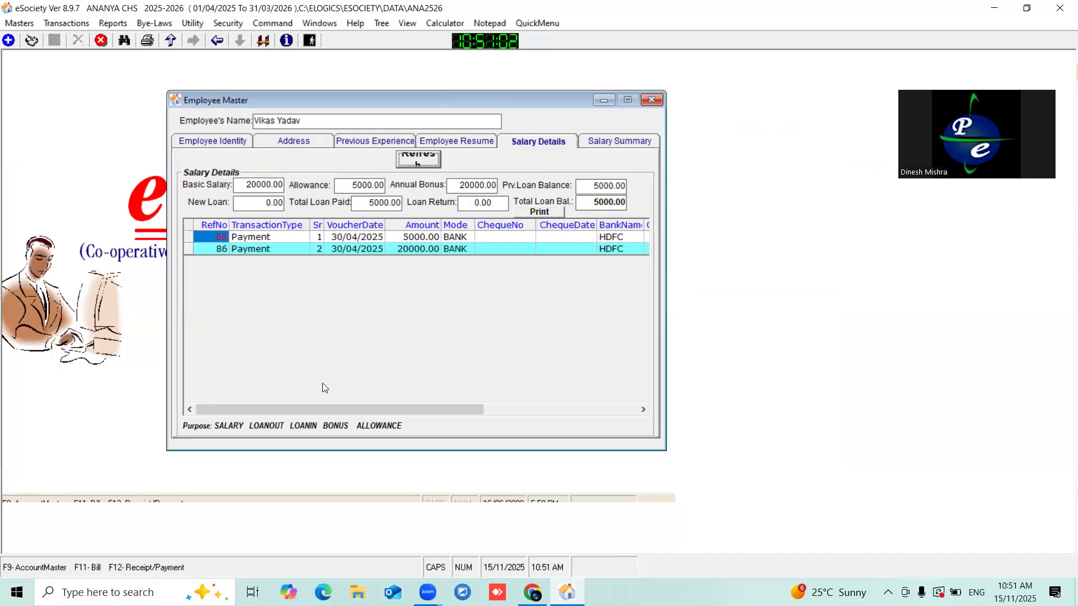
left_click_drag(279, 231, 385, 249)
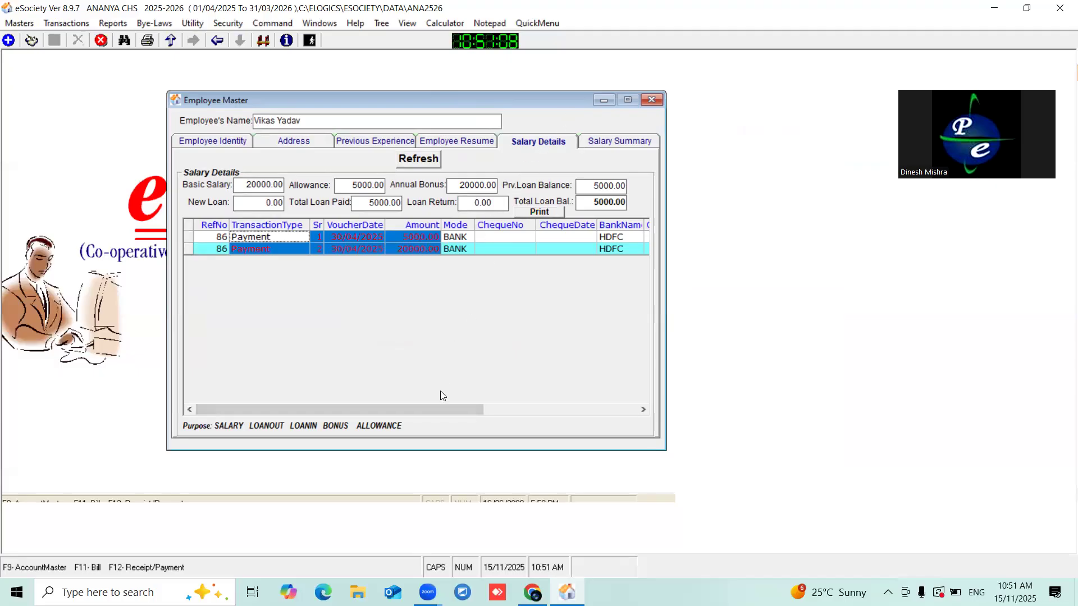
left_click(492, 412)
left_click(530, 251)
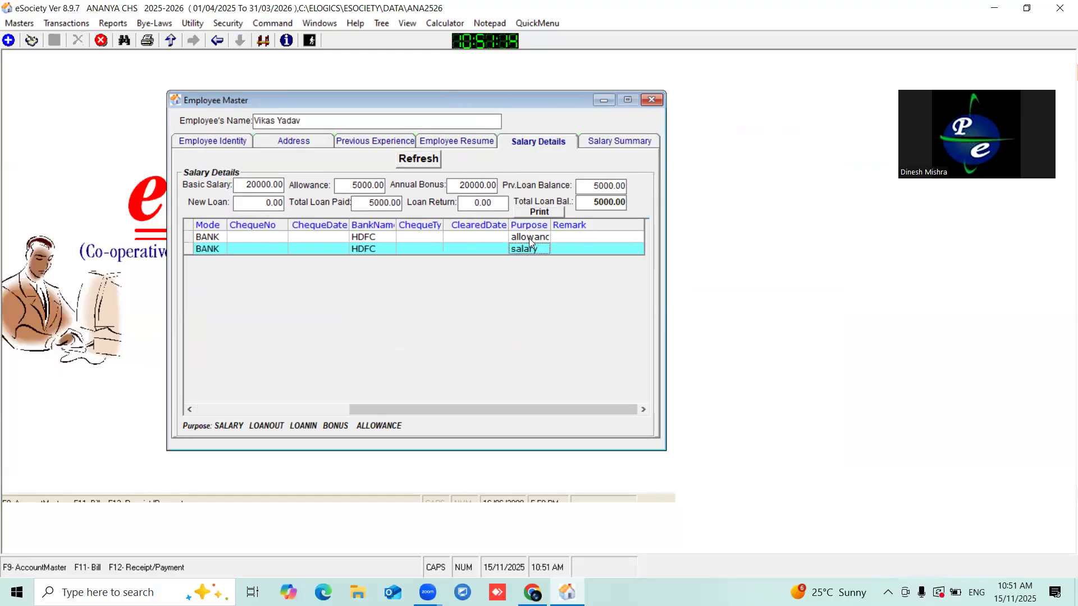
left_click_drag(419, 411, 308, 409)
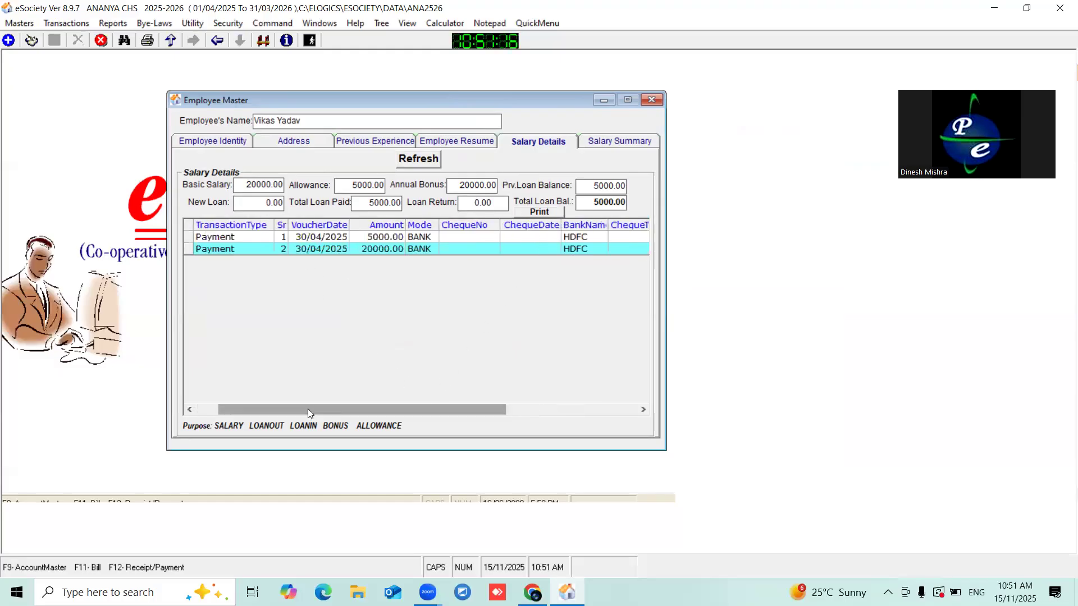
left_click(597, 140)
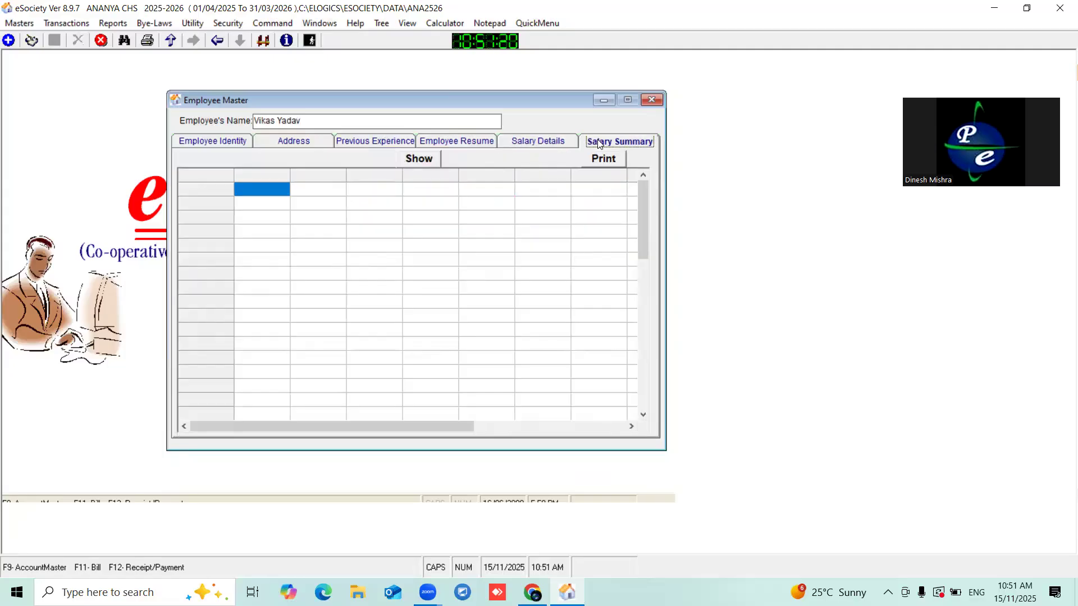
- Show the monthly salary summary and check April's salary 20000 and allowance 5000
left_click(421, 160)
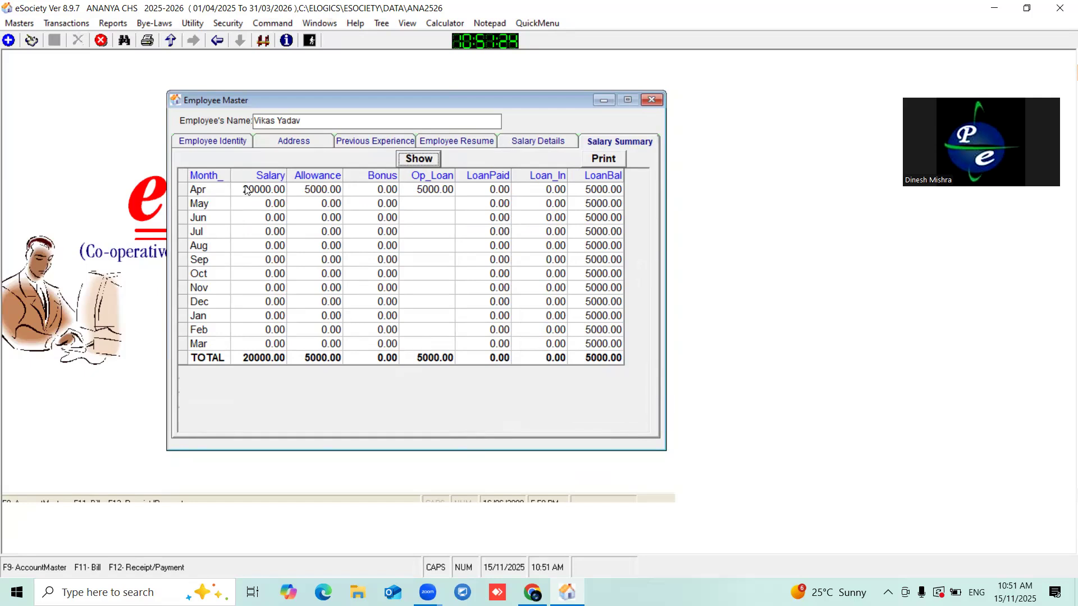
left_click(210, 193)
left_click(271, 191)
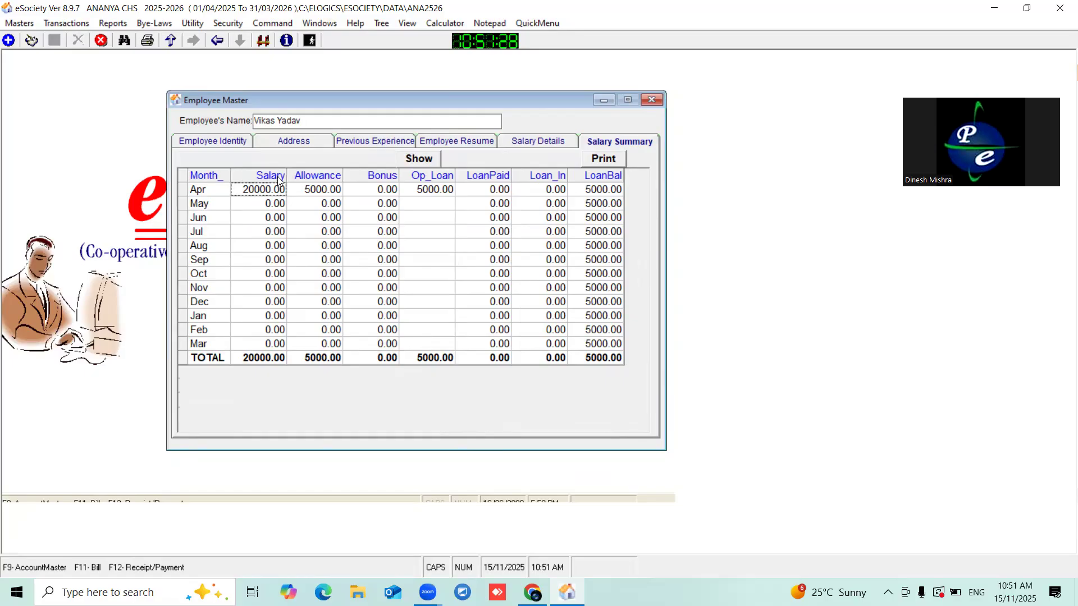
left_click(327, 193)
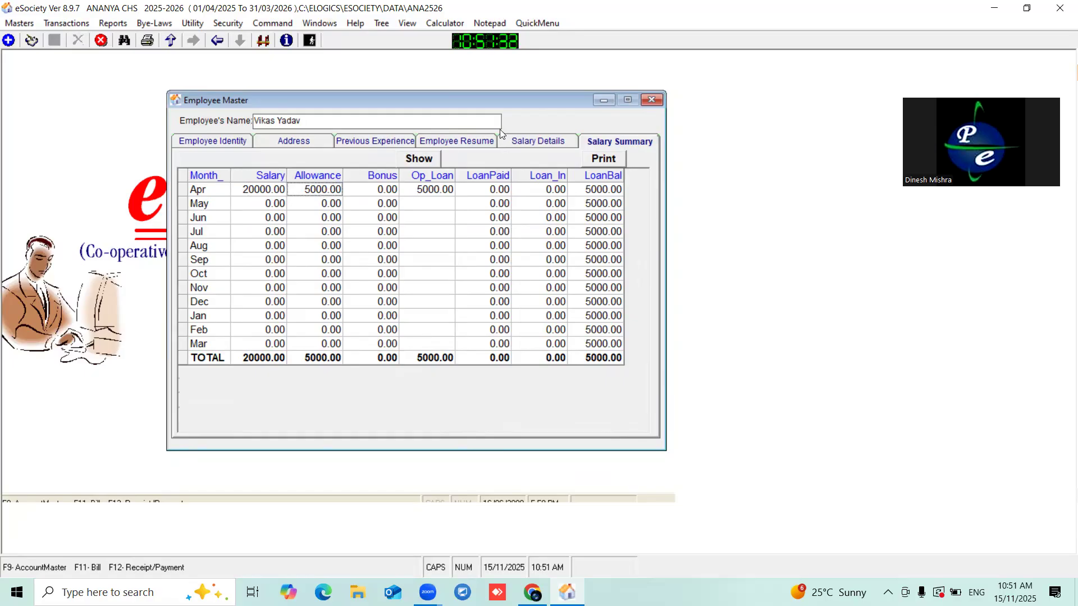
- Compare the 5000 previous loan balance with April's opening loan and loan balance of 5000
left_click(537, 147)
left_click(625, 190)
left_click(612, 142)
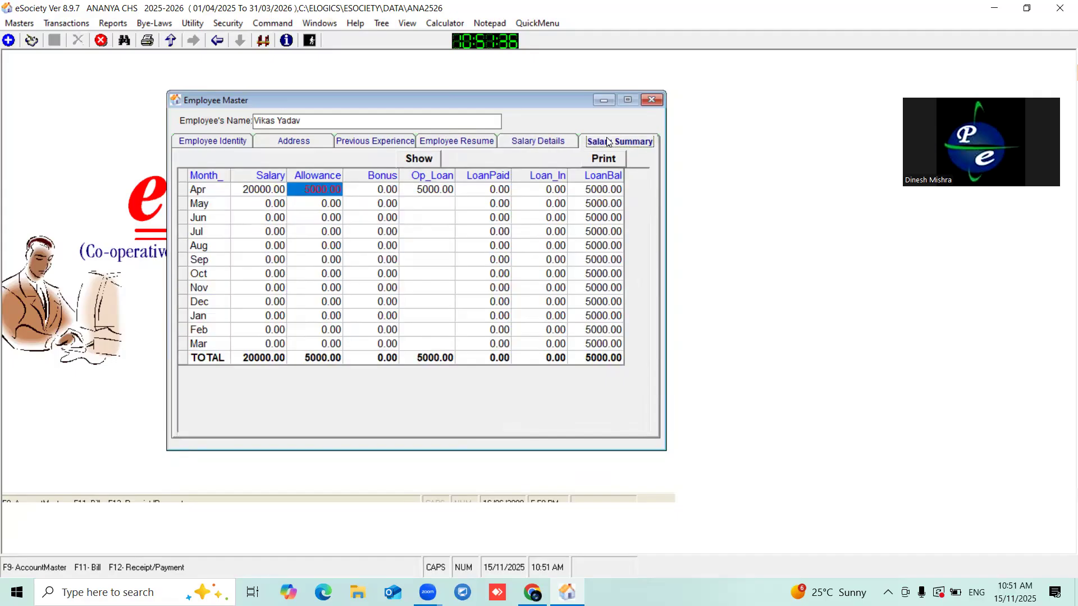
left_click(425, 191)
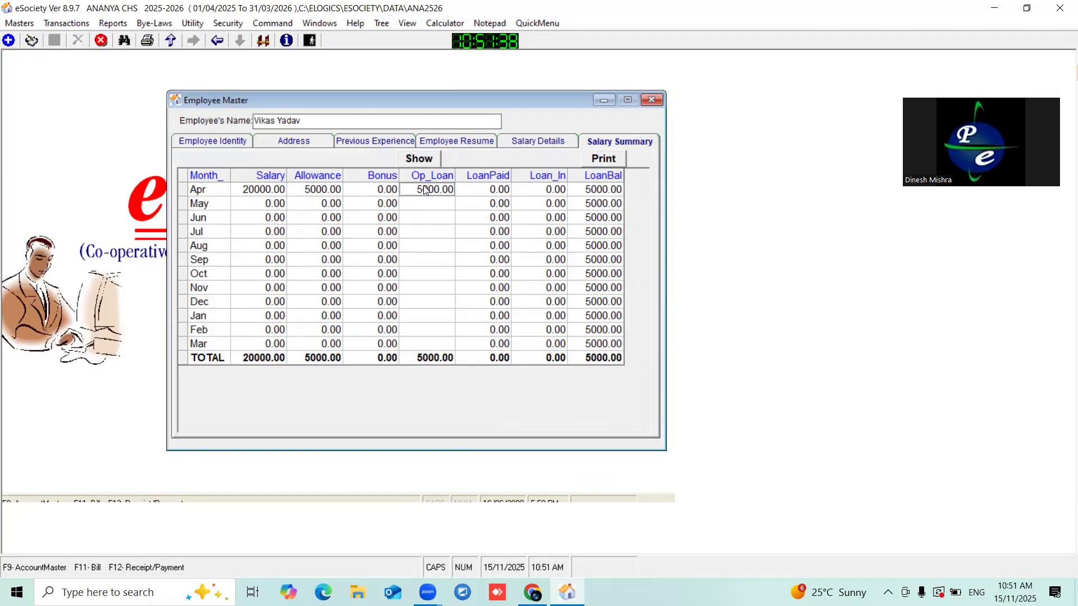
left_click(603, 189)
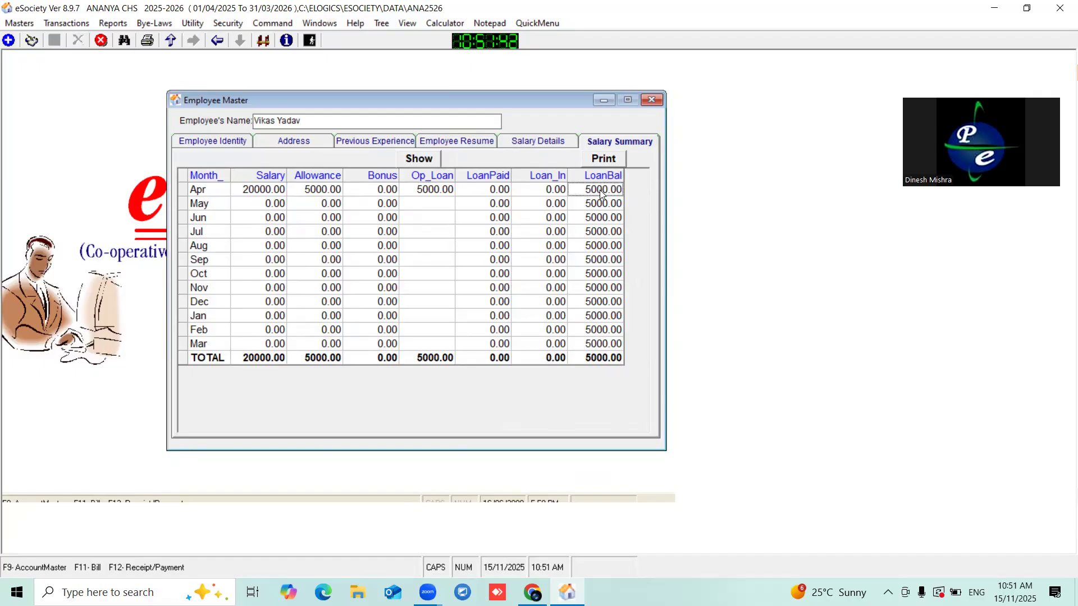
left_click(259, 189)
left_click(316, 189)
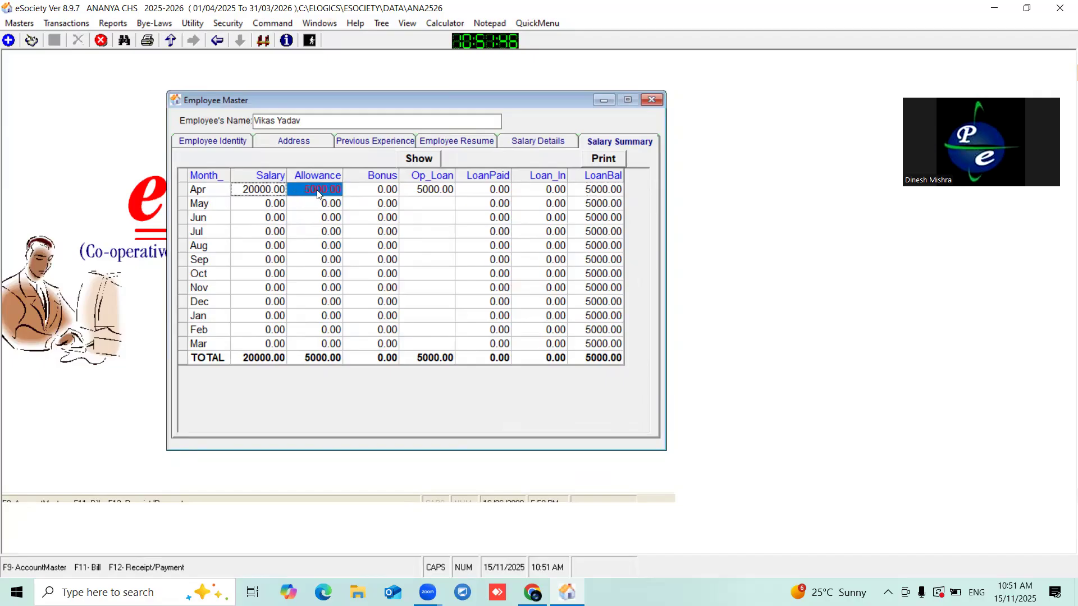
left_click_drag(351, 101, 368, 104)
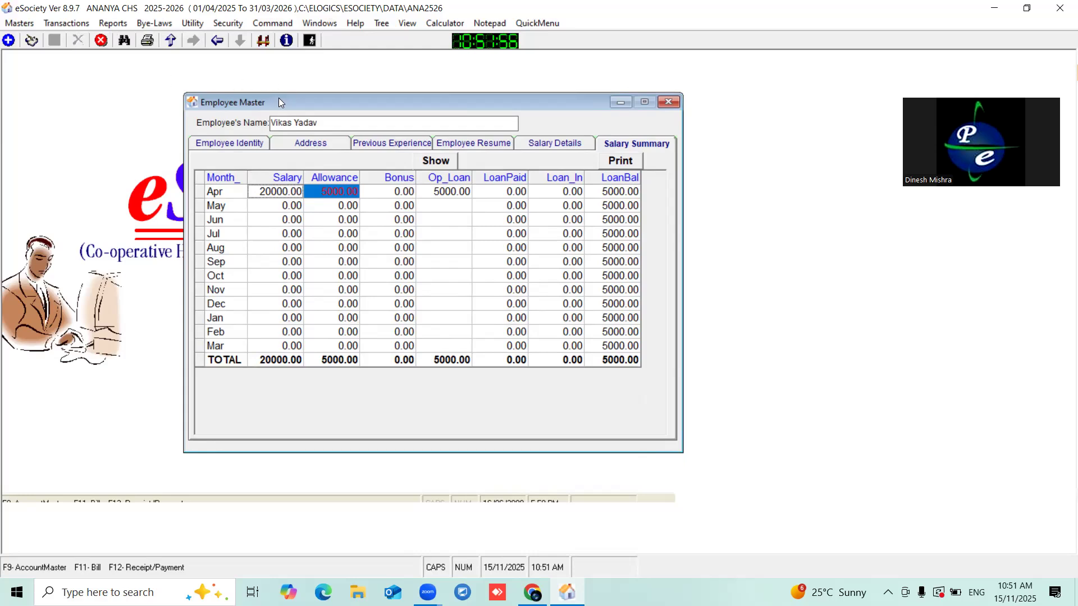
left_click_drag(279, 99, 258, 99)
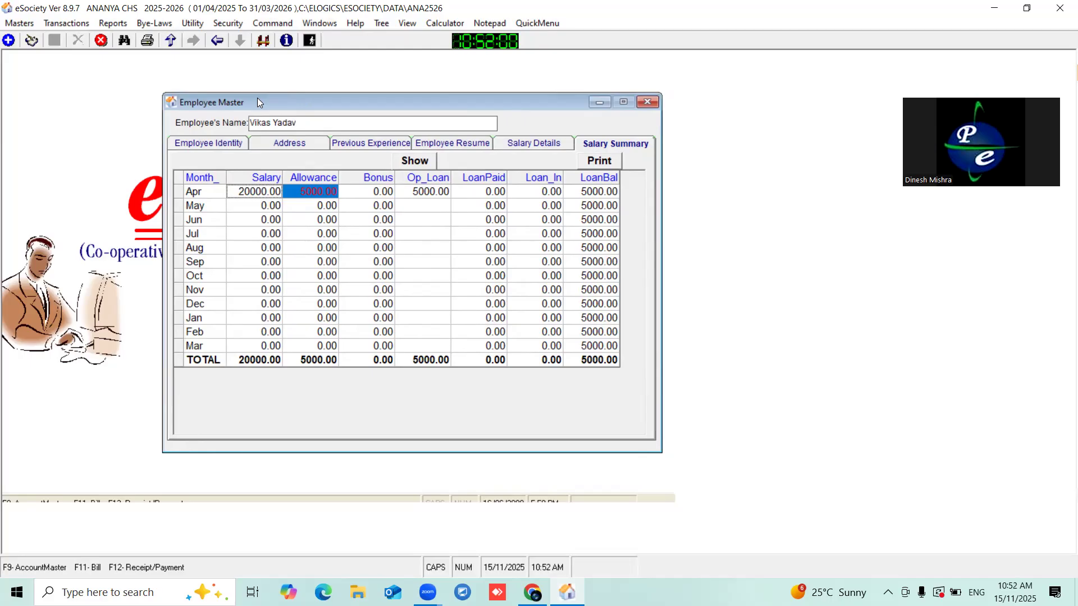
left_click_drag(257, 99, 246, 74)
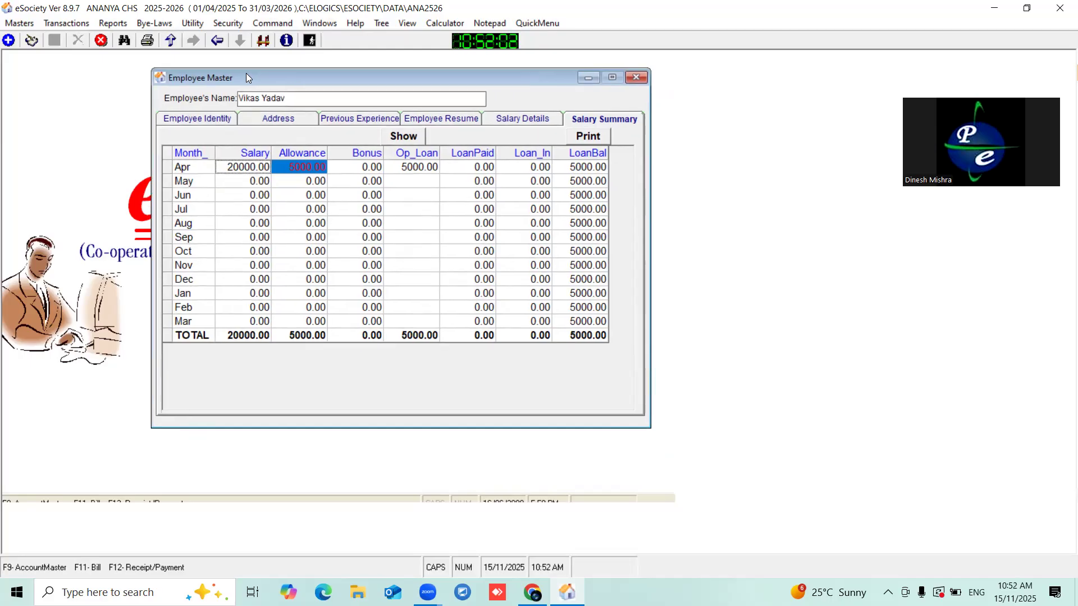
- Start a new blank Receipt/Payment/Contra voucher
left_click(61, 23)
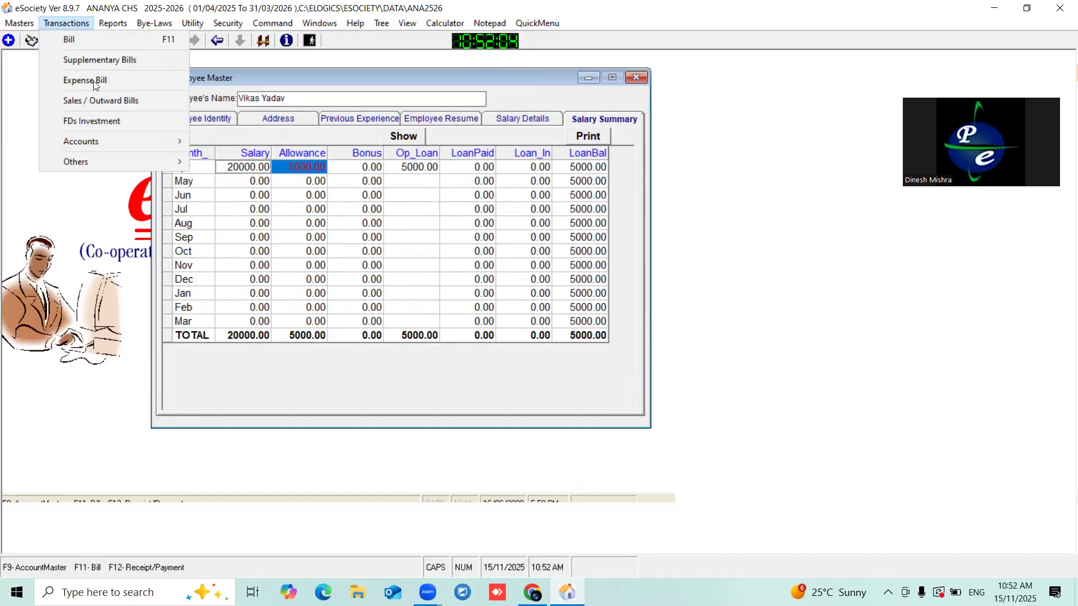
mouse_move(118, 142)
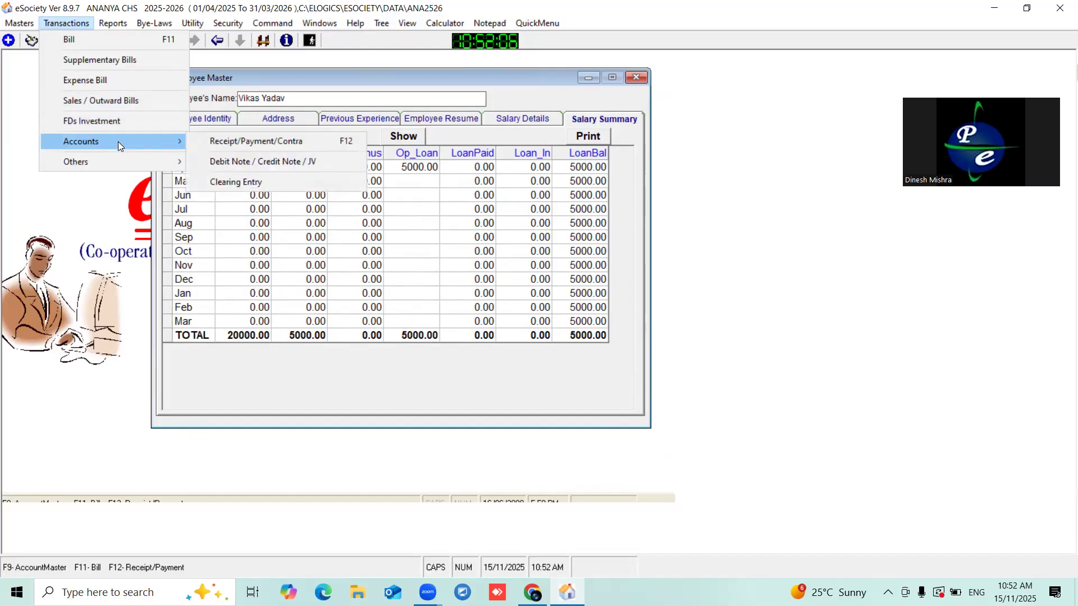
left_click(238, 143)
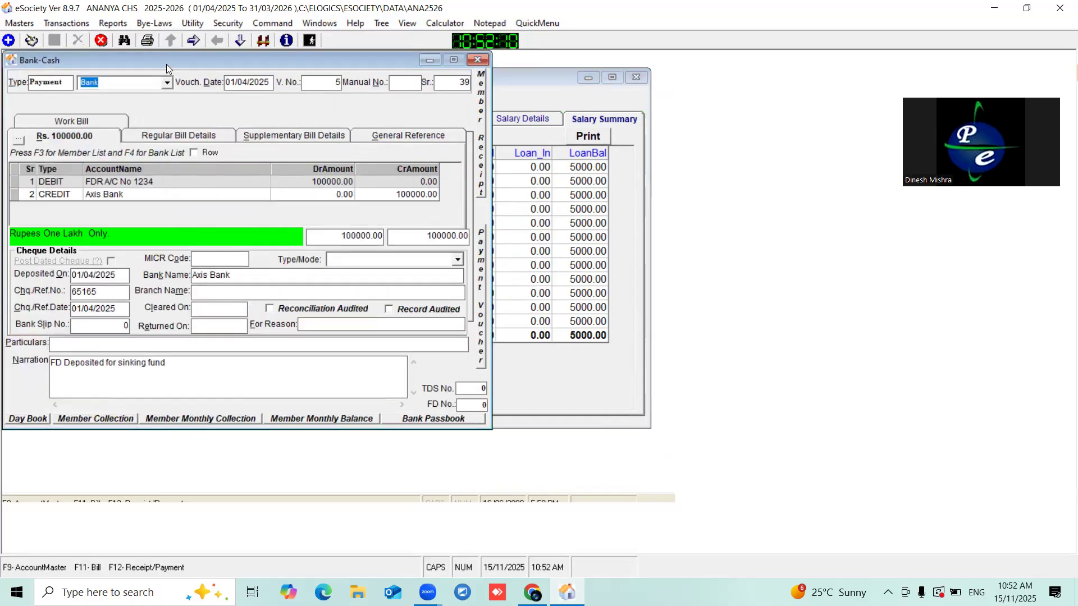
left_click_drag(167, 64, 317, 84)
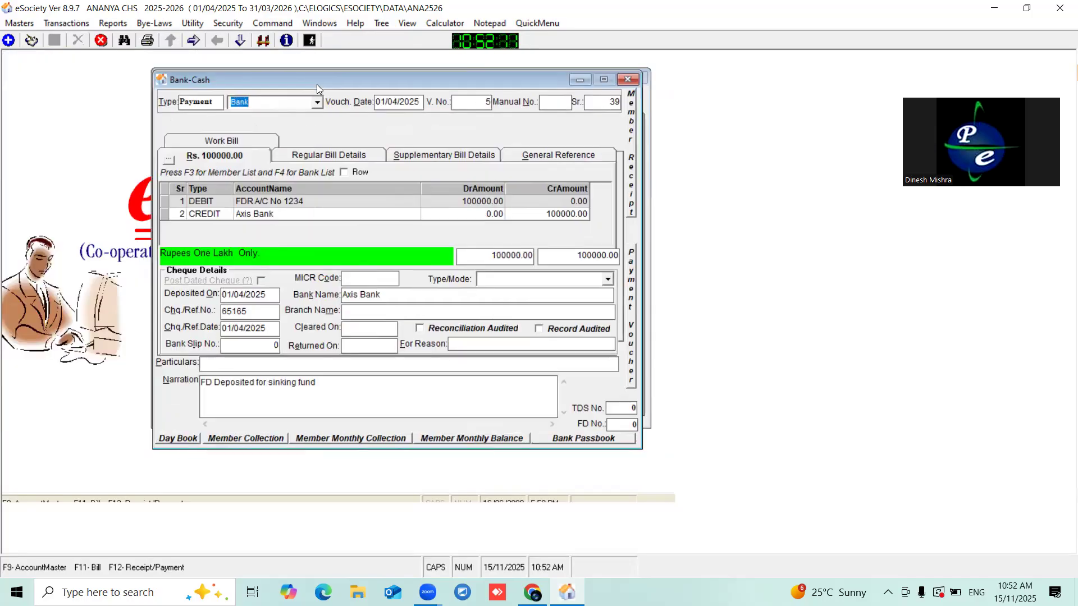
left_click(9, 41)
left_click_drag(185, 77, 157, 50)
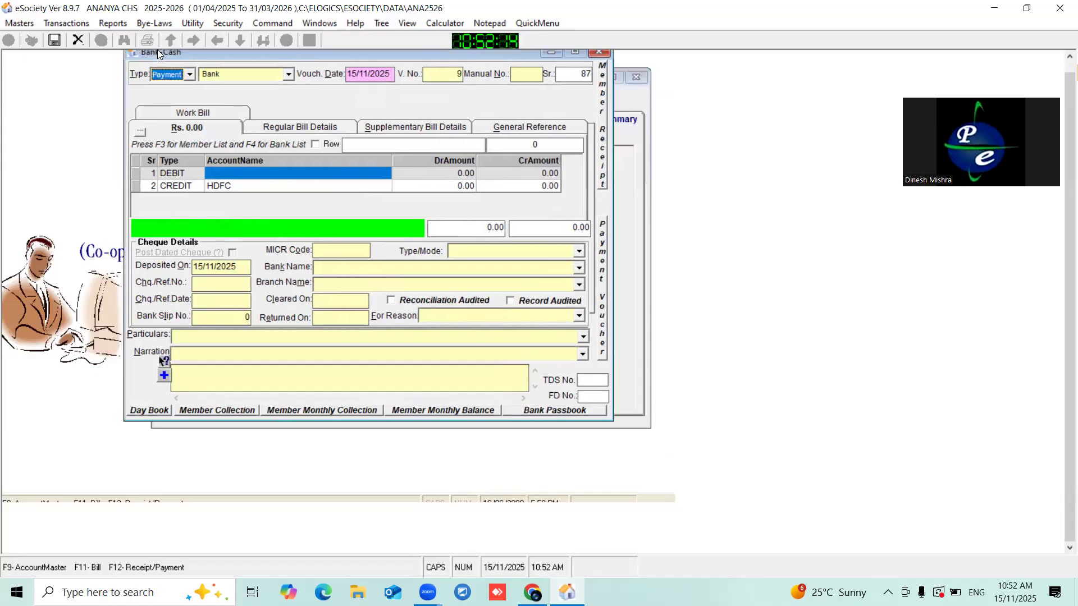
- Debit SALARY 10000 so the voucher credits HDFC 10000
left_click(251, 173)
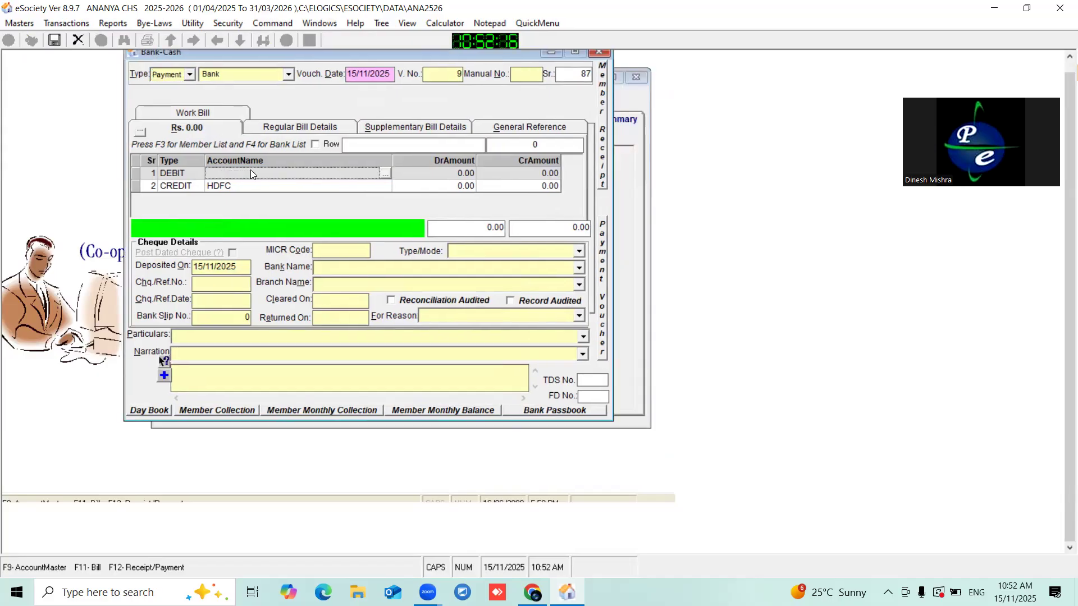
left_click(386, 173)
type("SALA")
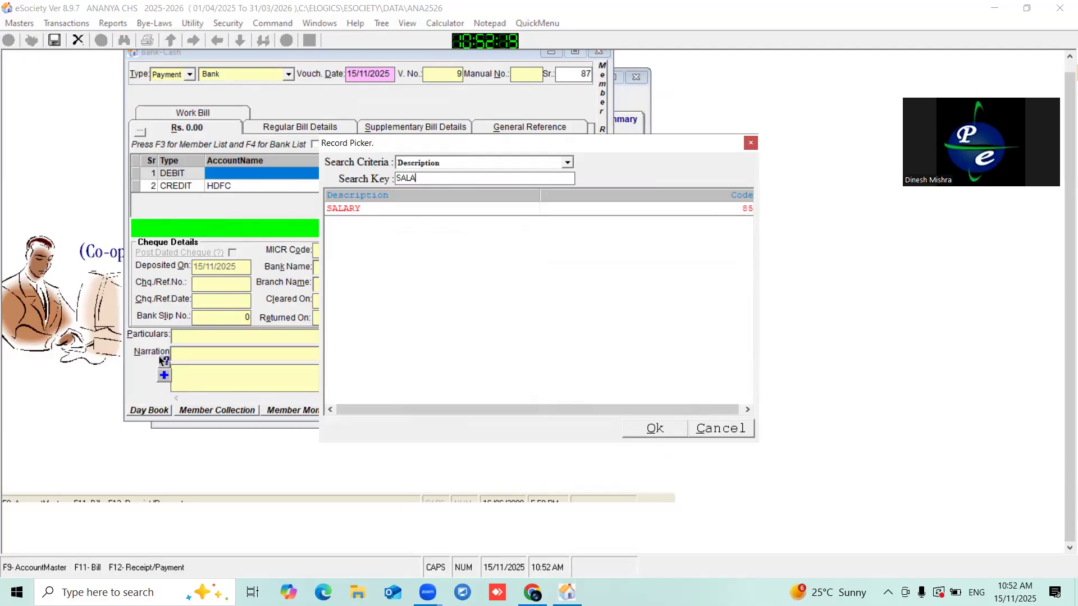
double_click(350, 209)
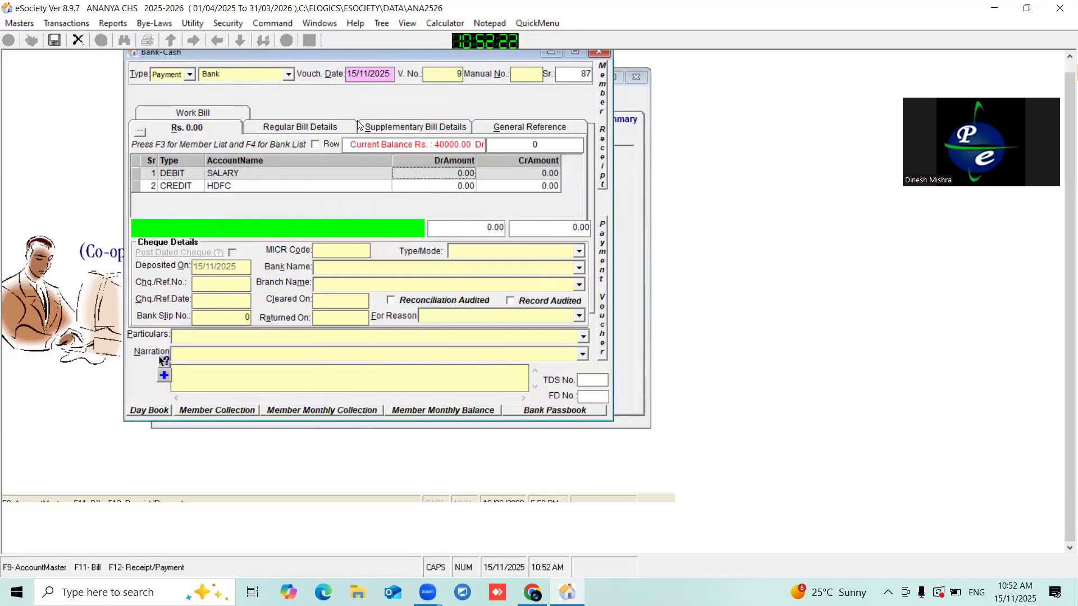
left_click_drag(303, 55, 303, 65)
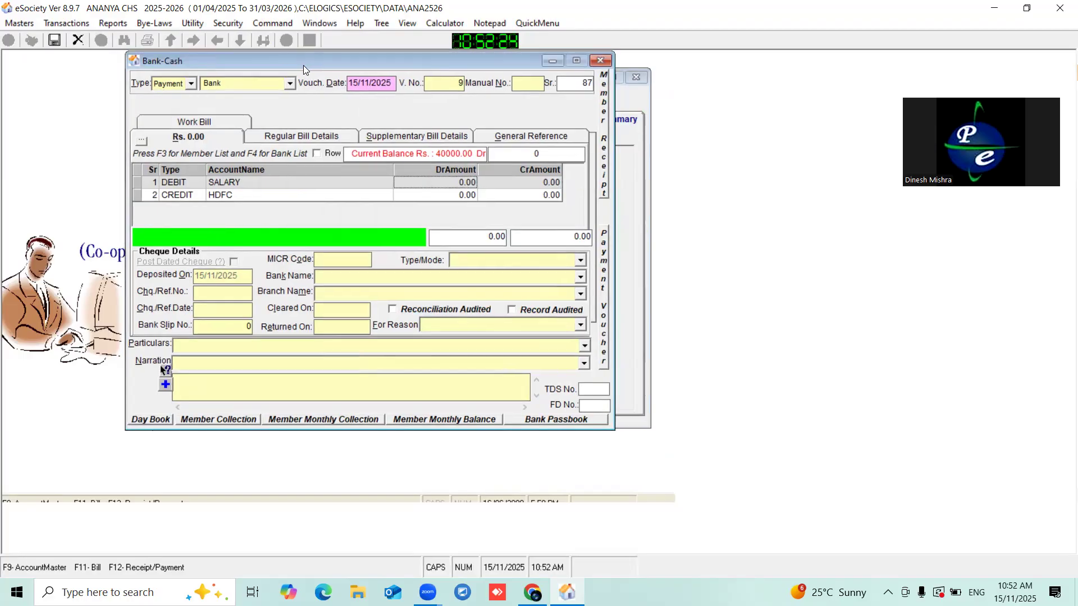
left_click(430, 183)
type("10000")
left_click(517, 196)
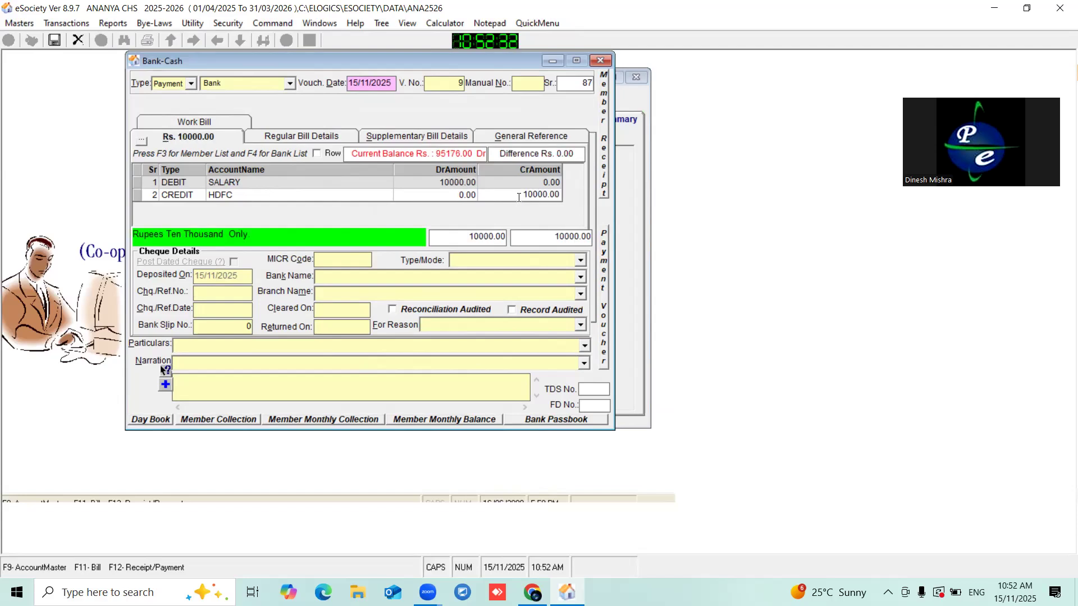
- Change the voucher date to 15/05/2025
left_click(395, 81)
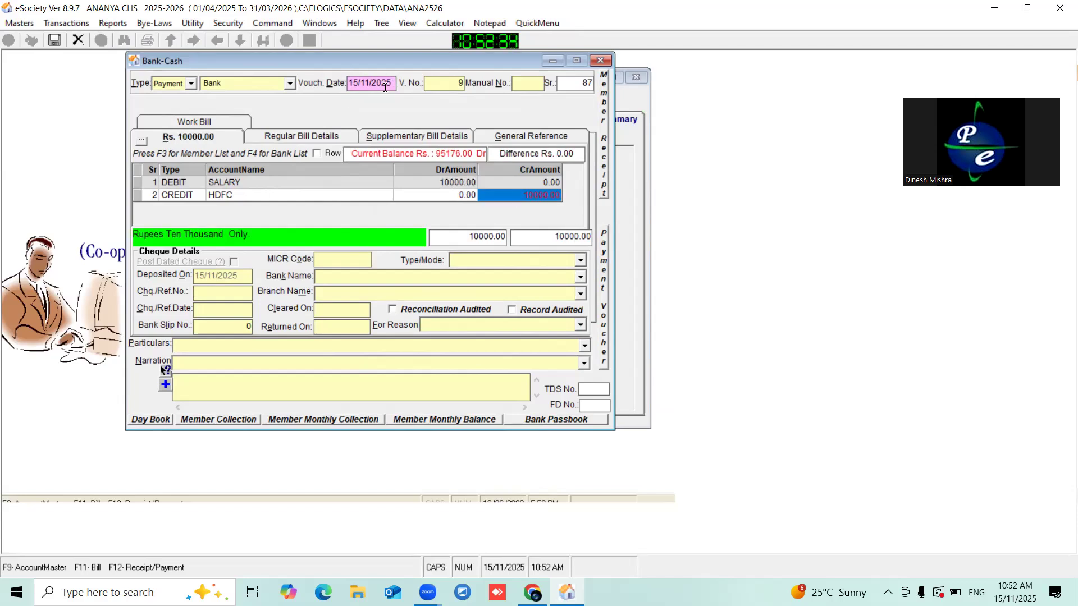
left_click_drag(353, 83, 401, 88)
key("BackSpace")
key("BackSpace")
type("15/05/2025")
- Add an employee line of 10000 with purpose LOANOUT and remark LOAN, then save the voucher
left_click(141, 143)
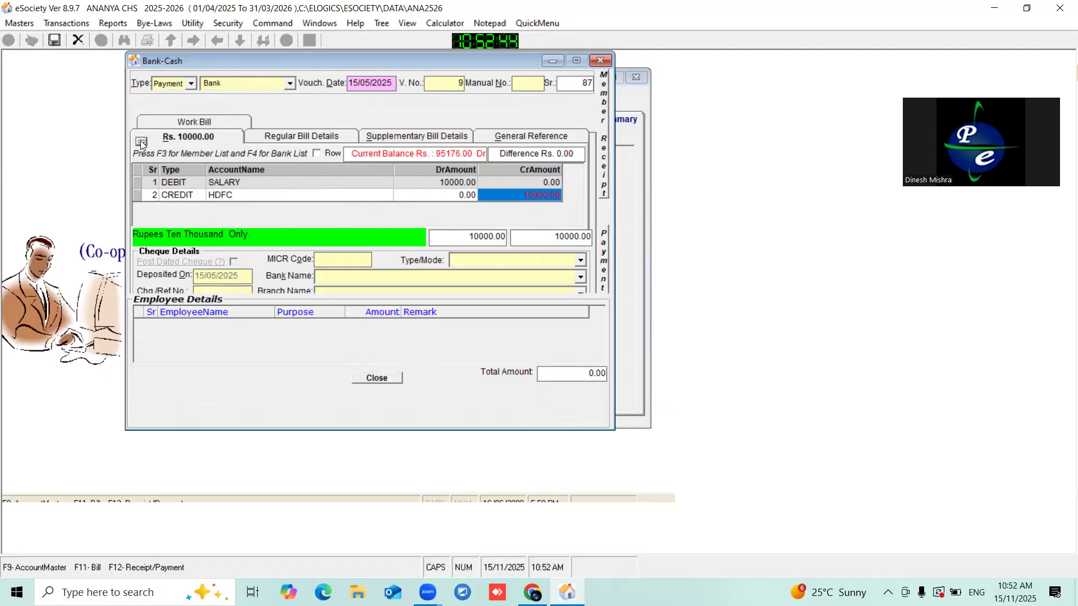
left_click(148, 311)
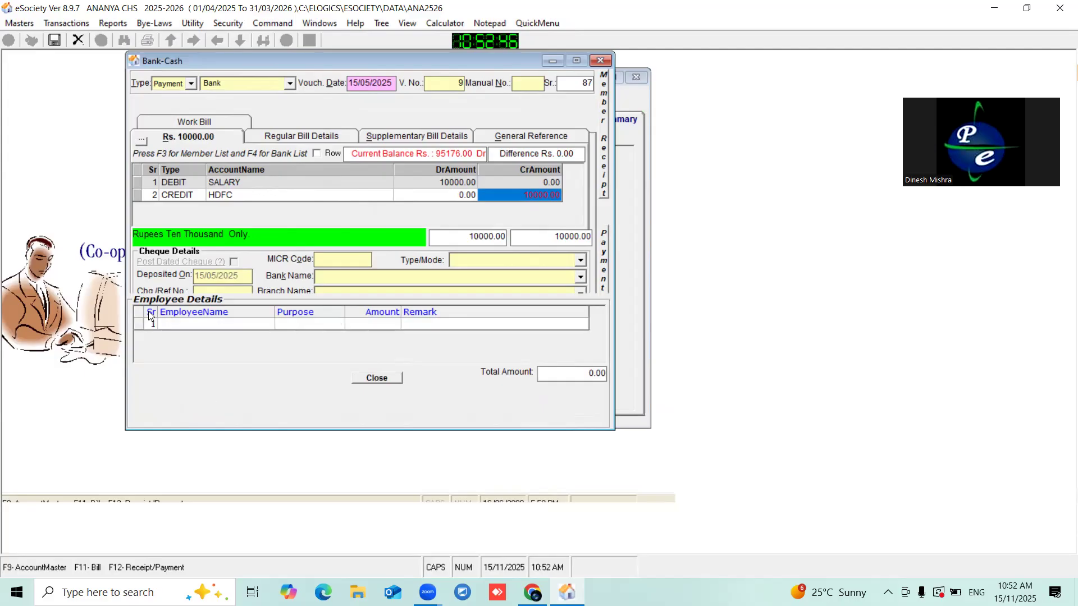
double_click(212, 326)
double_click(383, 222)
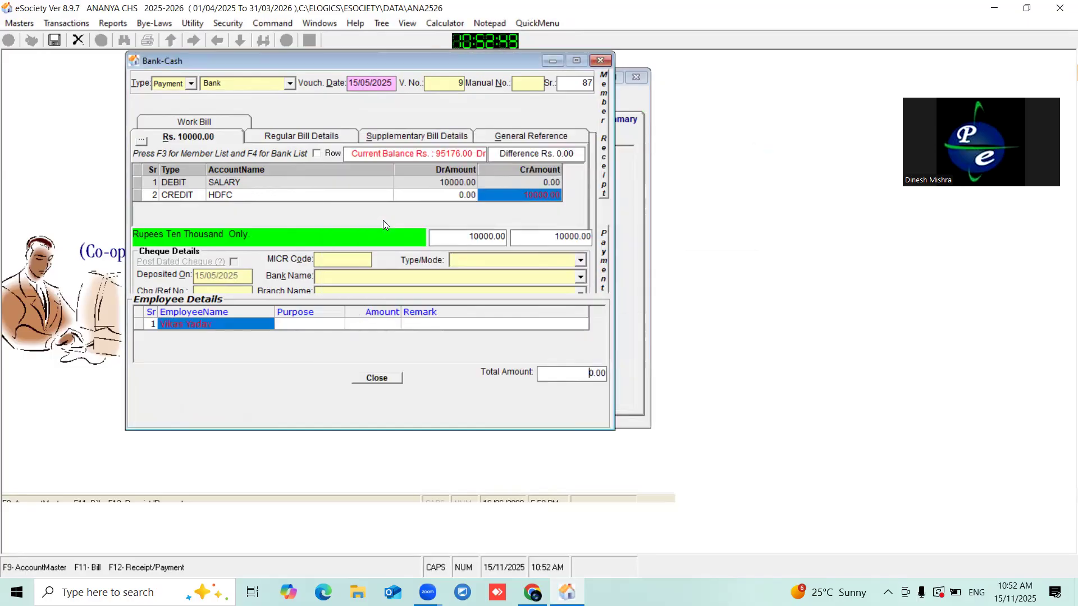
left_click(315, 325)
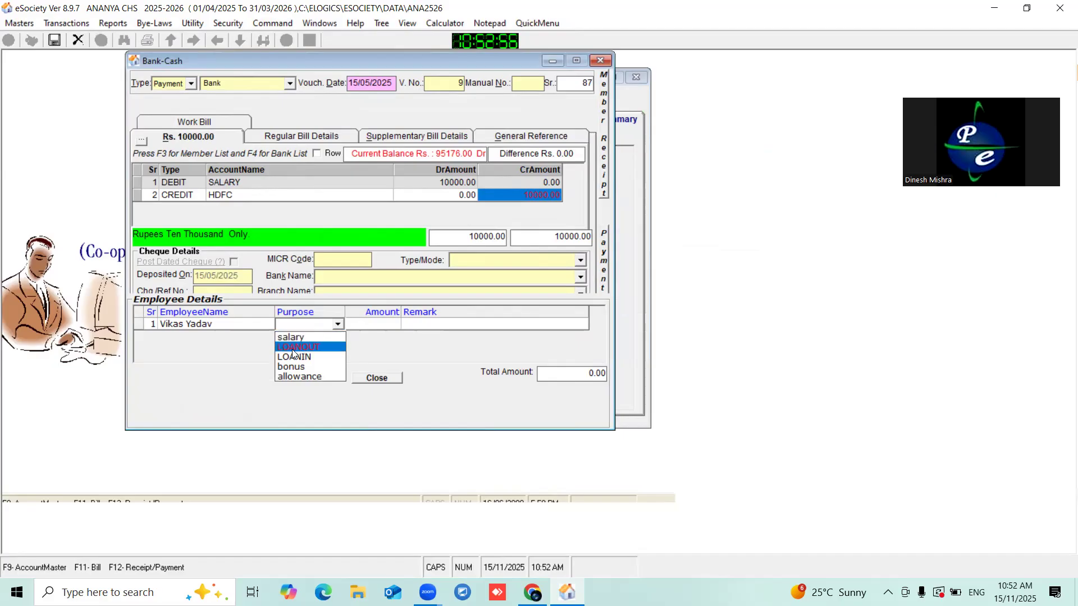
left_click(321, 348)
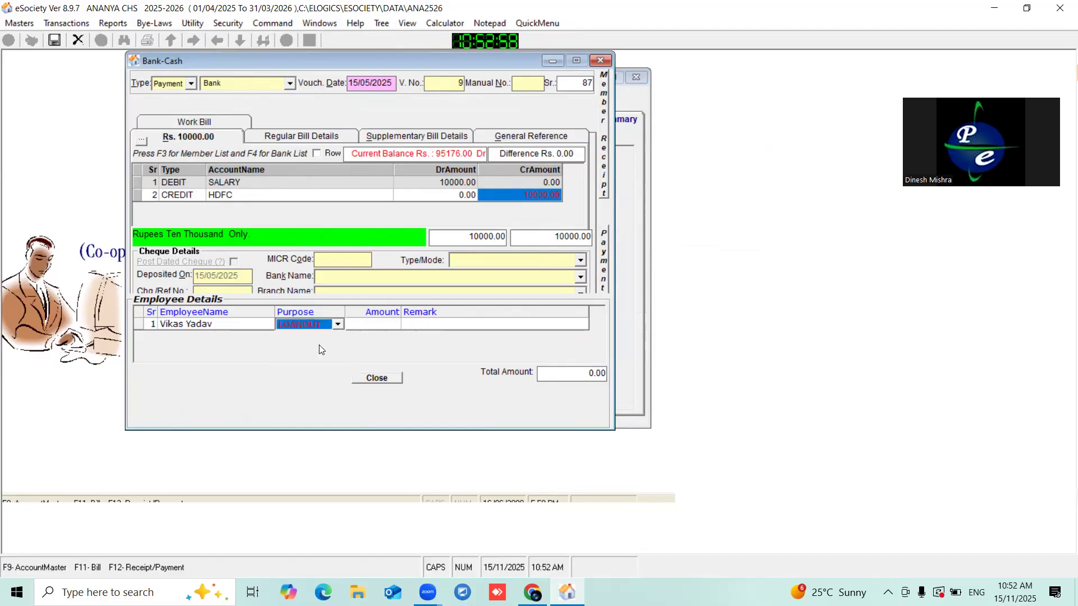
left_click(374, 326)
type("10000")
left_click(430, 326)
type("LOAN")
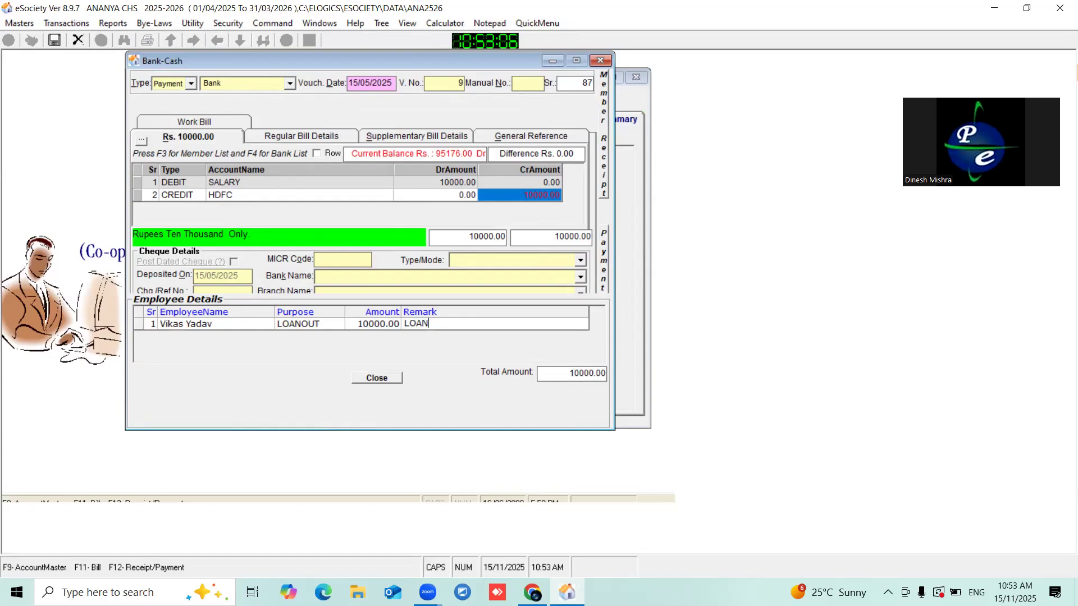
key("Return")
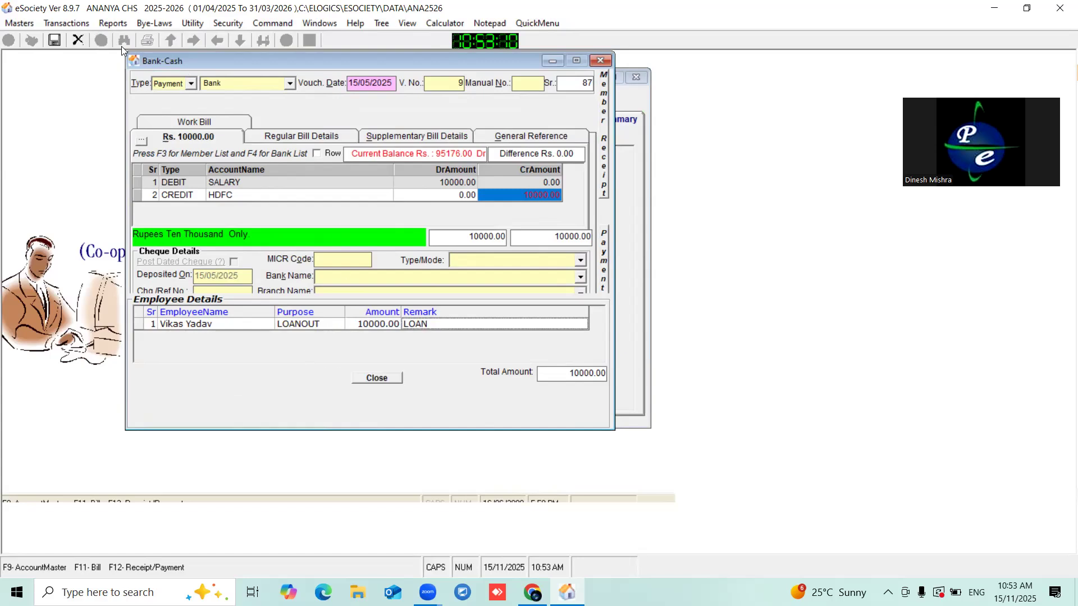
left_click(55, 40)
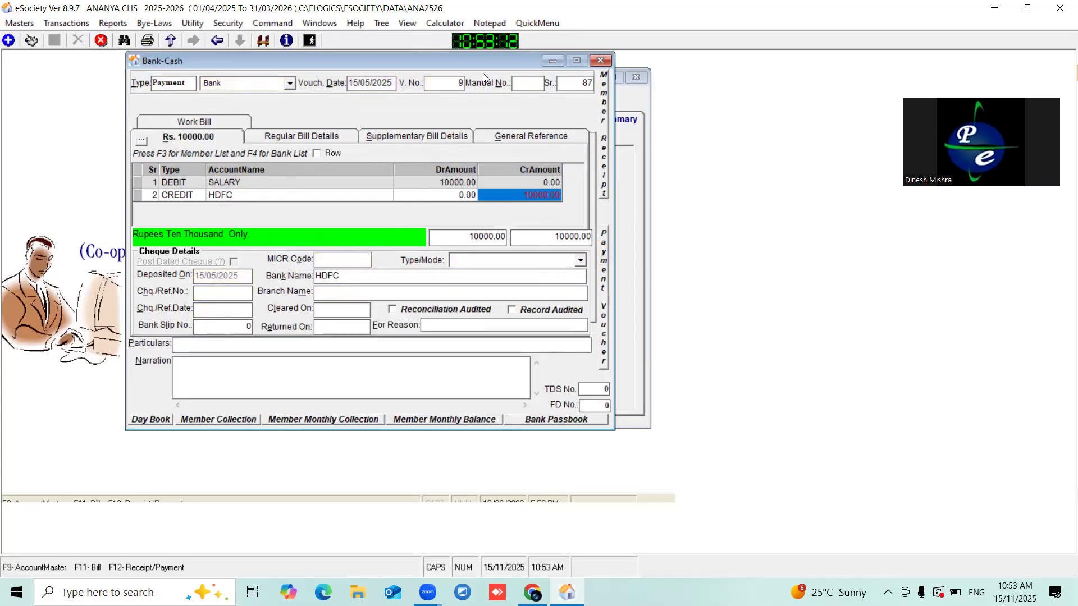
- Close the voucher and refresh the employee's salary details to include the new payment
left_click(602, 60)
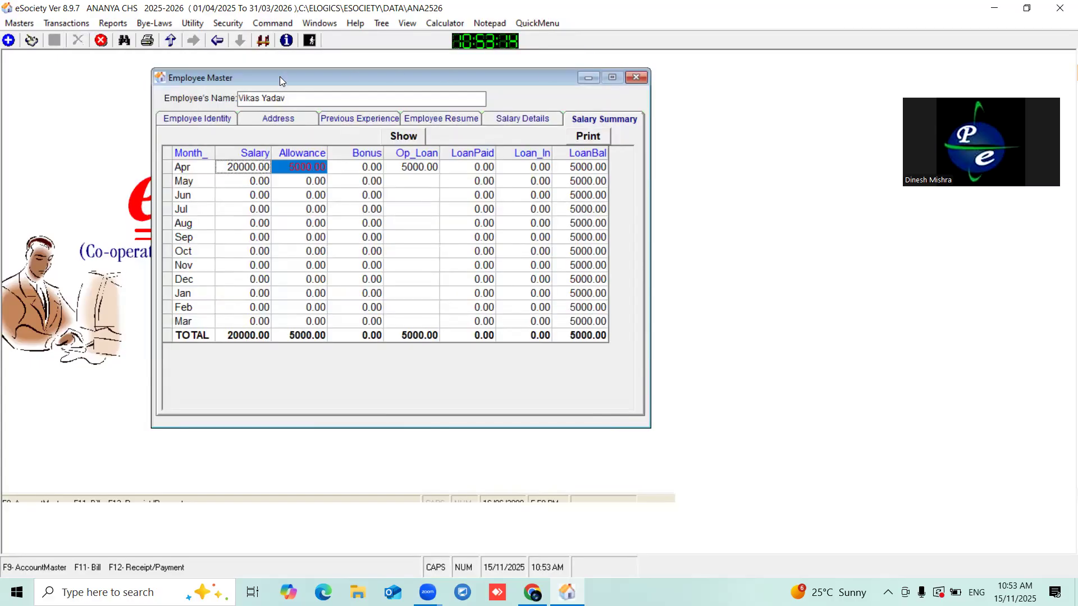
left_click_drag(220, 72, 213, 71)
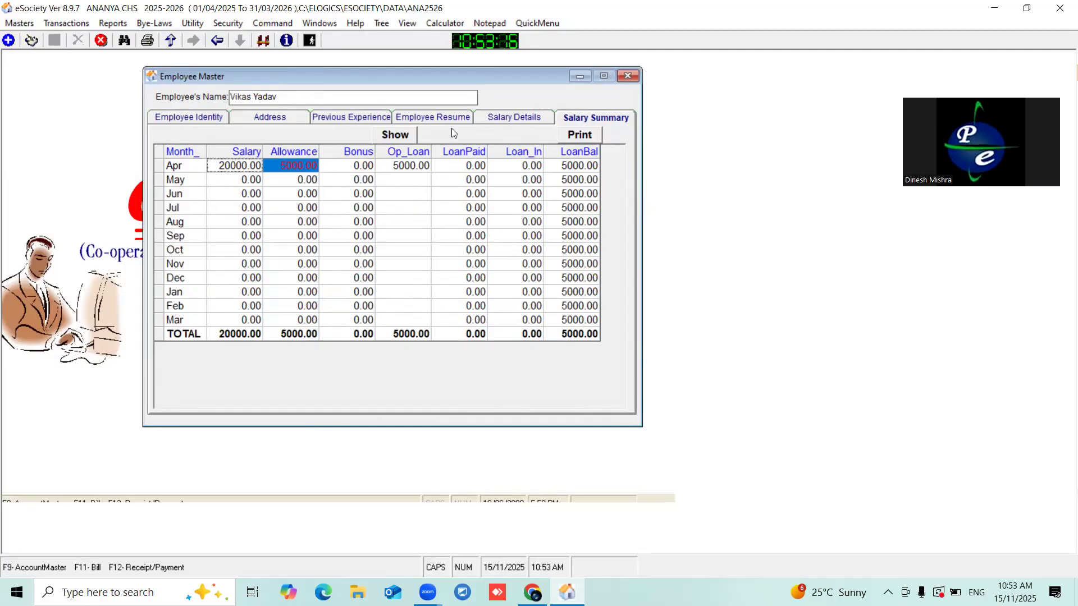
left_click(519, 115)
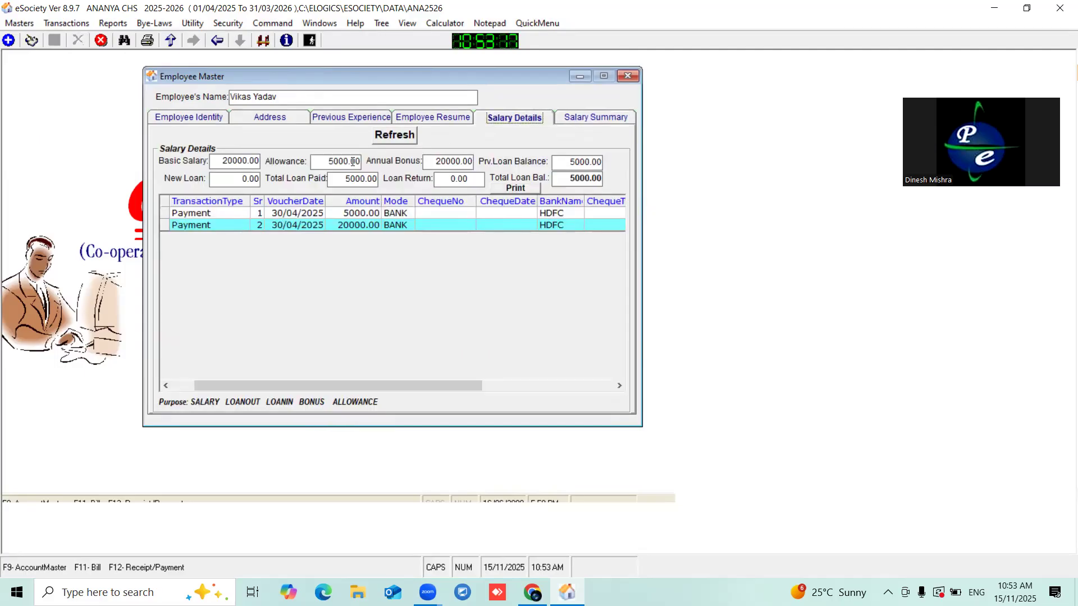
left_click(395, 135)
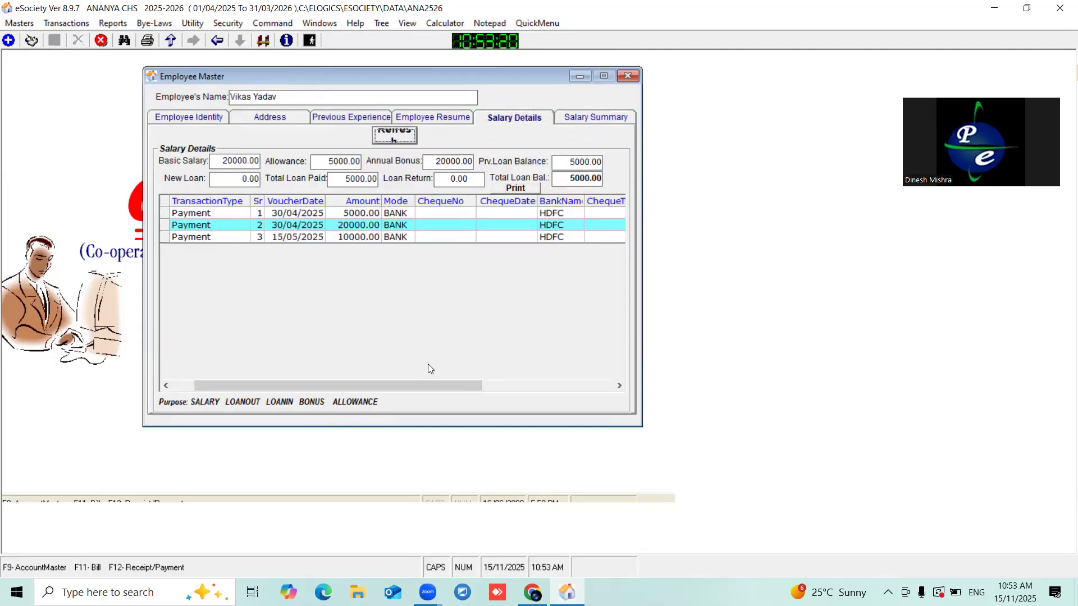
- Recalculate the salary summary and check May's 10000 loan paid and 15000 loan balance
left_click(583, 117)
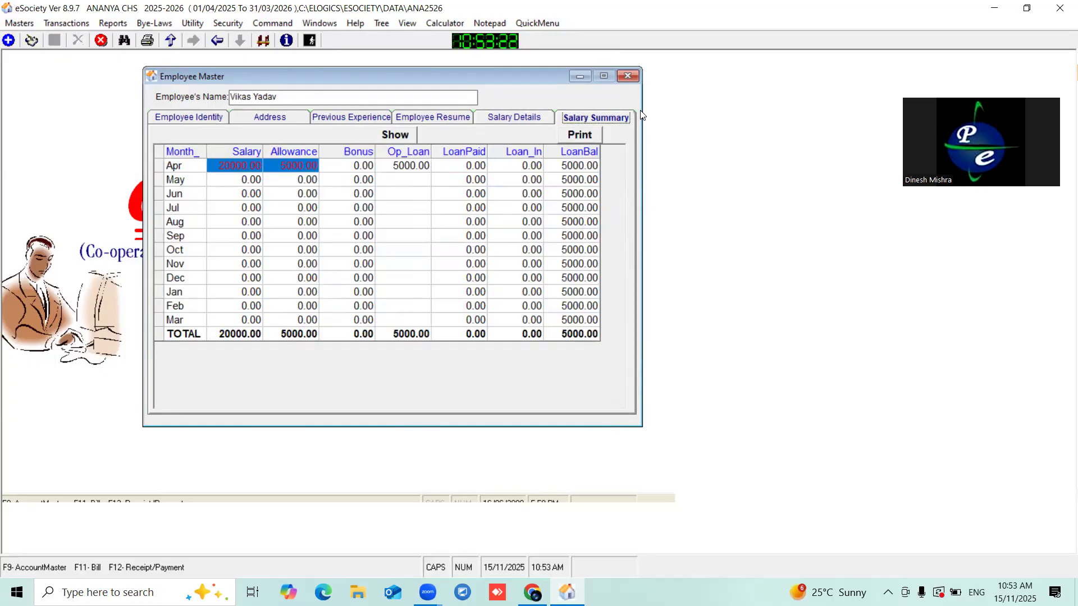
left_click(393, 136)
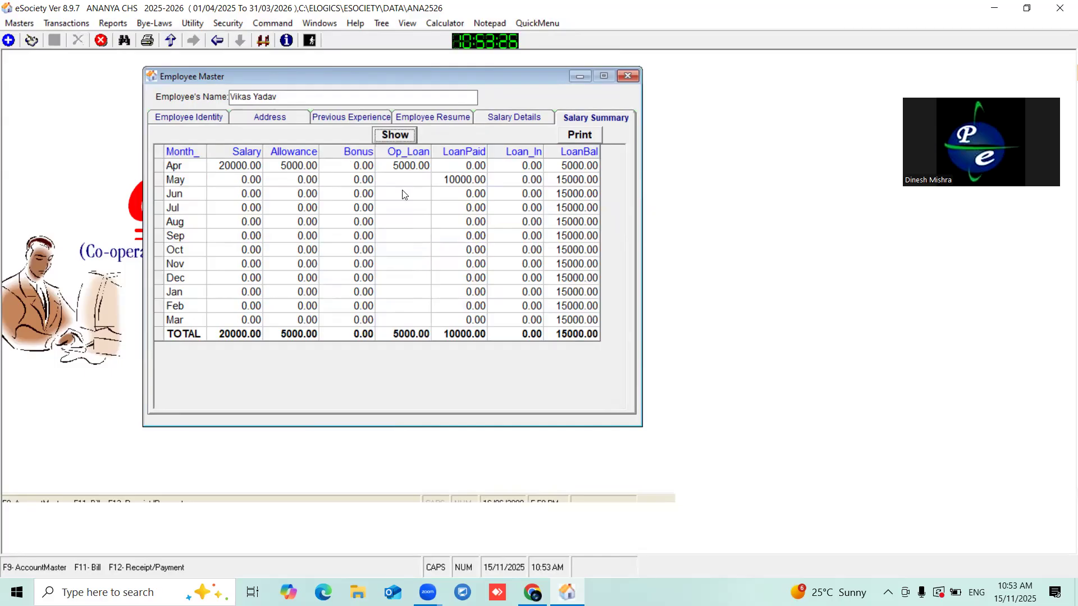
left_click(589, 155)
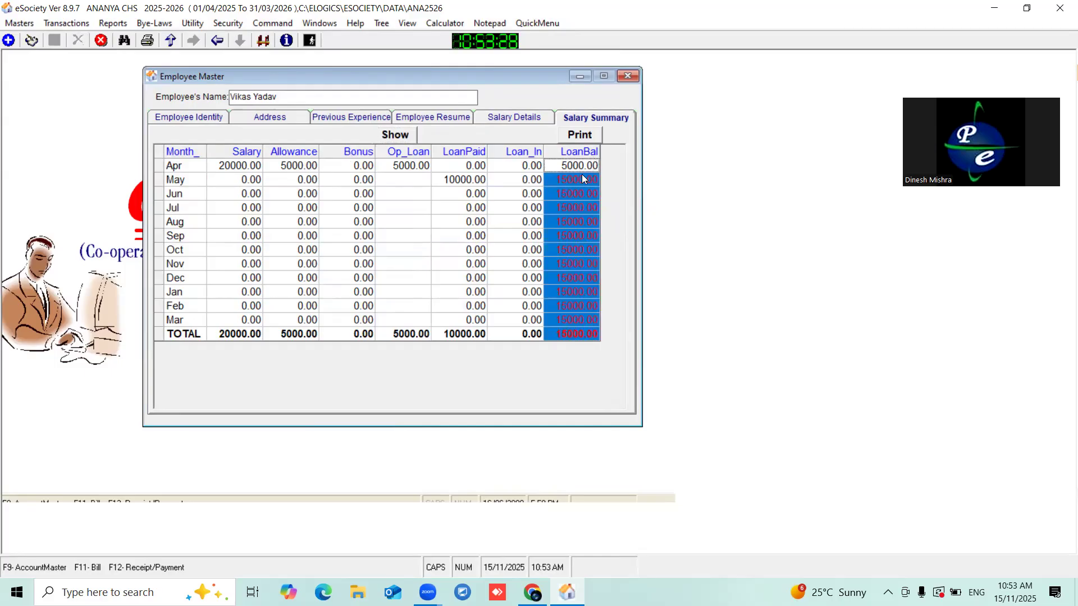
left_click(582, 175)
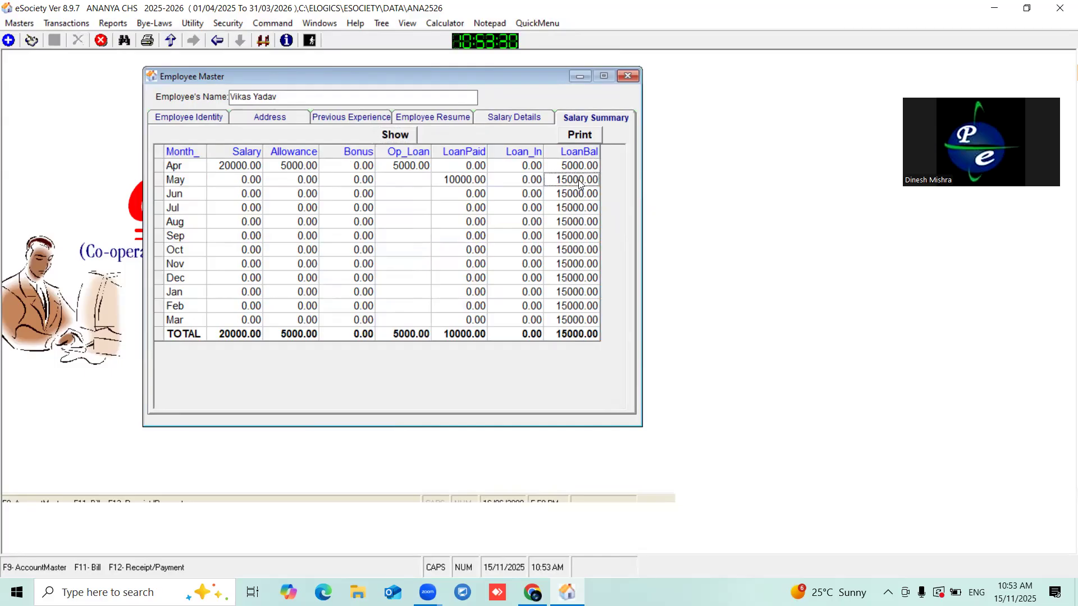
left_click(185, 183)
left_click(463, 185)
left_click(579, 176)
left_click_drag(308, 77, 335, 78)
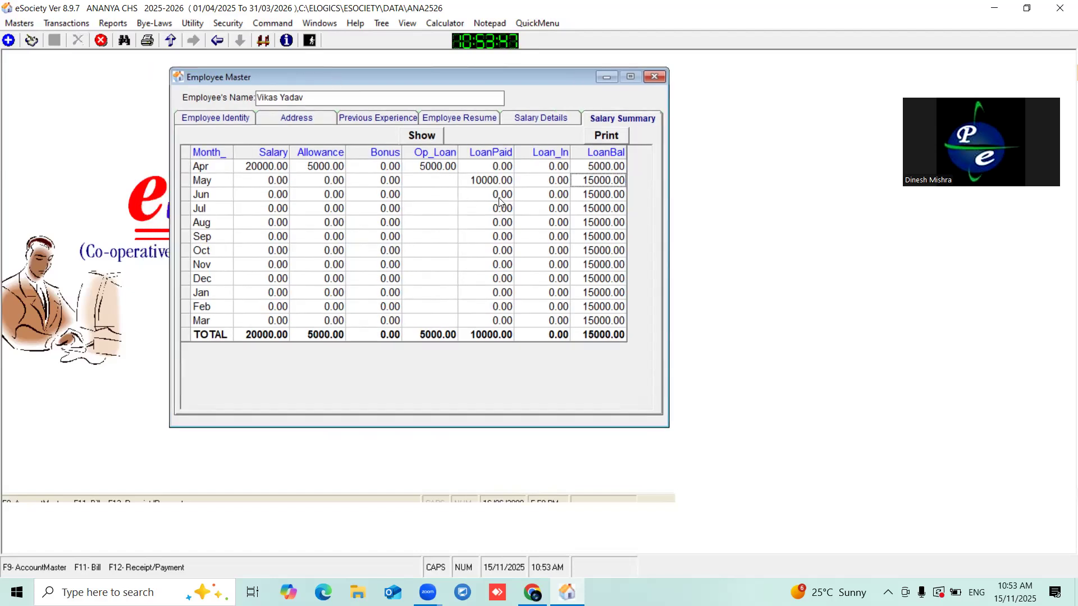
- Add a new voucher in Receipt/Payment/Contra and set its type to Receipt from a Member
left_click(63, 25)
mouse_move(96, 141)
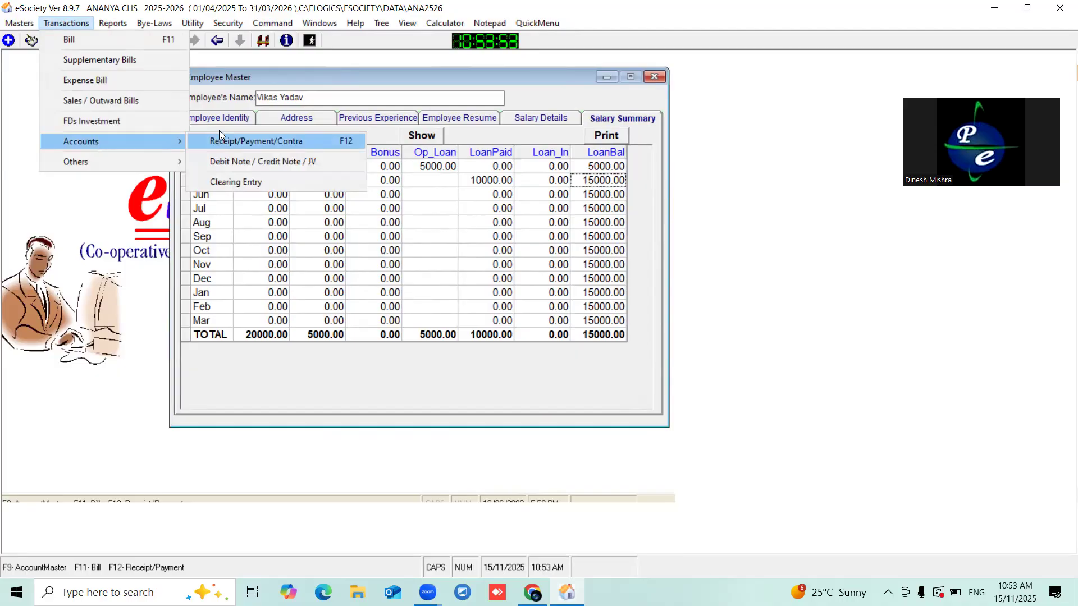
left_click(246, 144)
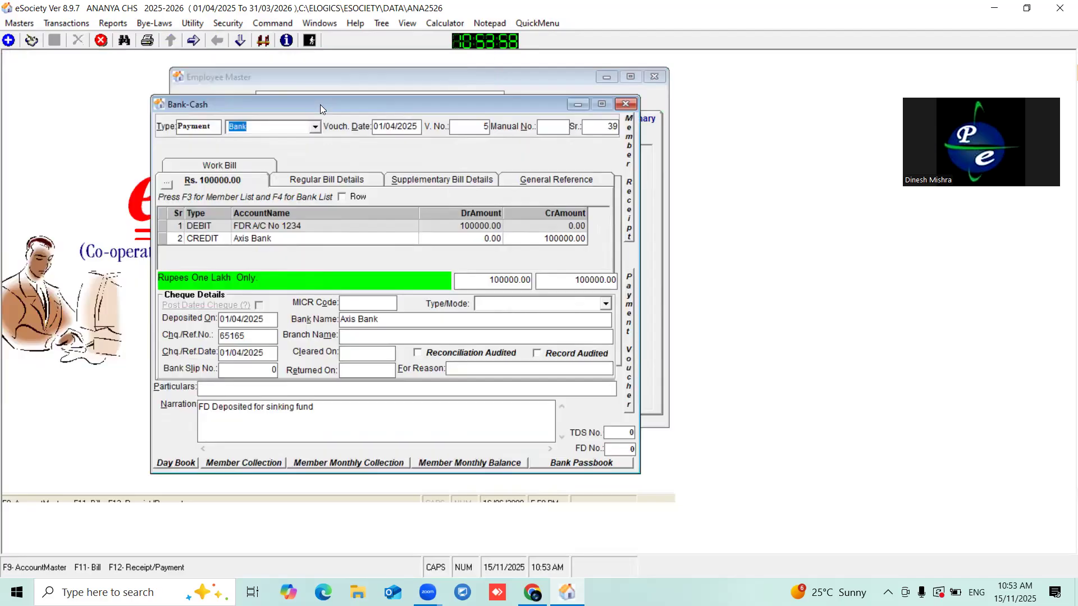
left_click(9, 41)
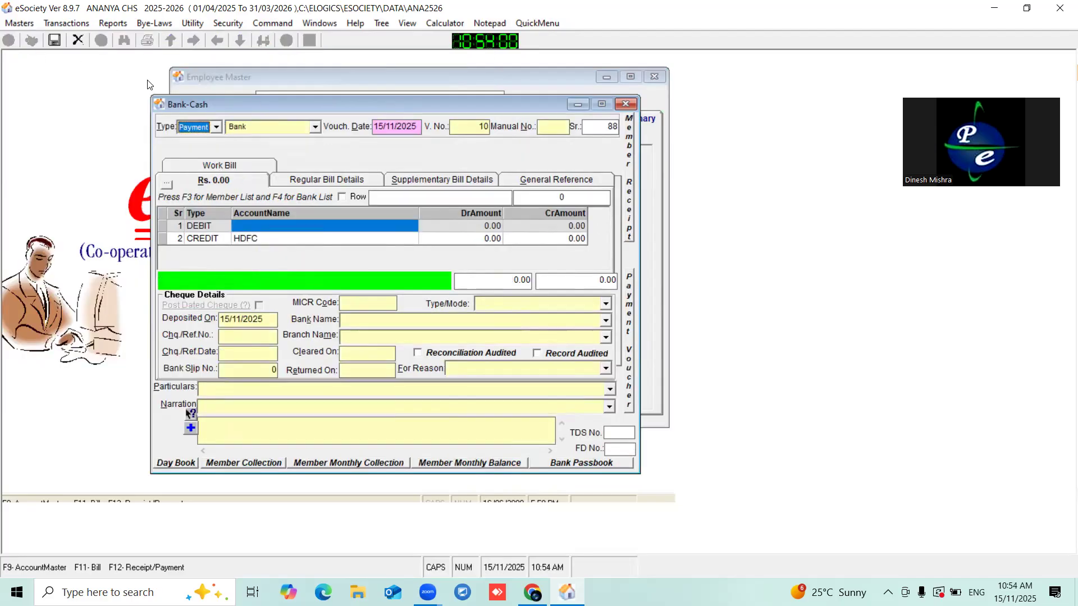
left_click(201, 127)
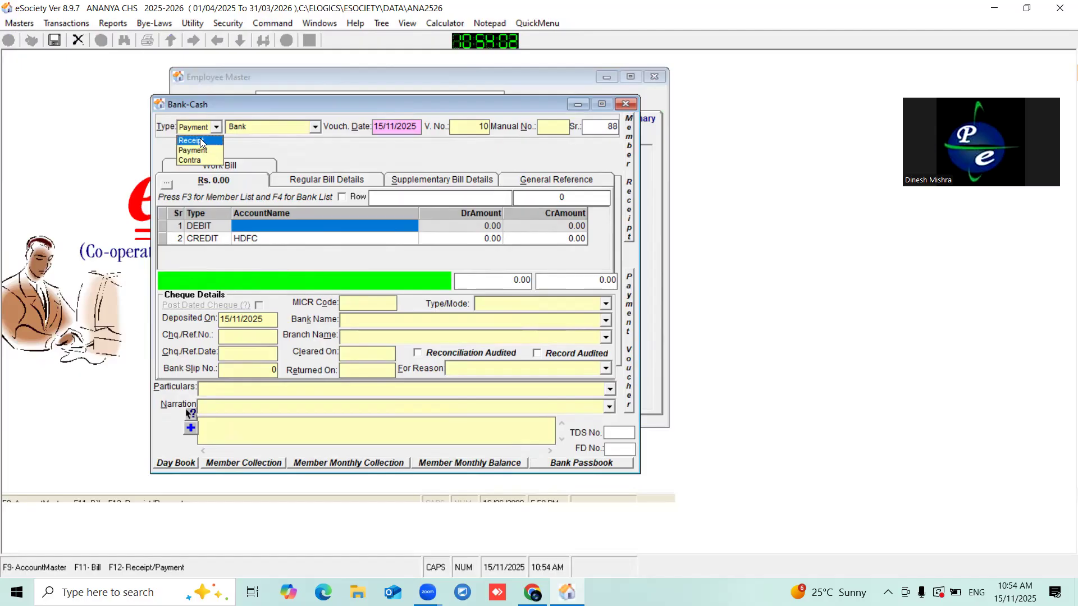
left_click(201, 140)
left_click(315, 128)
left_click(271, 150)
- Change the voucher date to 15/06/2025
left_click(386, 131)
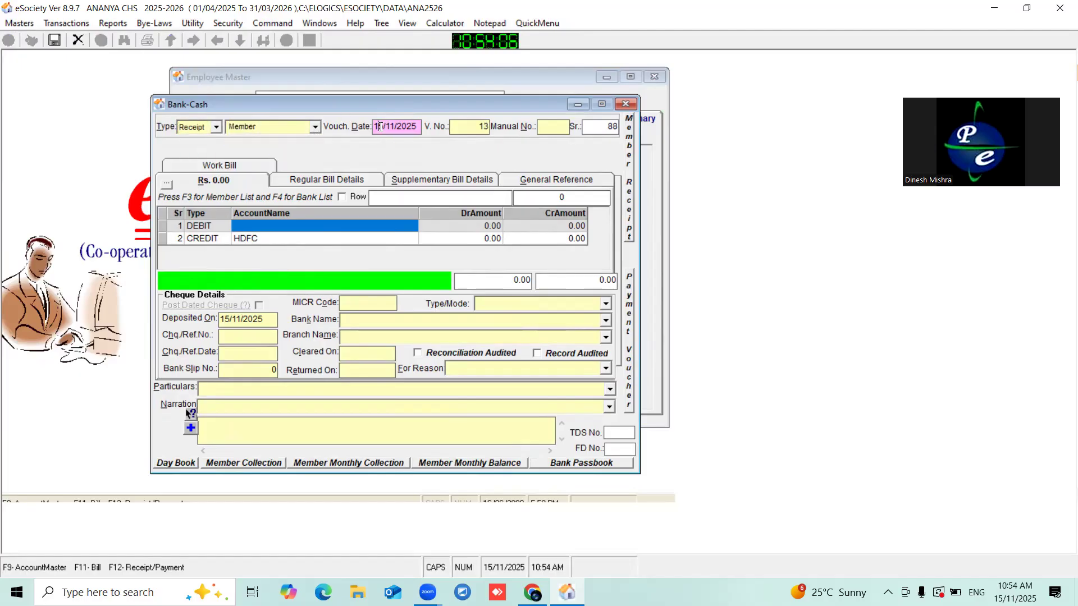
left_click(374, 127)
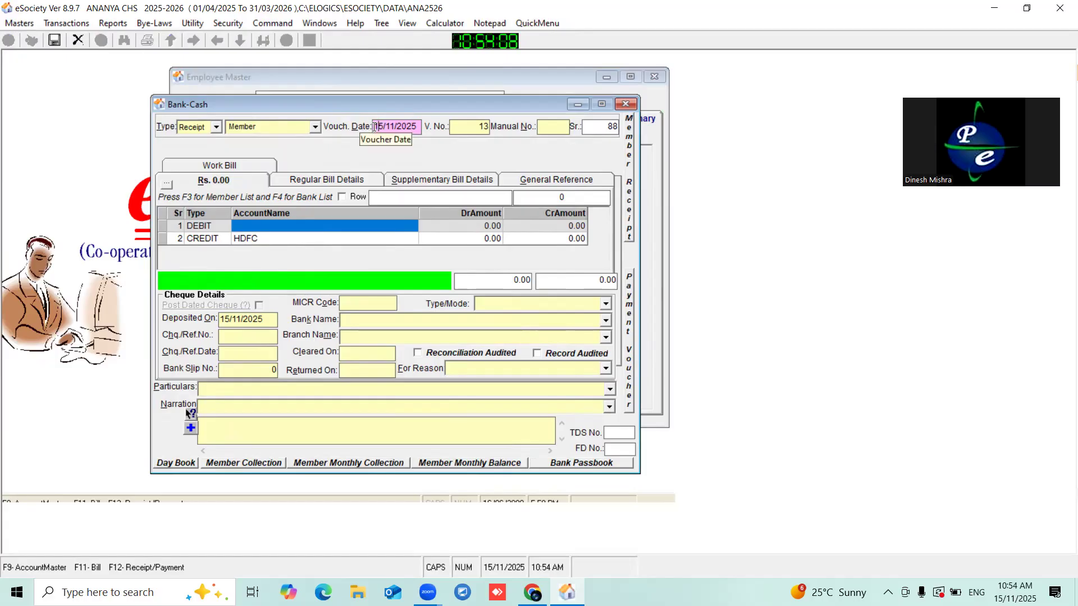
left_click_drag(374, 127, 433, 127)
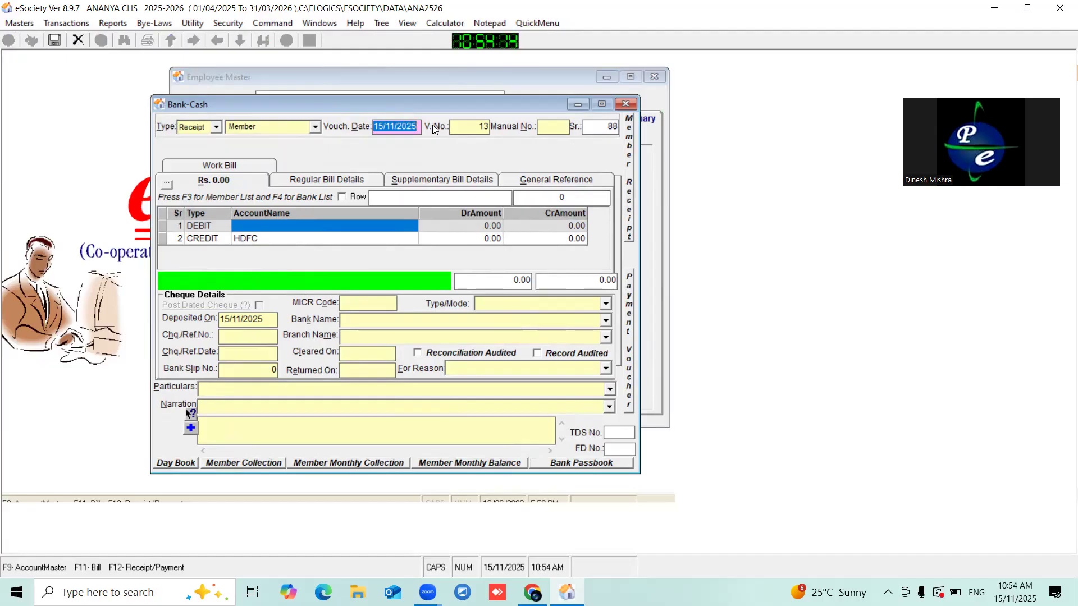
type("2")
key("BackSpace")
type("15/06/2025")
key("Return")
- Set Axis Bank as the voucher's debit account
left_click(413, 227)
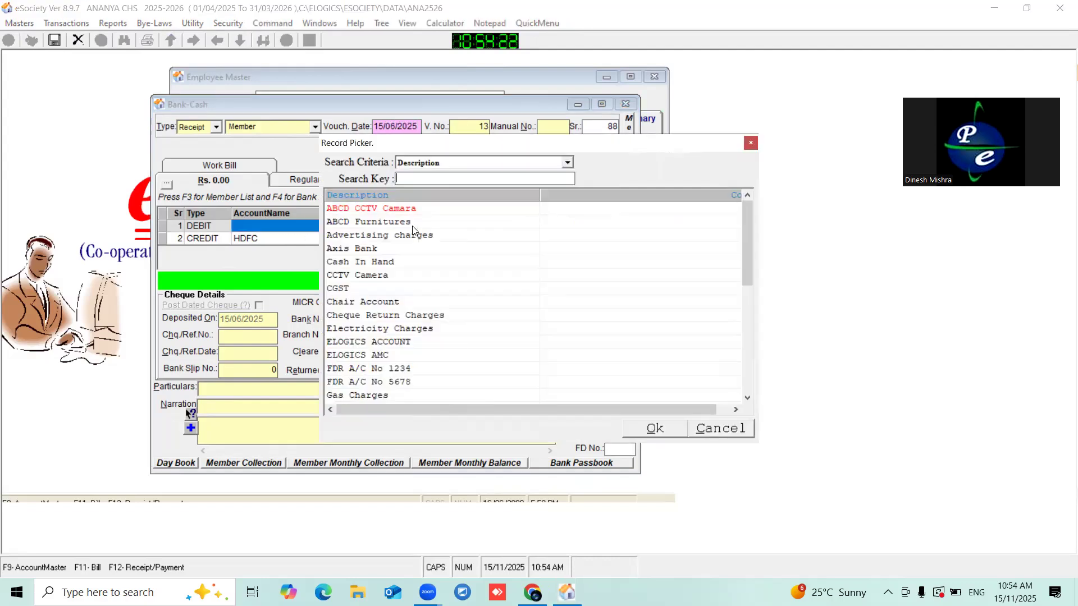
type("M")
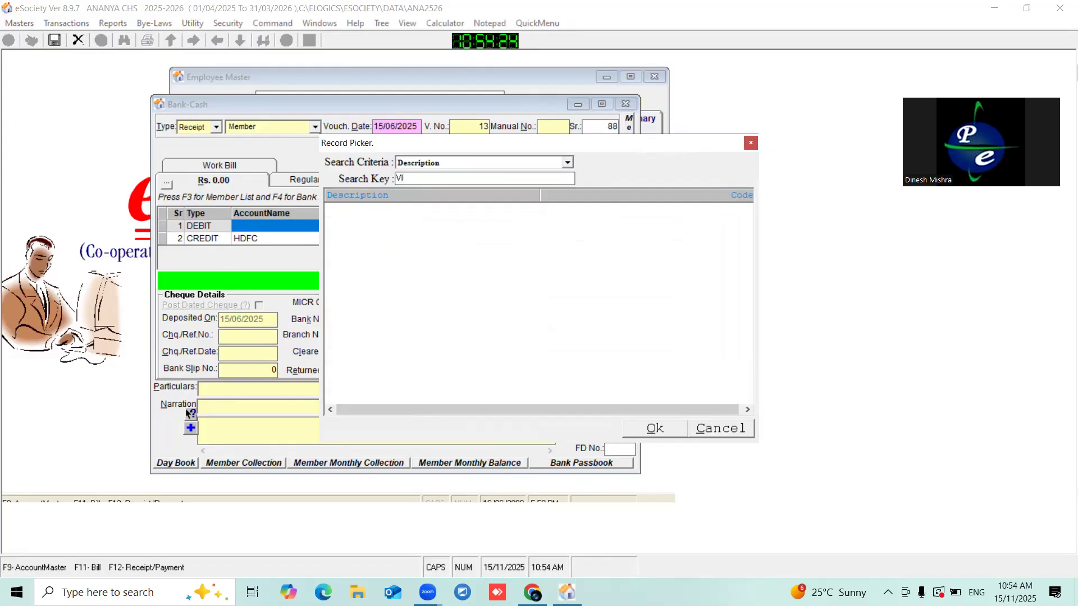
key("BackSpace")
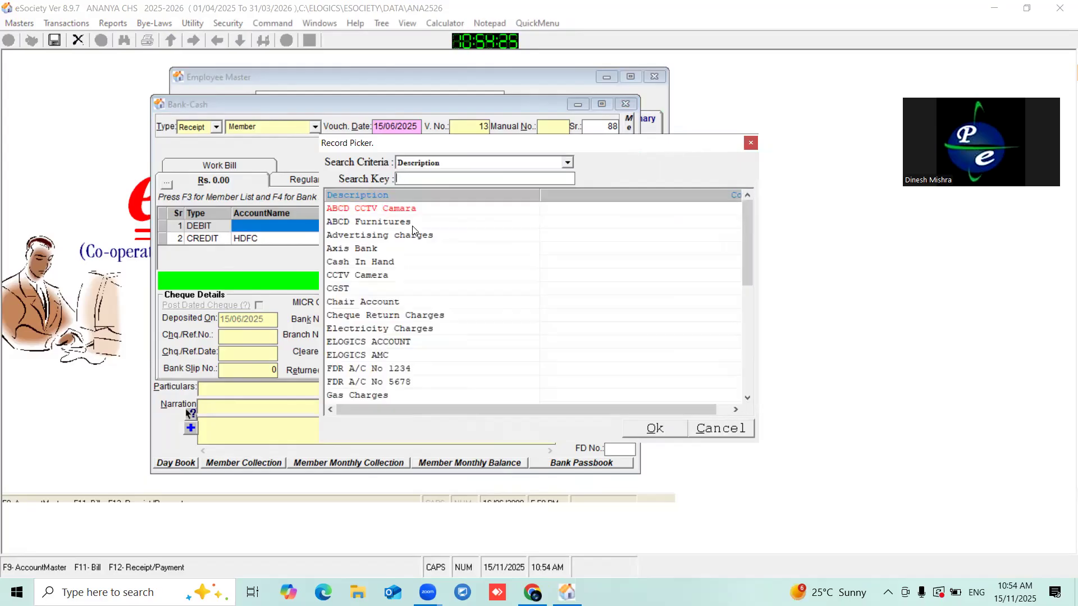
left_click(747, 145)
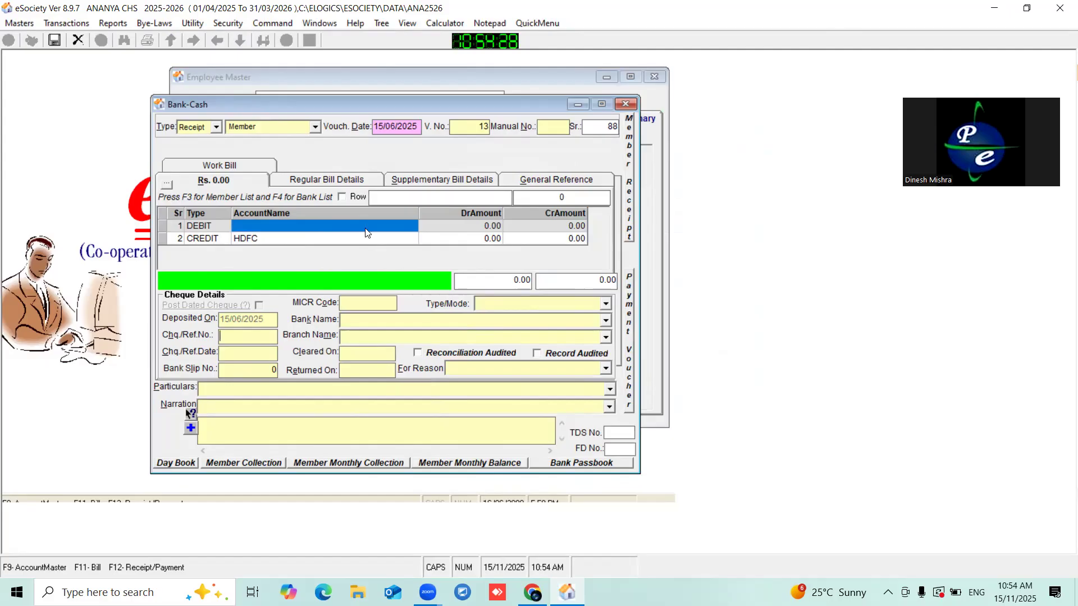
left_click(362, 240)
left_click(324, 226)
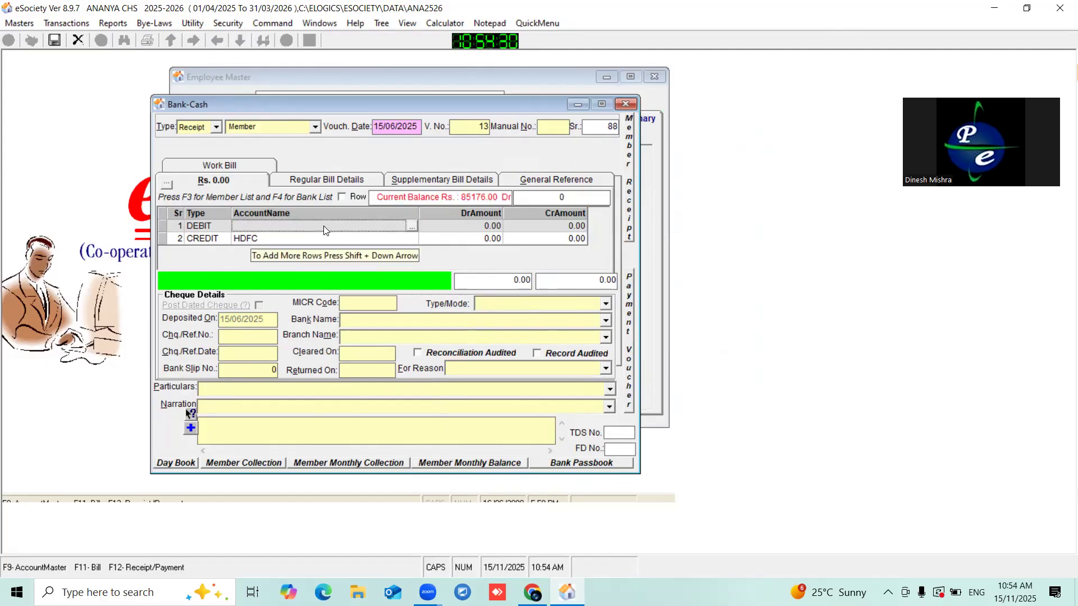
key("F4")
double_click(348, 210)
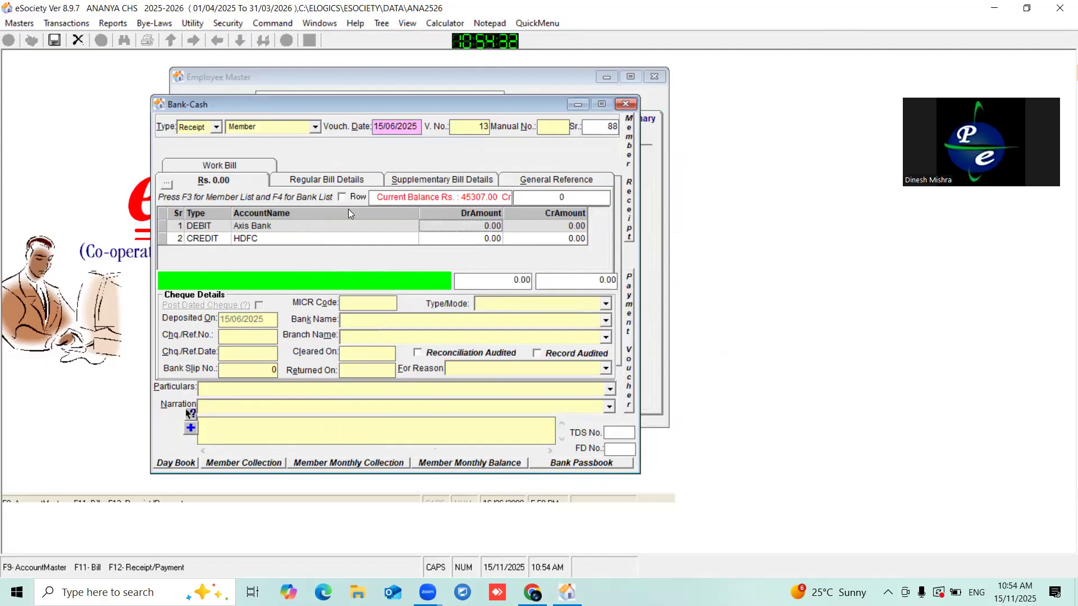
- Replace HDFC with SALARY as the credit account
left_click(349, 240)
key("F4")
type("M")
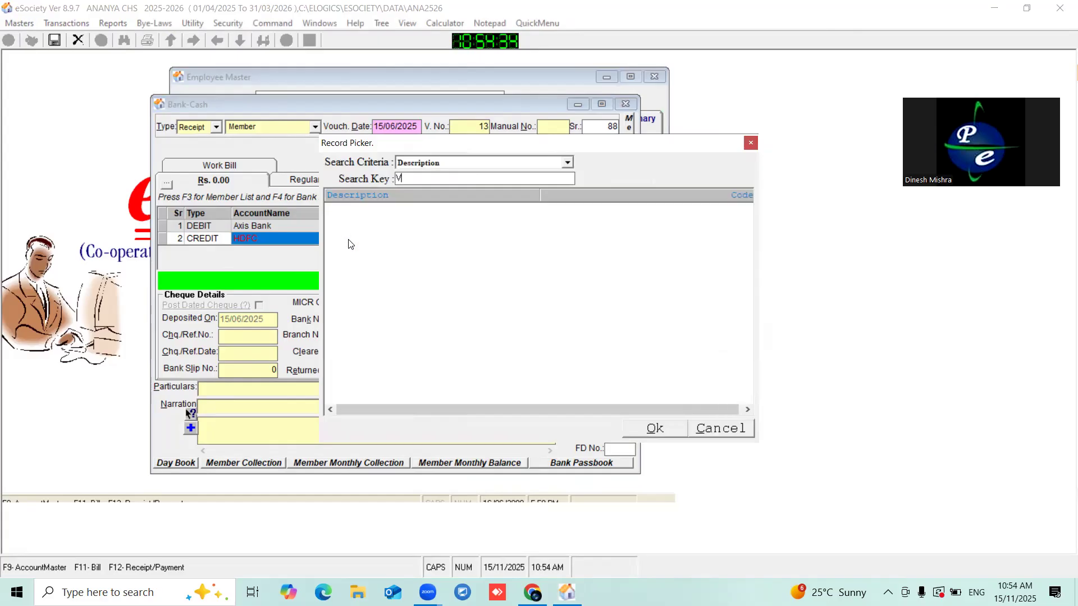
key("BackSpace")
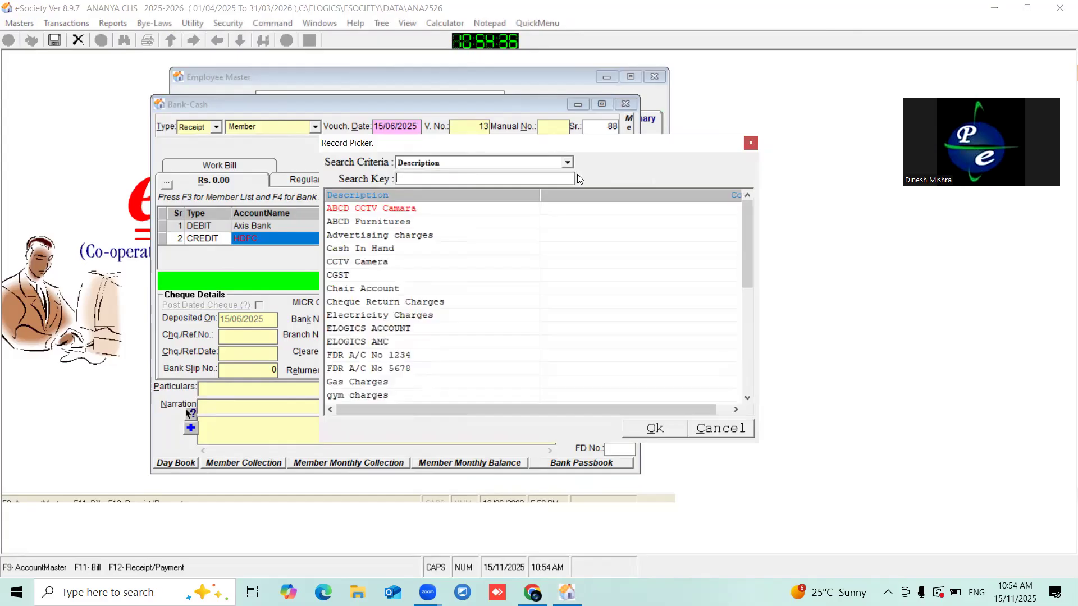
left_click(750, 144)
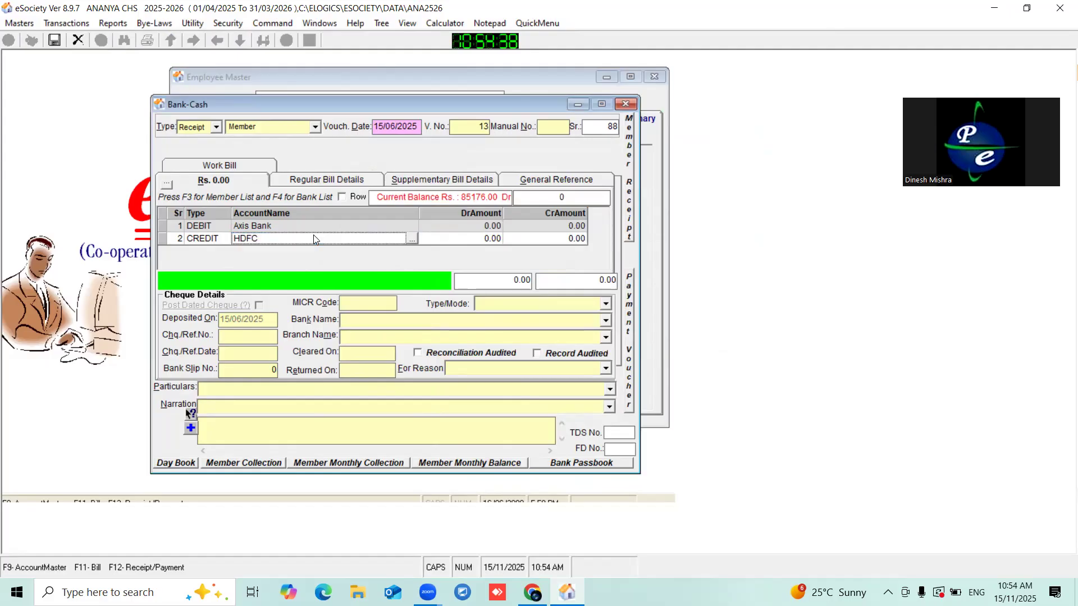
left_click(412, 239)
type("SA")
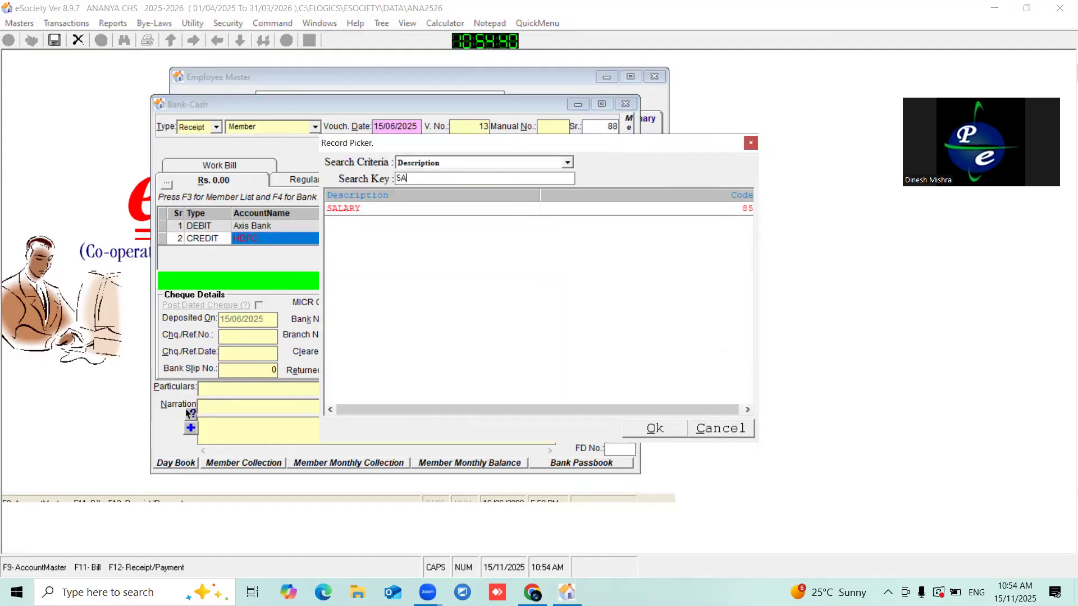
double_click(364, 209)
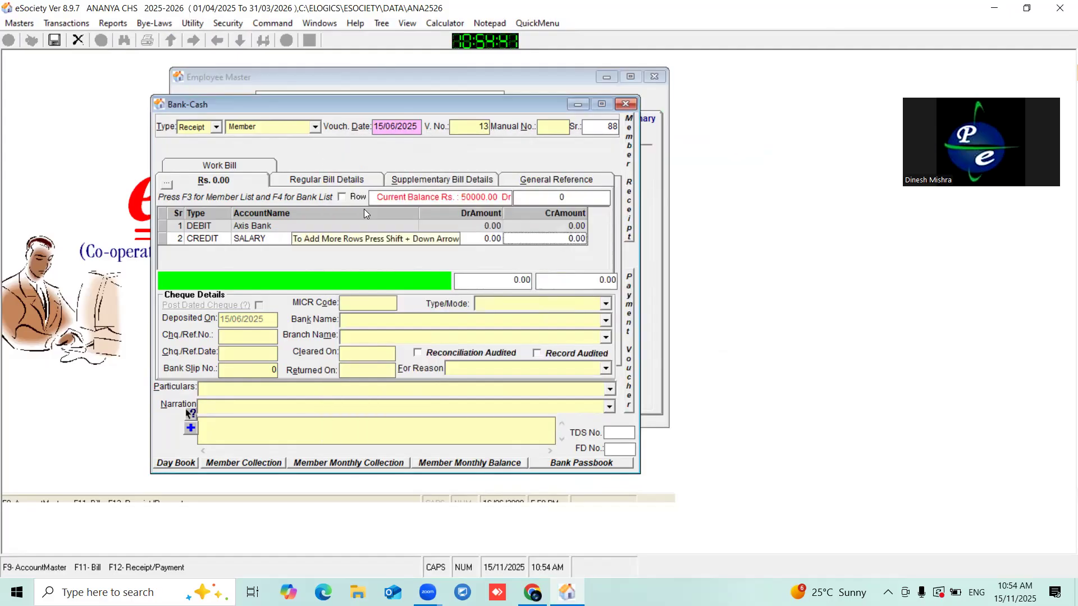
- Enter 10000 as the Axis Bank debit amount and bring up the Employee Details panel
left_click(485, 227)
type("100")
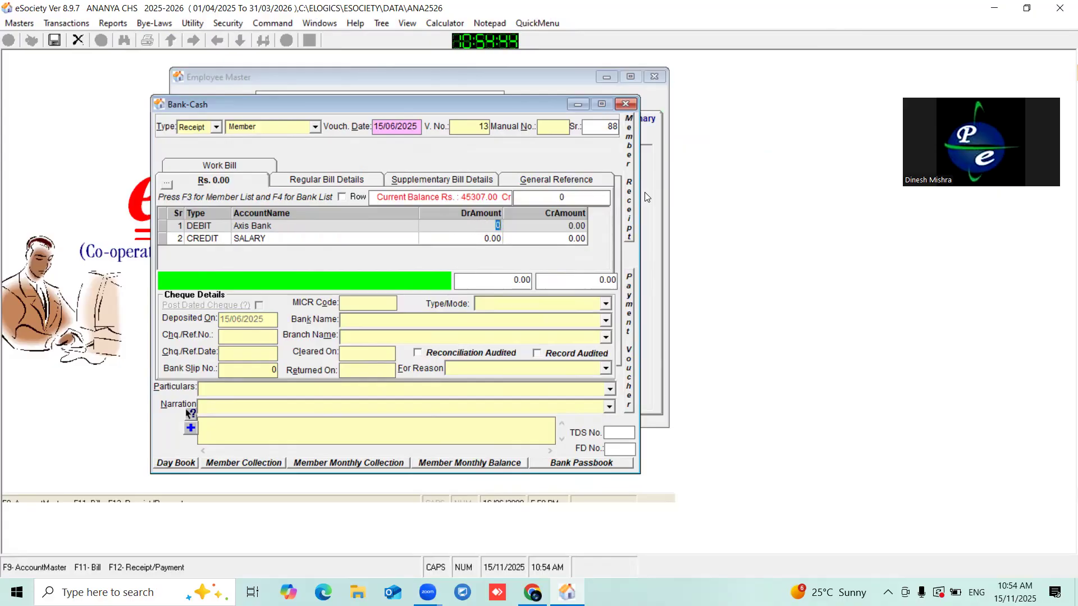
type("00")
left_click(567, 238)
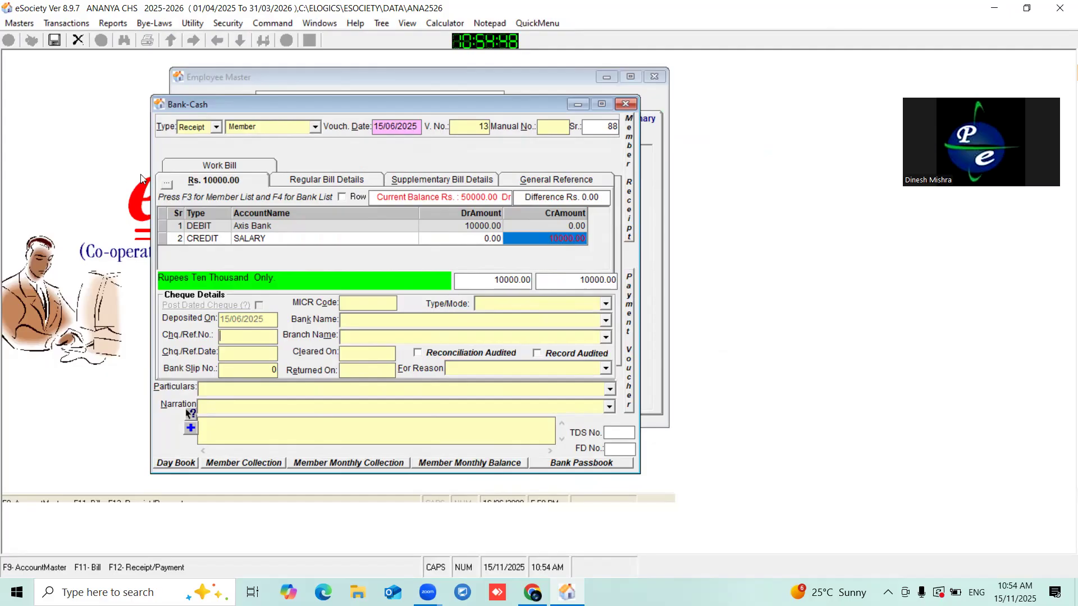
left_click(167, 184)
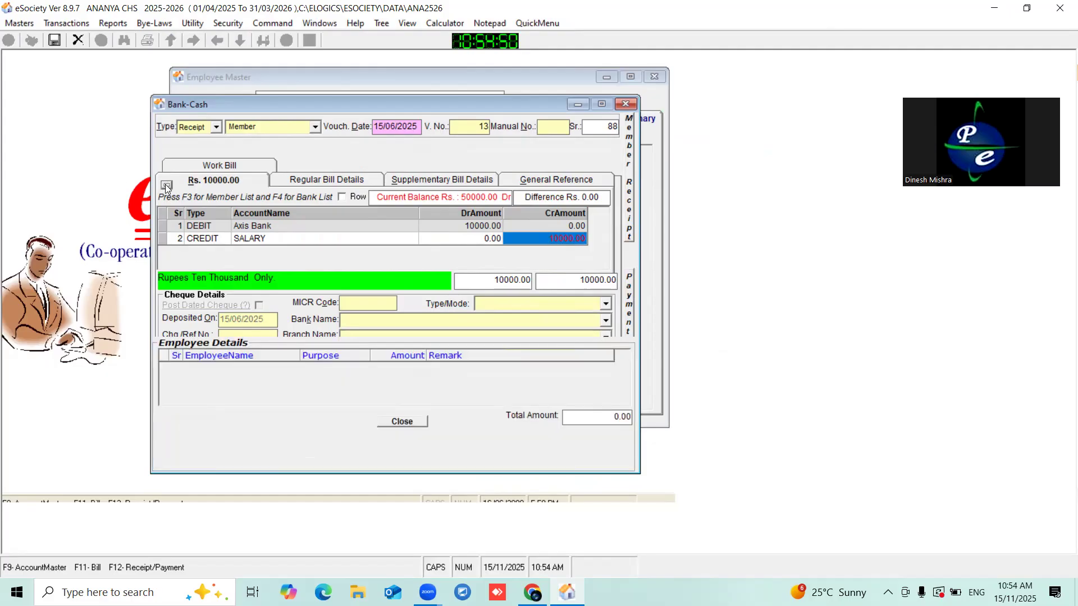
- Add an employee row for the second listed employee: purpose LOANIN, amount 10000, remark LOAN PAID
left_click(178, 357)
double_click(221, 365)
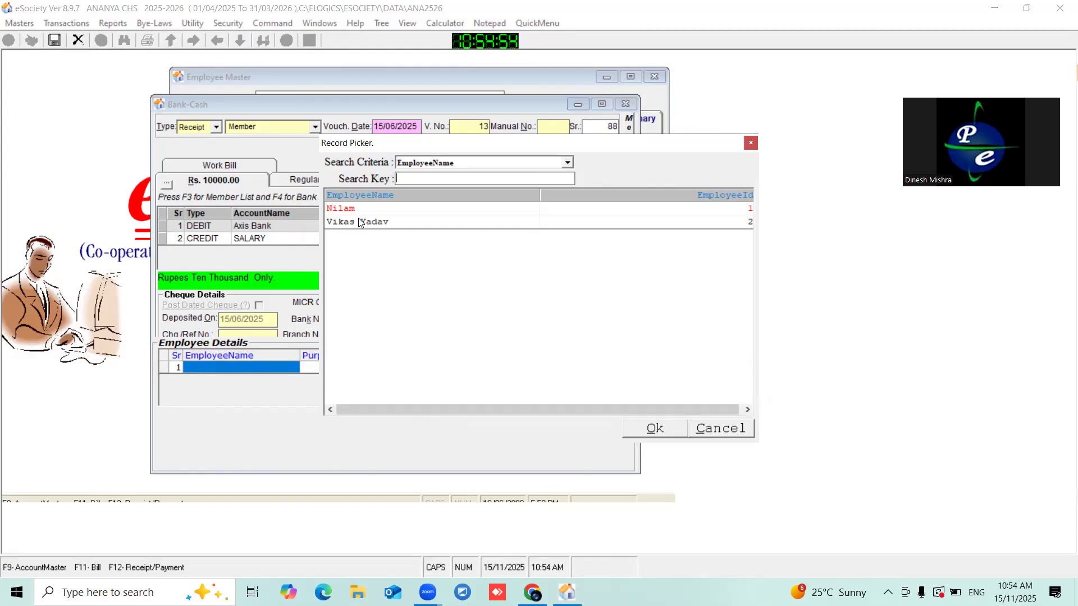
double_click(360, 222)
left_click(339, 368)
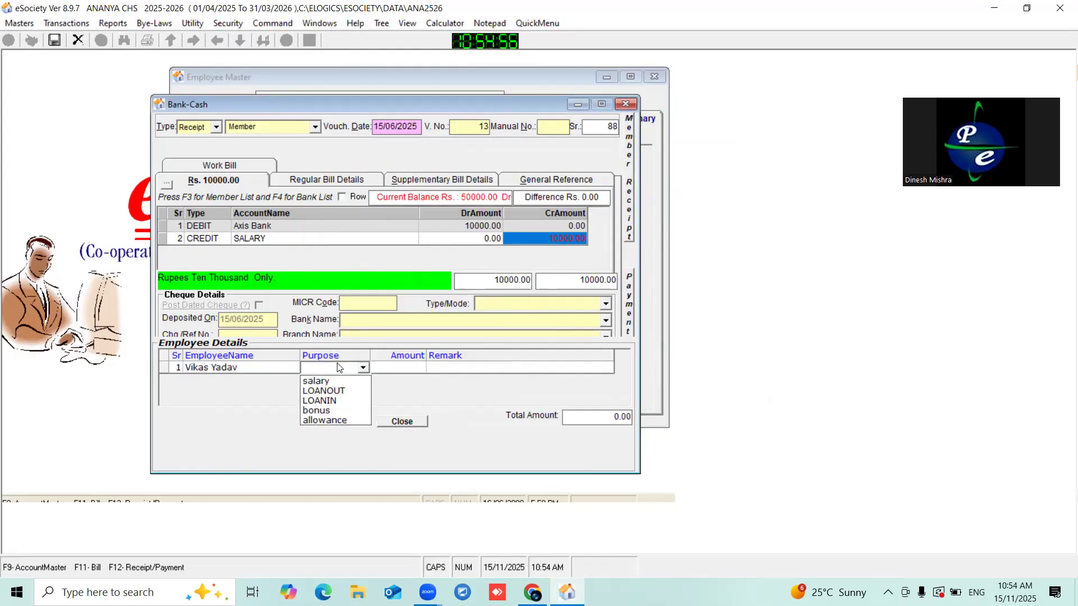
left_click(332, 401)
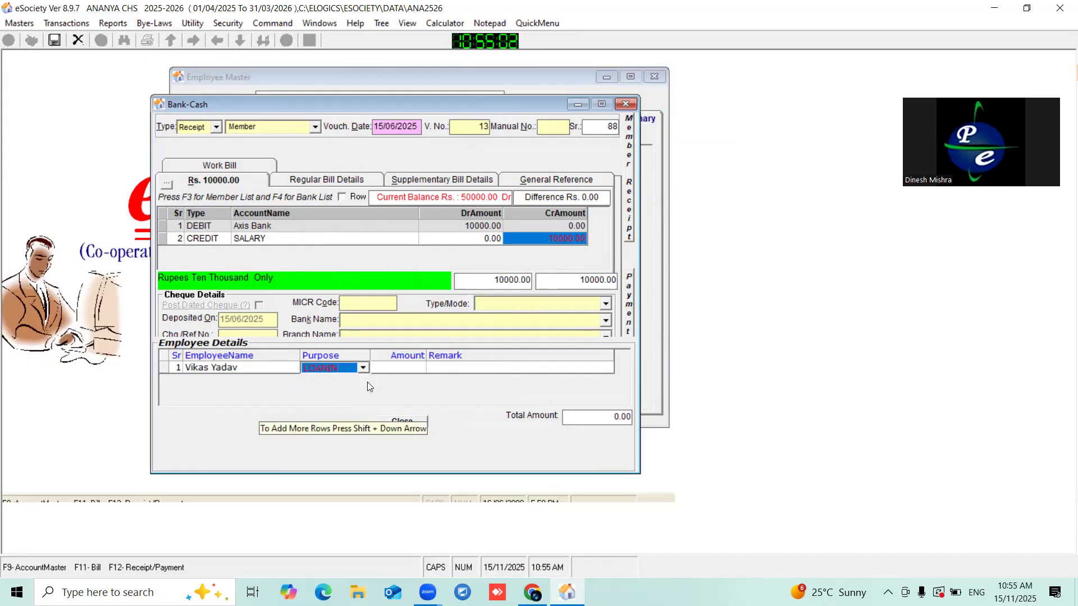
left_click(393, 370)
type("10000")
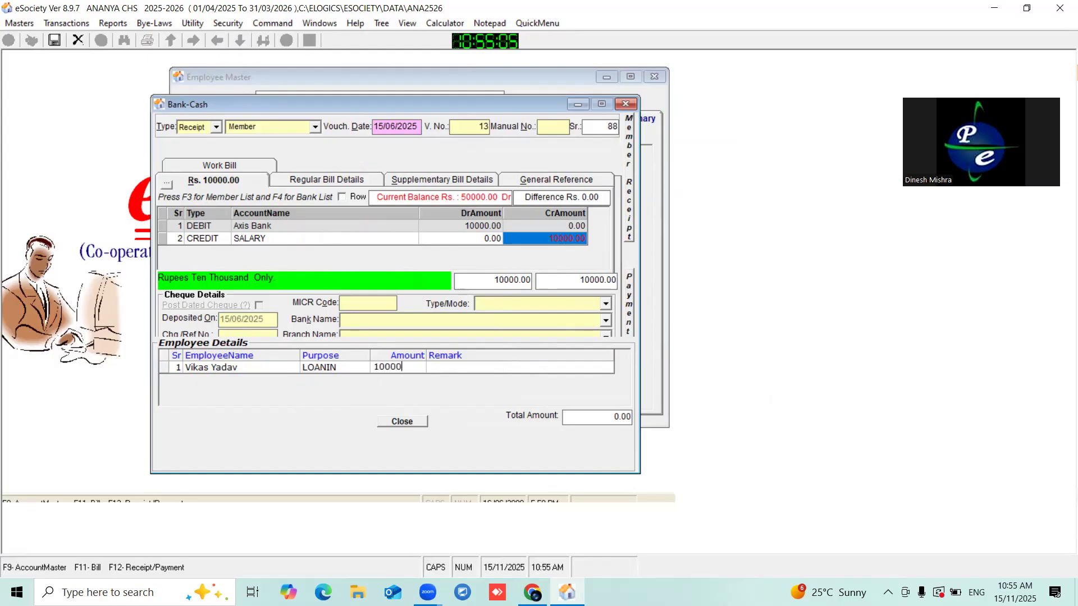
left_click(434, 365)
type("LOAN PAID")
key("Return")
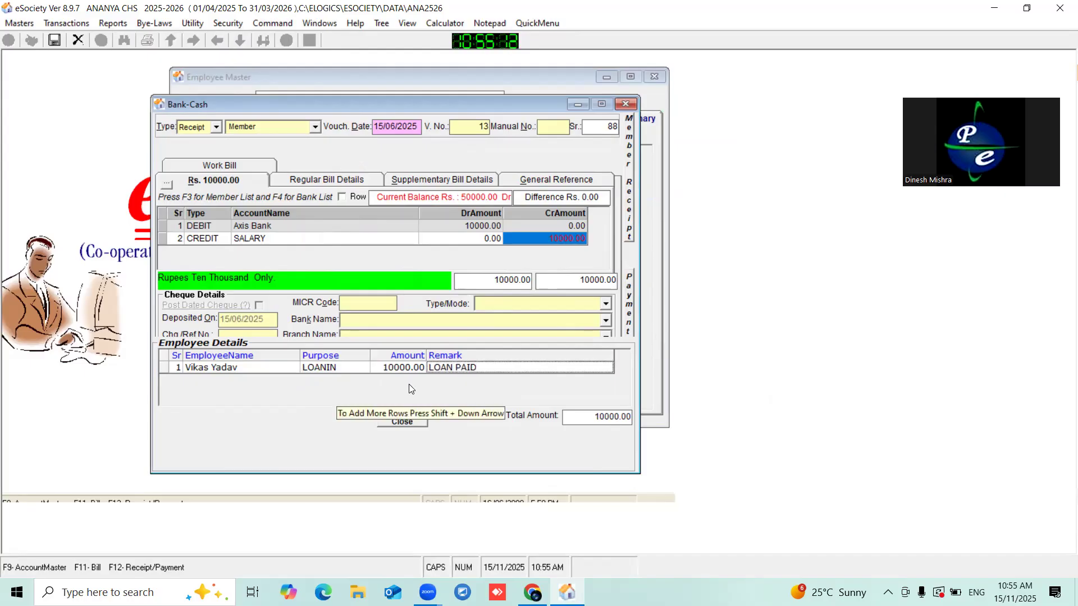
left_click_drag(289, 102, 298, 108)
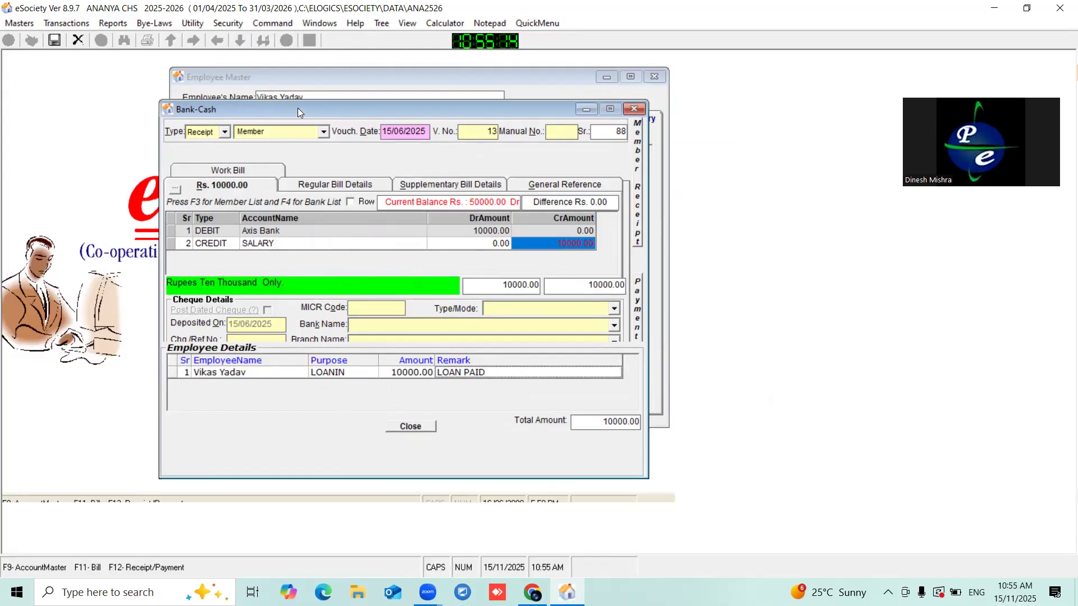
left_click(428, 130)
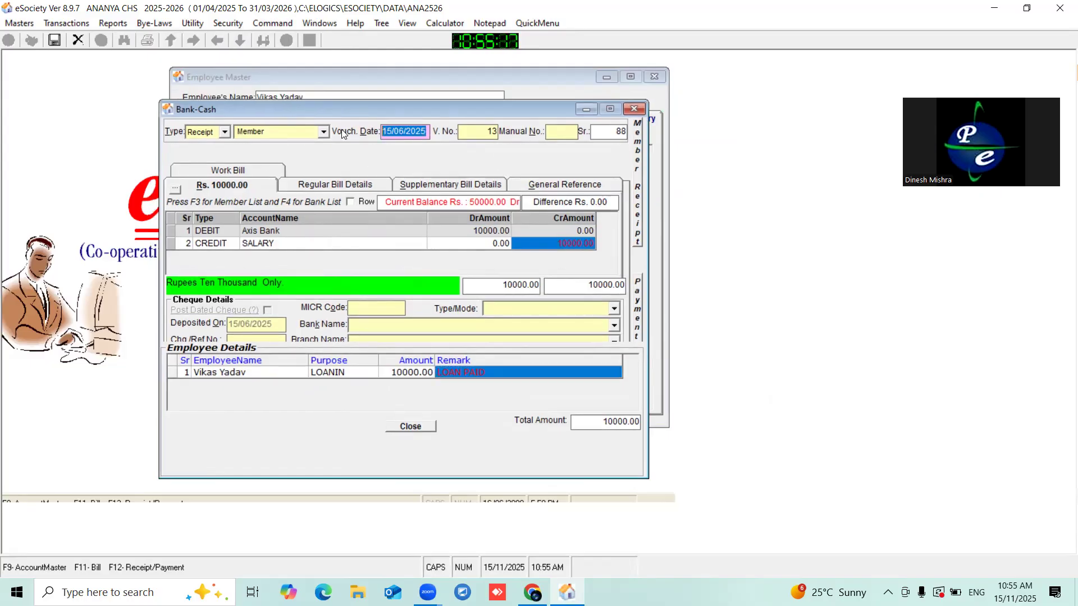
- Save receipt voucher 13, close the Bank-Cash window, and show the updated Salary Summary
left_click(55, 41)
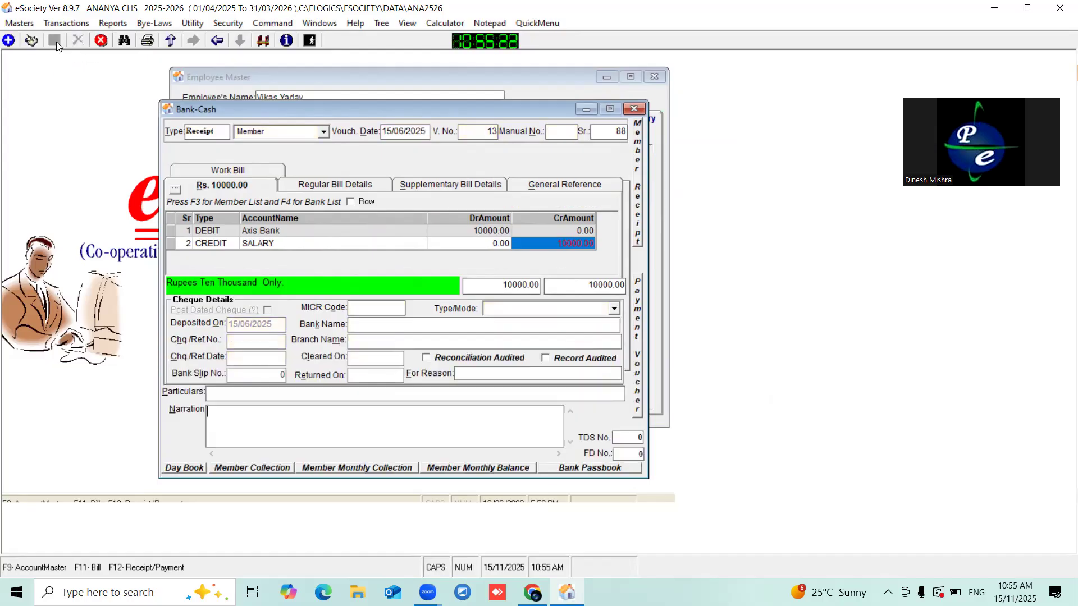
left_click(634, 108)
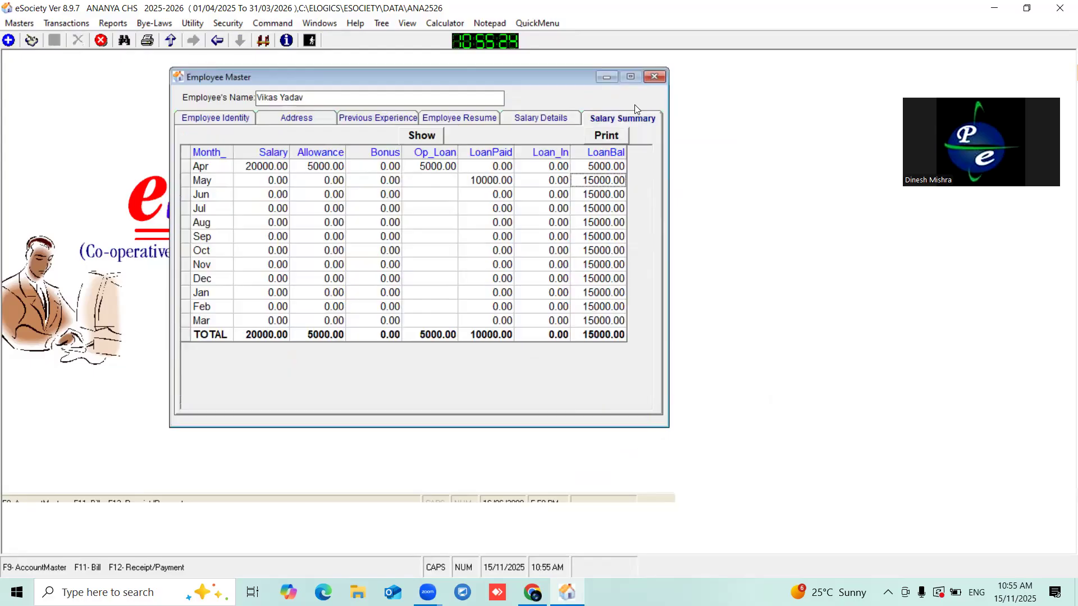
left_click(422, 136)
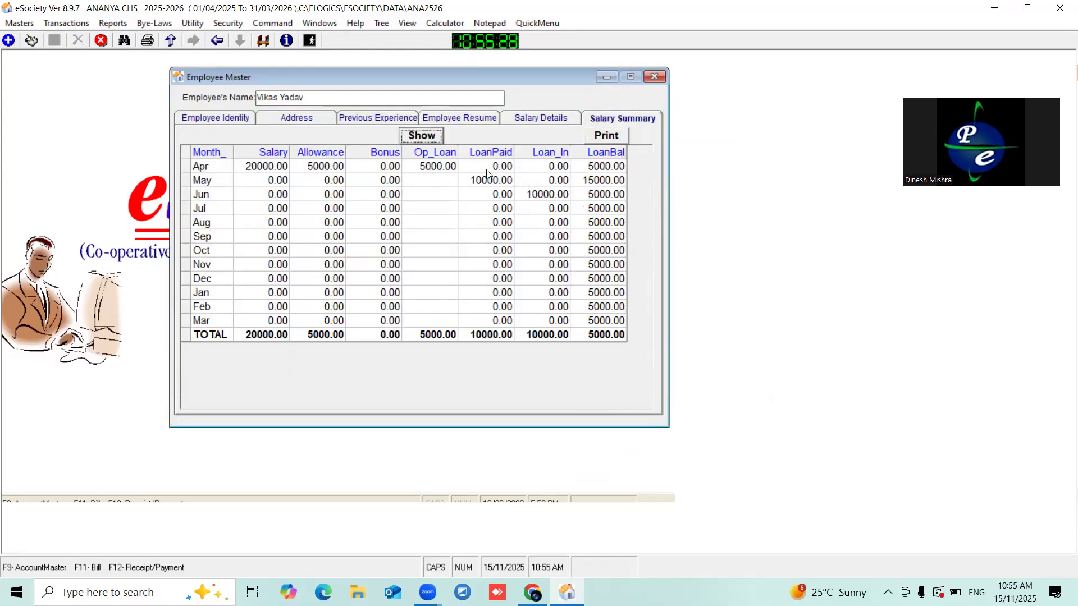
- Check the summary: May LoanPaid 10000, June Loan_In 10000, loan balance dropping from 15000 to 5000
left_click(478, 183)
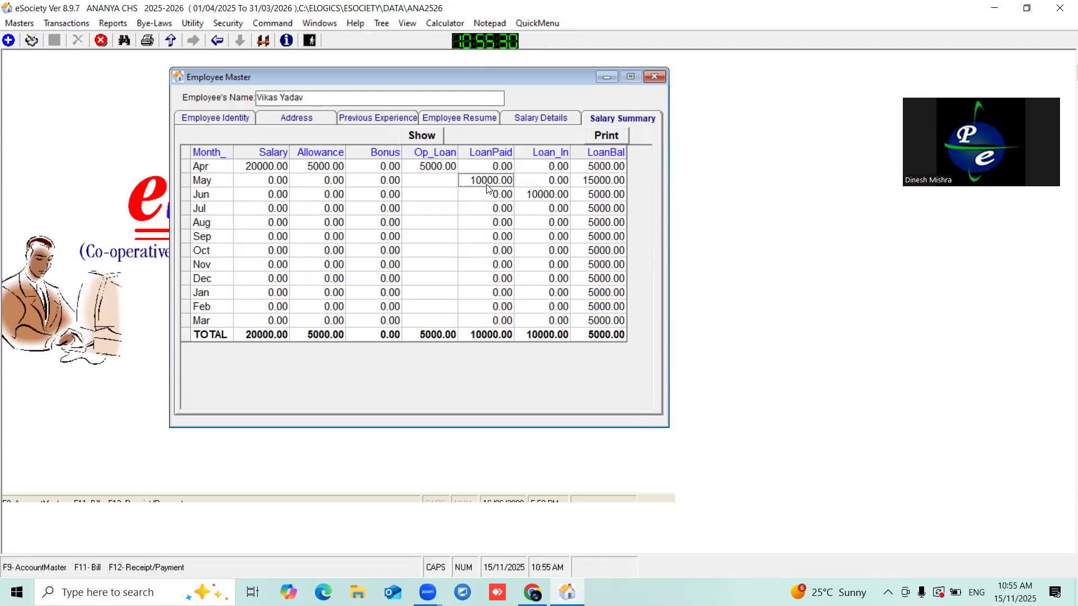
left_click(526, 200)
left_click(214, 198)
left_click(556, 196)
left_click(600, 183)
left_click(601, 196)
left_click(590, 183)
left_click(503, 184)
left_click(609, 169)
left_click(588, 183)
left_click(541, 198)
left_click(604, 196)
left_click(550, 116)
- Refresh Salary Details and check the new 15/06/2025 BANK receipt of 10000.00 remarked LOAN PAID
left_click(425, 138)
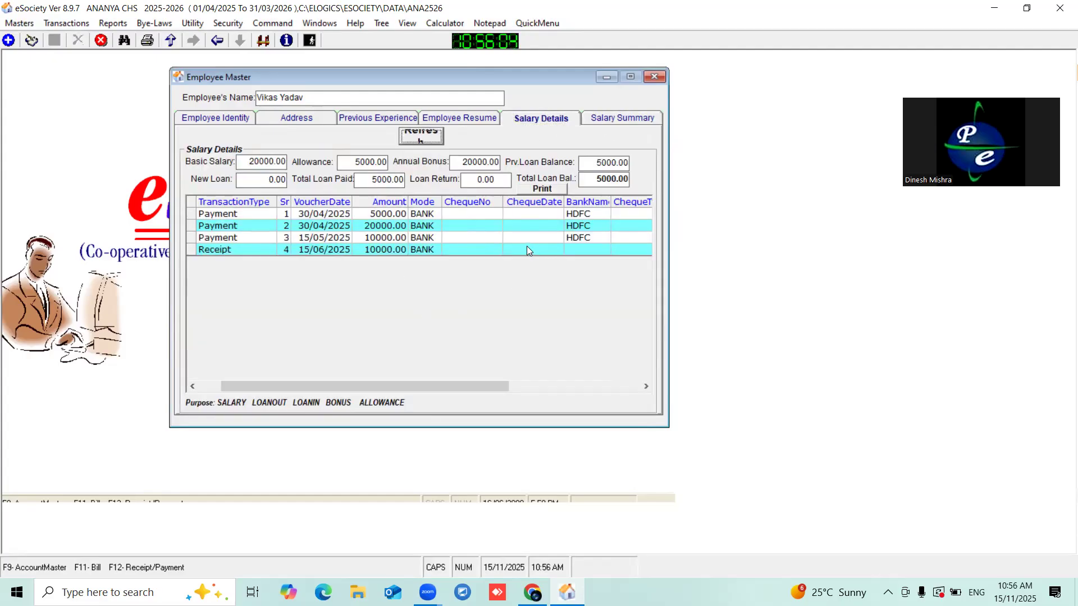
left_click(526, 247)
key("Right")
key("Right")
key("Right")
key("Right")
key("Right")
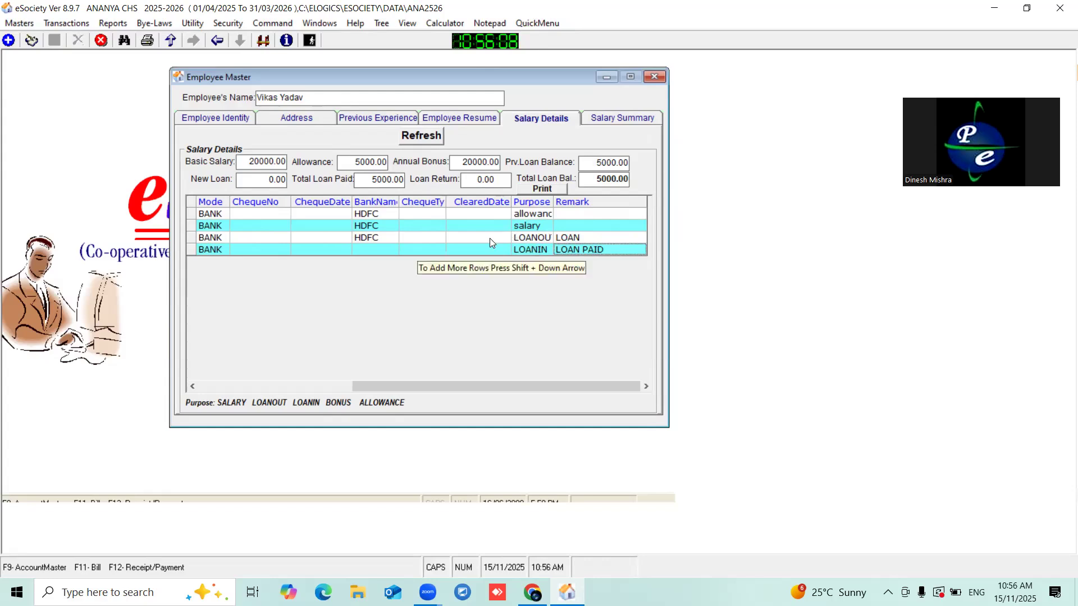
left_click_drag(409, 384, 301, 374)
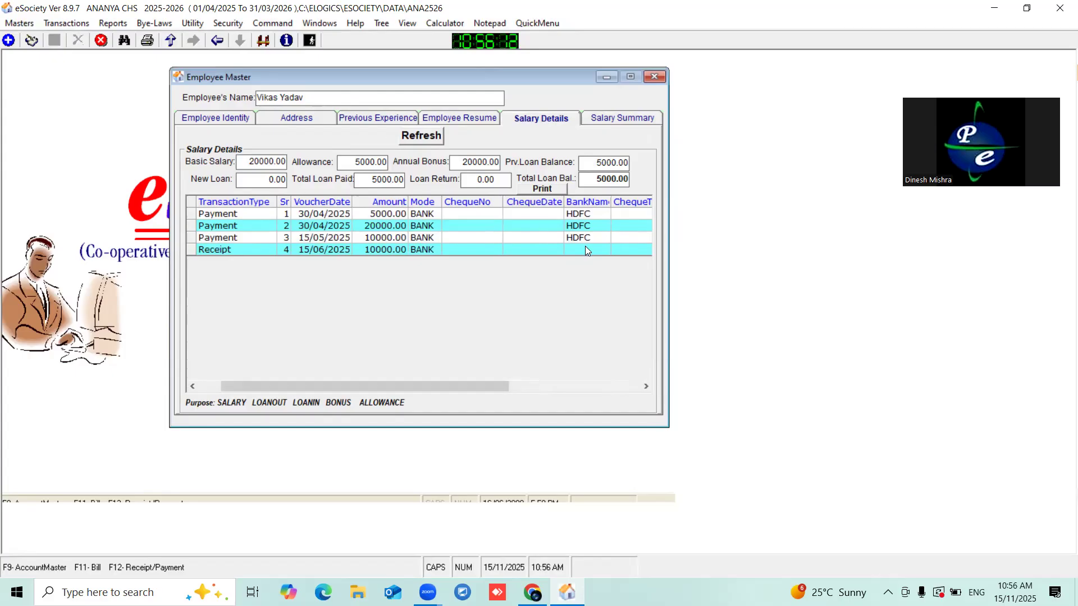
left_click(436, 254)
- Preview the Employee Ledger report with its 5,000.00 loan balance, then close it and go back to Salary Summary
left_click(550, 186)
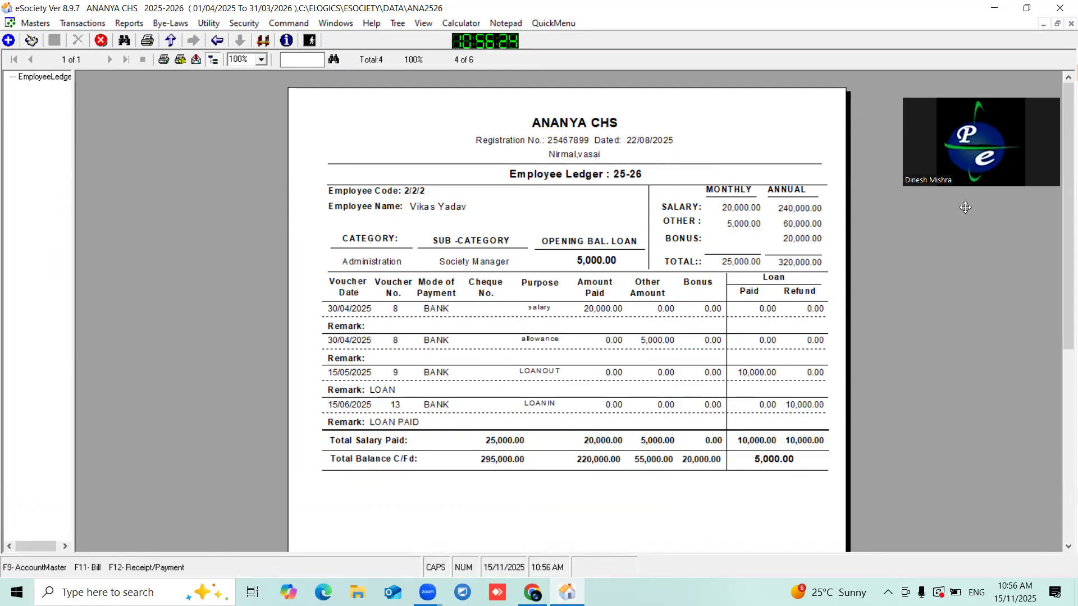
left_click(1070, 24)
left_click(626, 116)
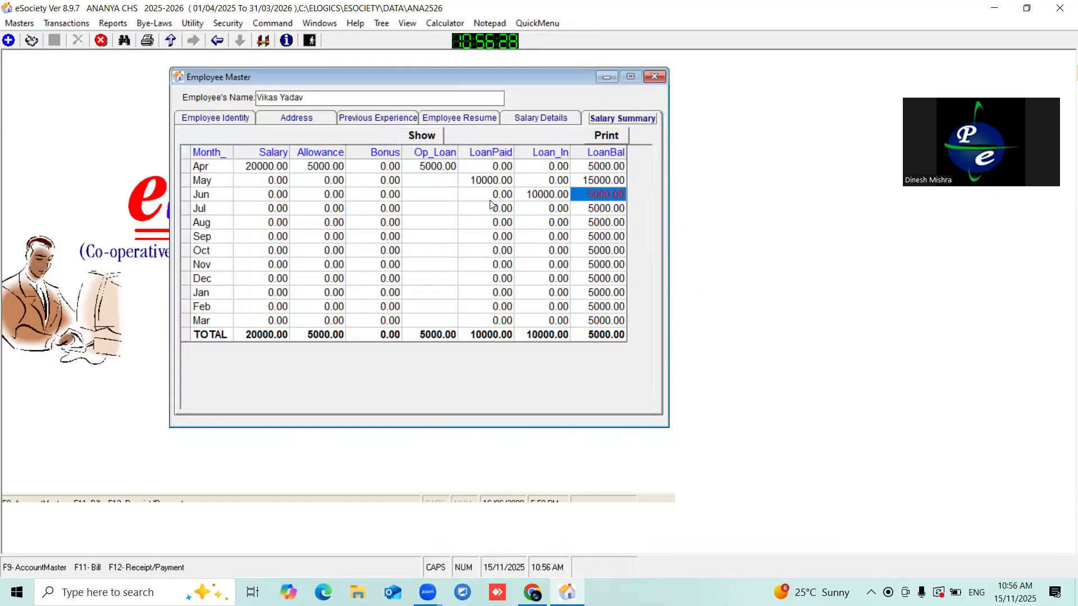
left_click(607, 135)
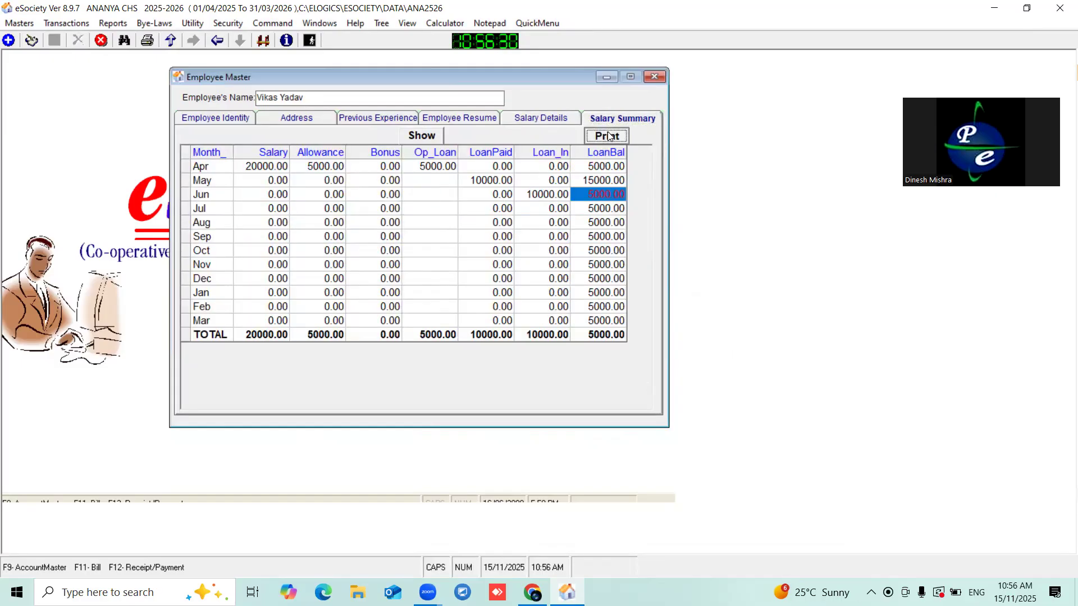
left_click(600, 340)
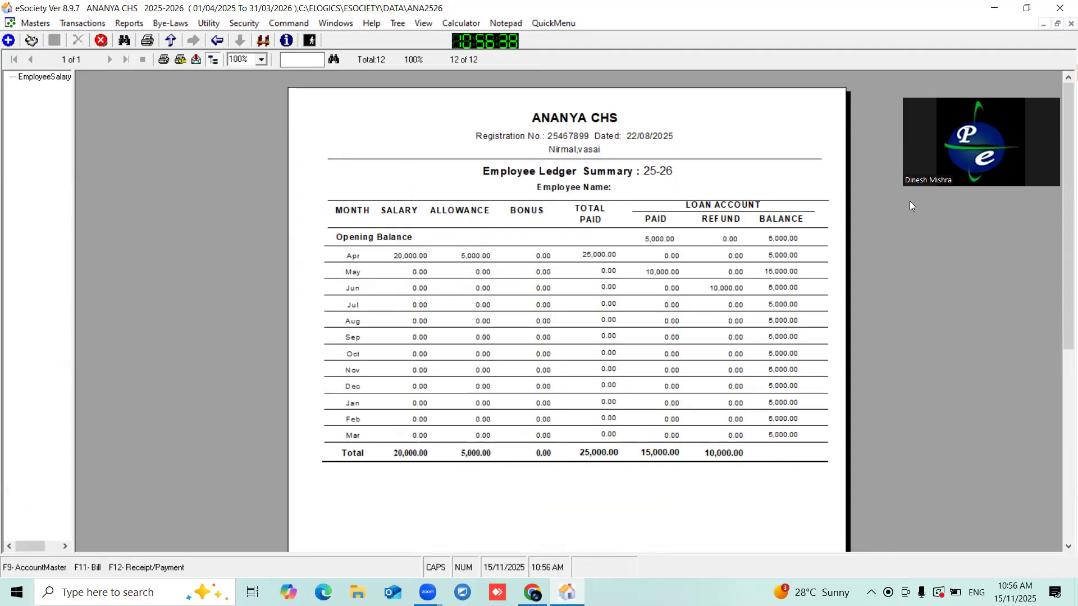
left_click(1072, 24)
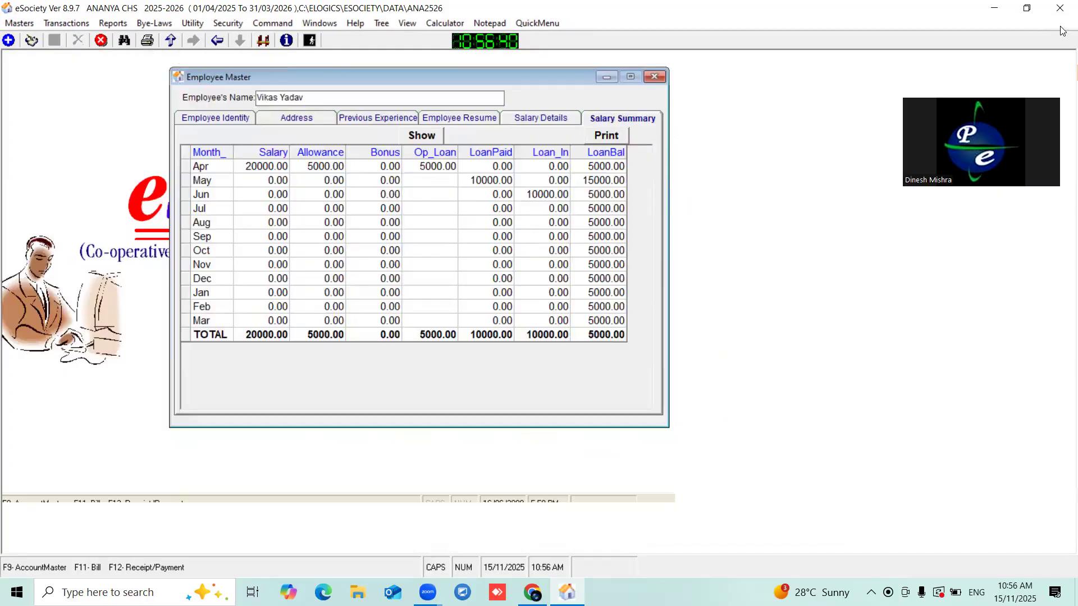